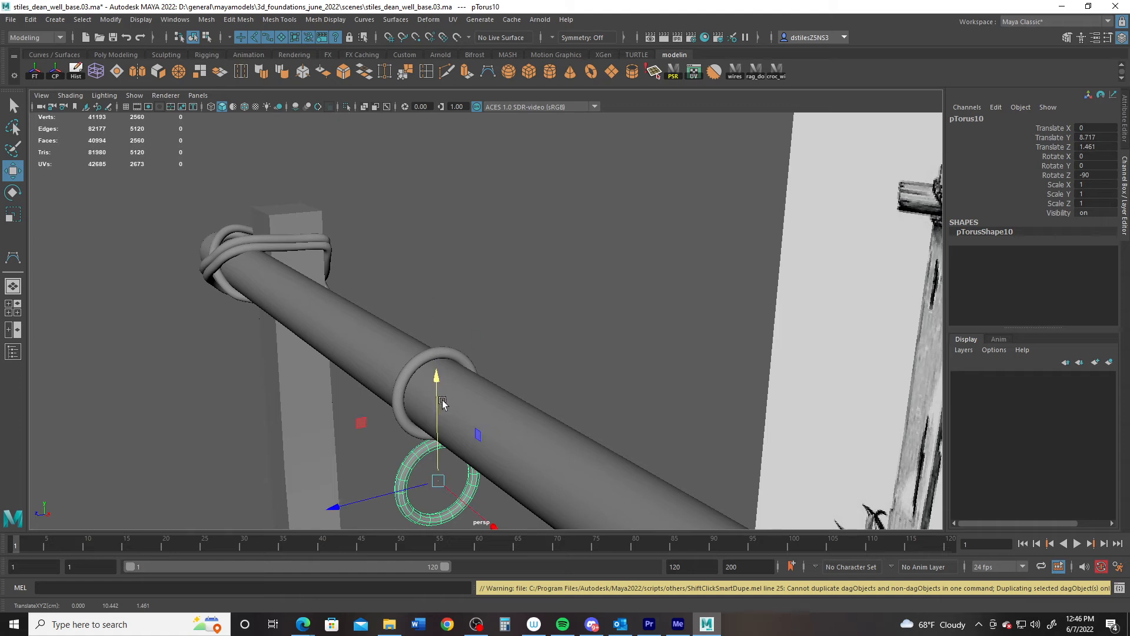
Rotate the duplicated torus below the crossbeam to -90 degrees in X so it faces perpendicular to the ring above
alt+drag(436, 379, 394, 336)
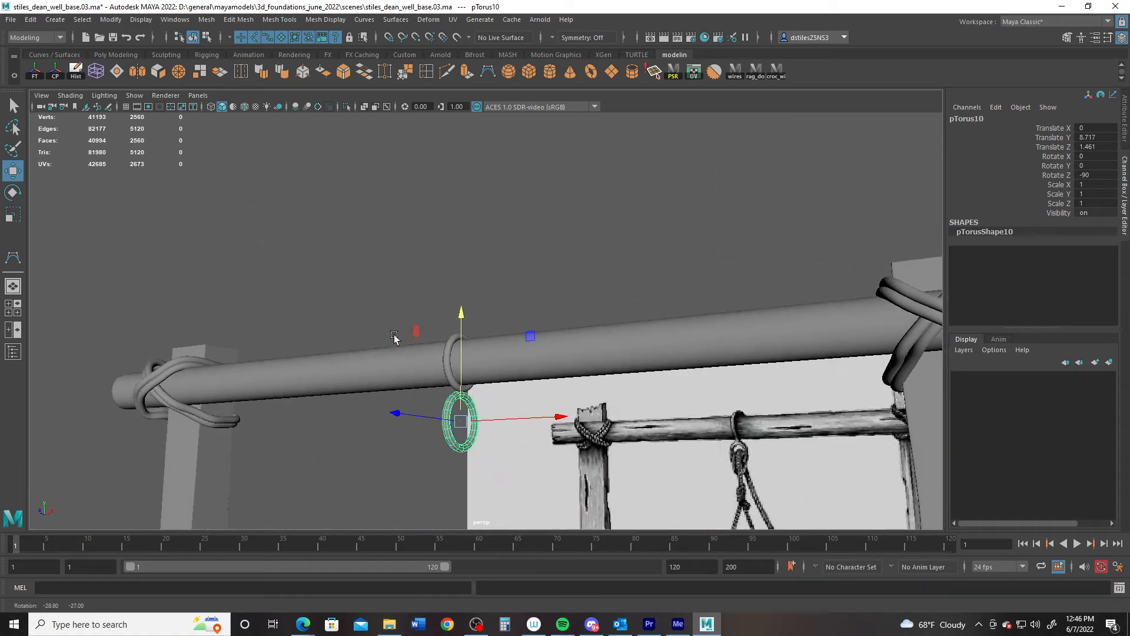
alt+right_drag(404, 330, 458, 343)
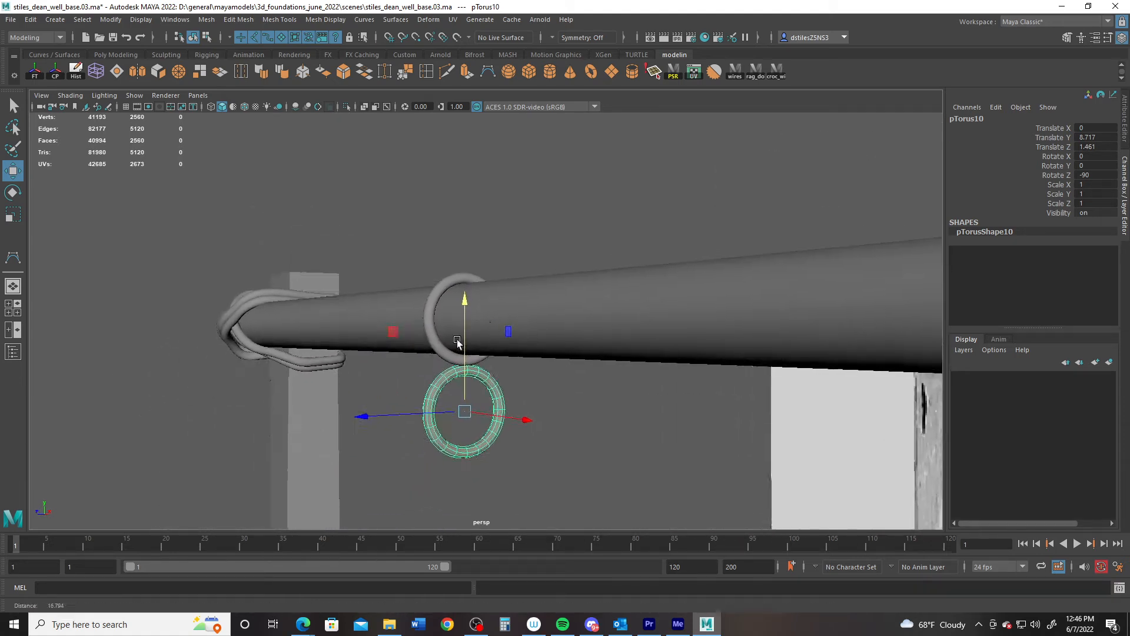
alt+drag(457, 343, 537, 395)
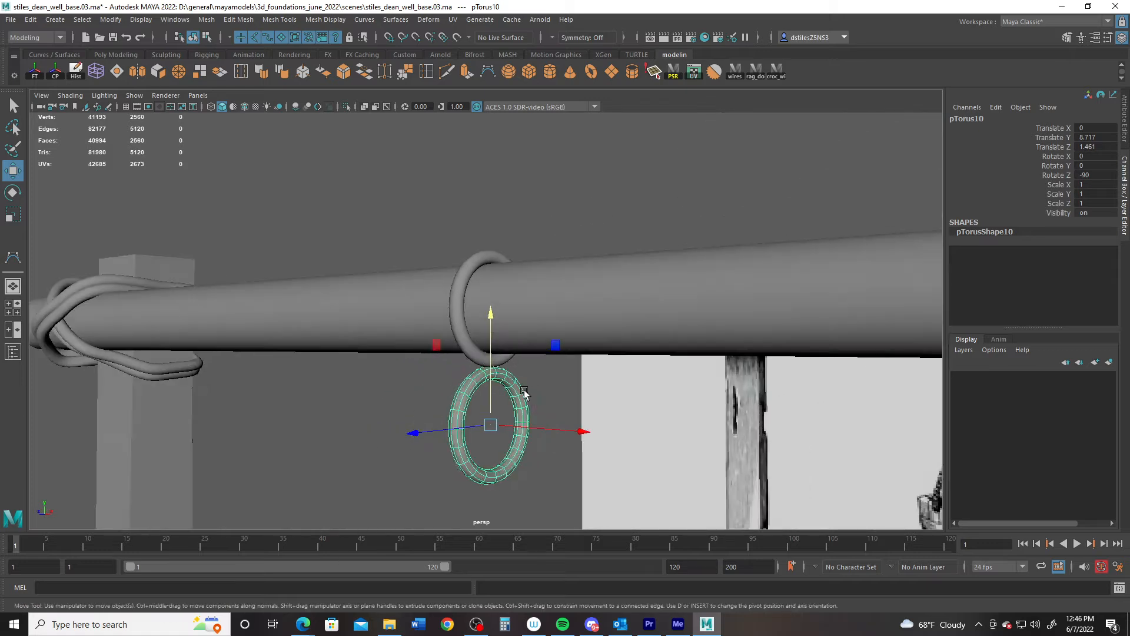
key(e)
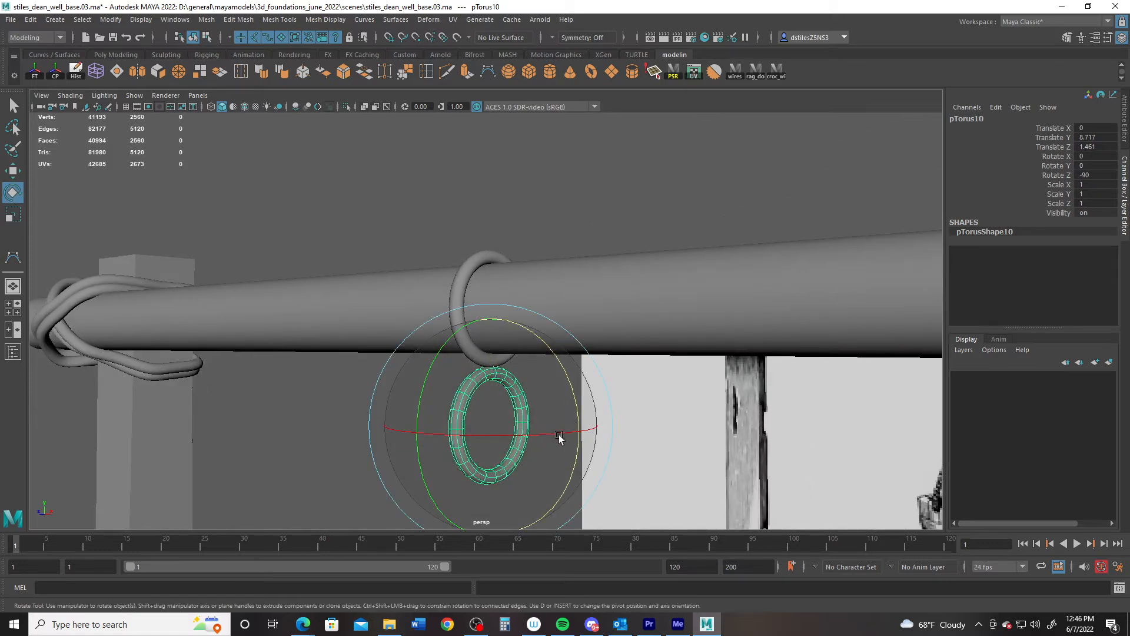
drag(560, 436, 489, 326)
key(w)
Delete the faces of the lower half of the torus, leaving a half-ring arch
alt+middle_drag(467, 380, 471, 293)
alt+right_drag(472, 293, 472, 375)
alt+drag(471, 375, 478, 369)
right_drag(551, 326, 552, 334)
drag(429, 372, 647, 466)
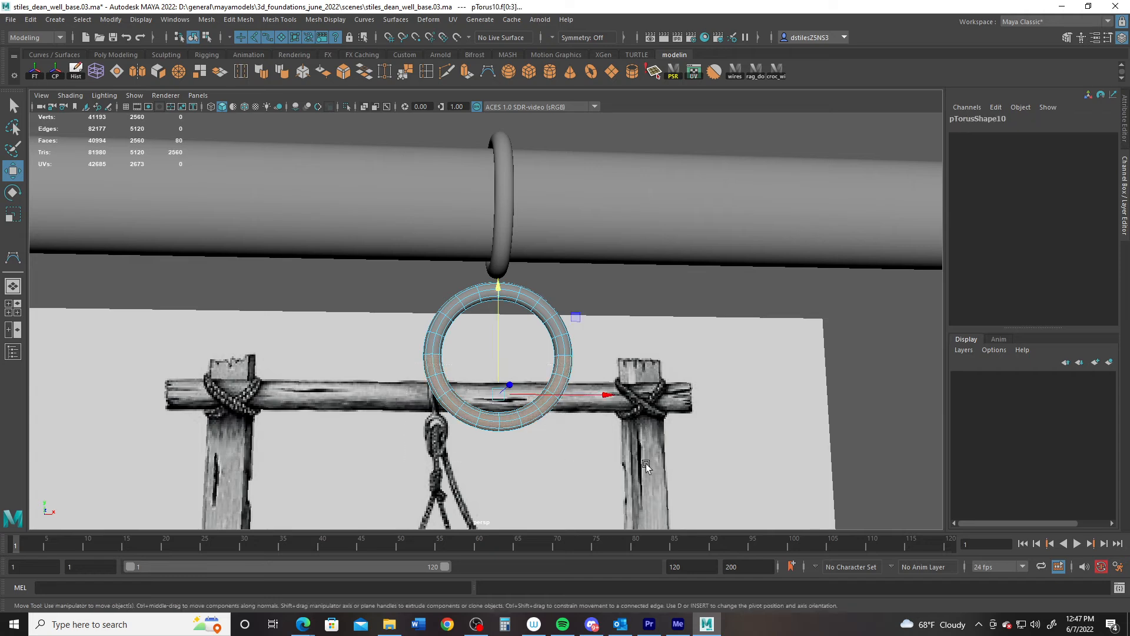
key(Delete)
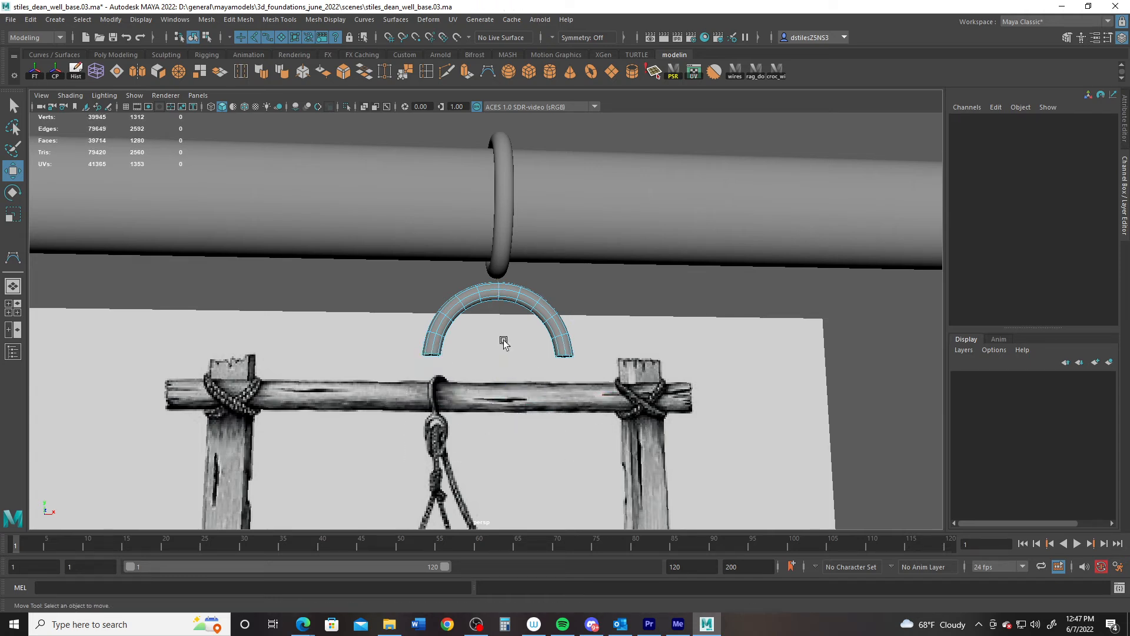
Trim two more segments of faces from each end of the arch to leave a shallower curve
alt+right_drag(450, 330, 523, 347)
drag(355, 379, 729, 411)
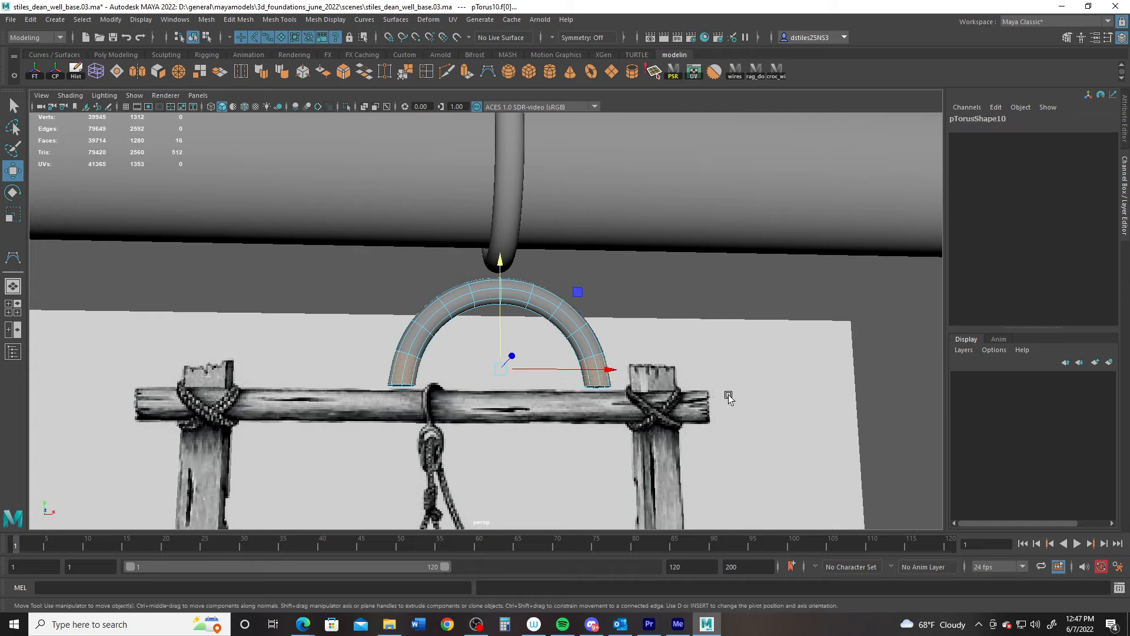
key(Delete)
drag(378, 328, 437, 385)
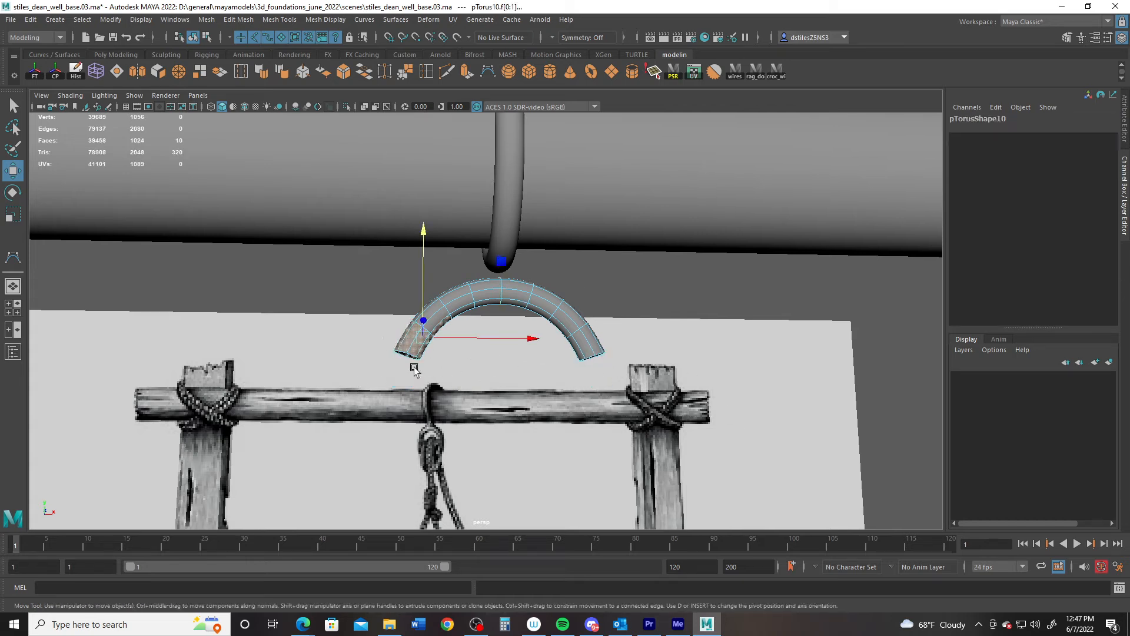
drag(383, 345, 422, 381)
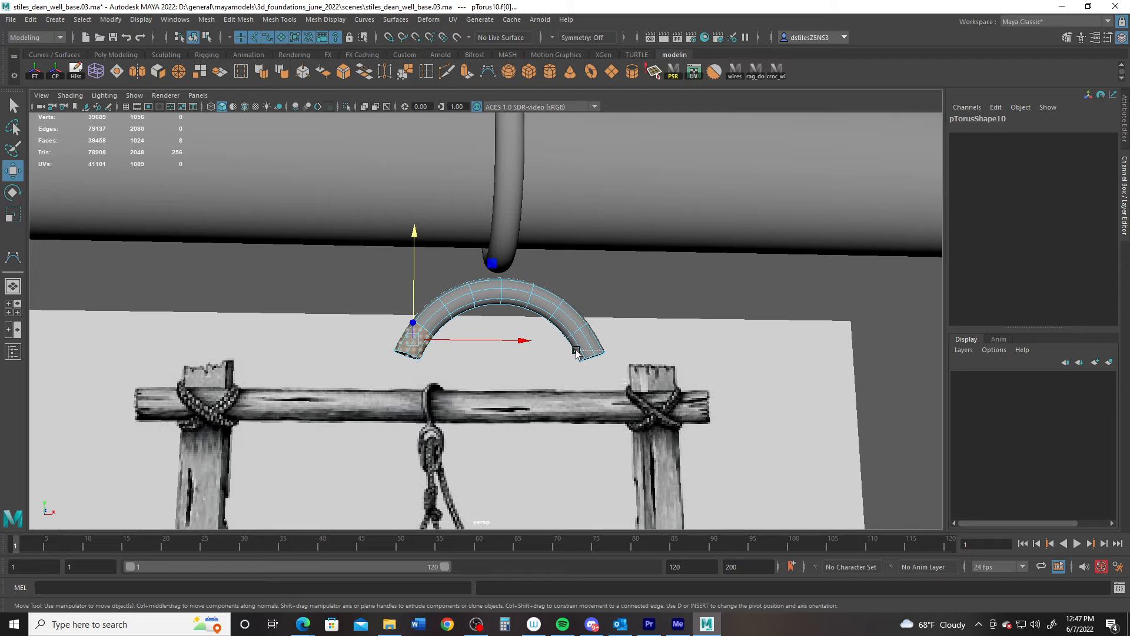
shift+drag(576, 352, 573, 348)
key(Delete)
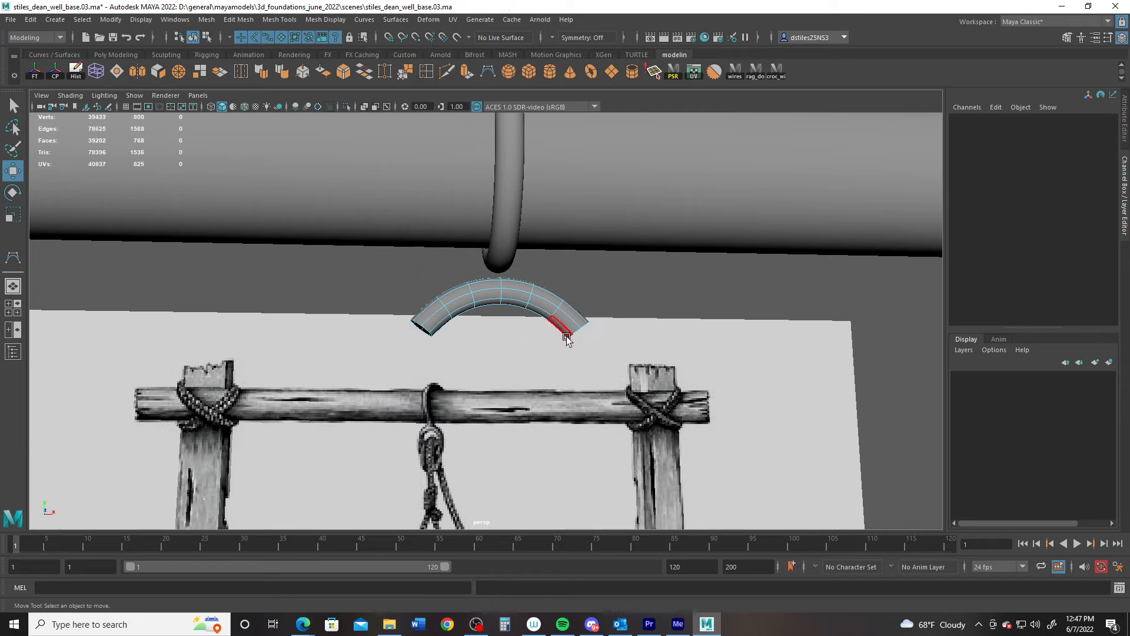
In the front view, rotate the vertices at the arch's left end to horizontal and scale them flat vertically
alt+drag(436, 296, 406, 318)
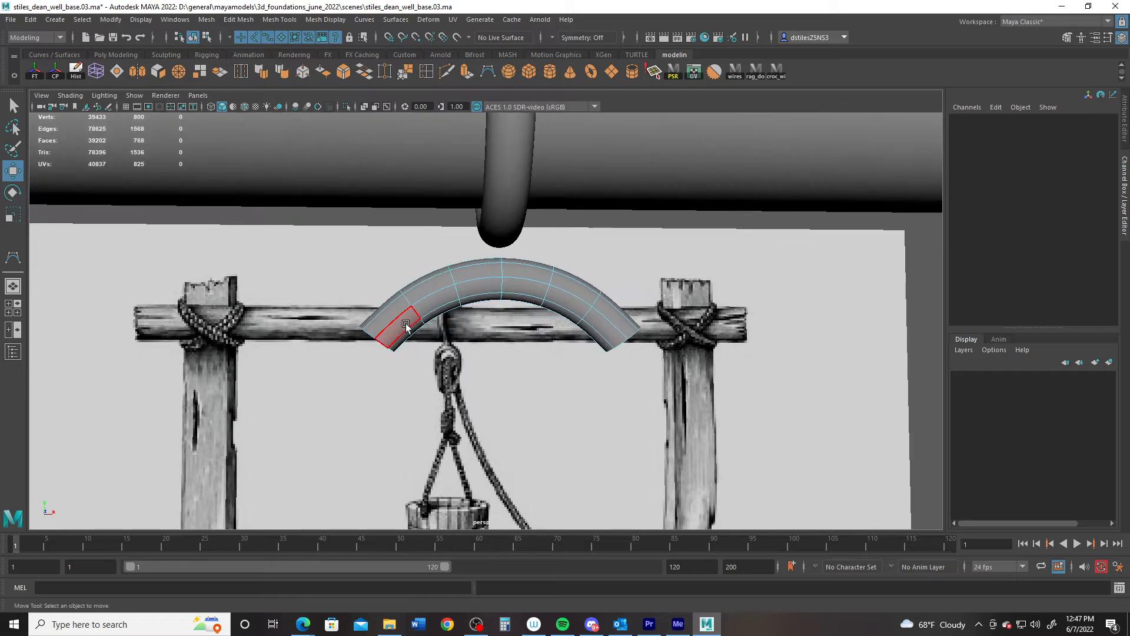
right_drag(406, 299, 337, 299)
key(space)
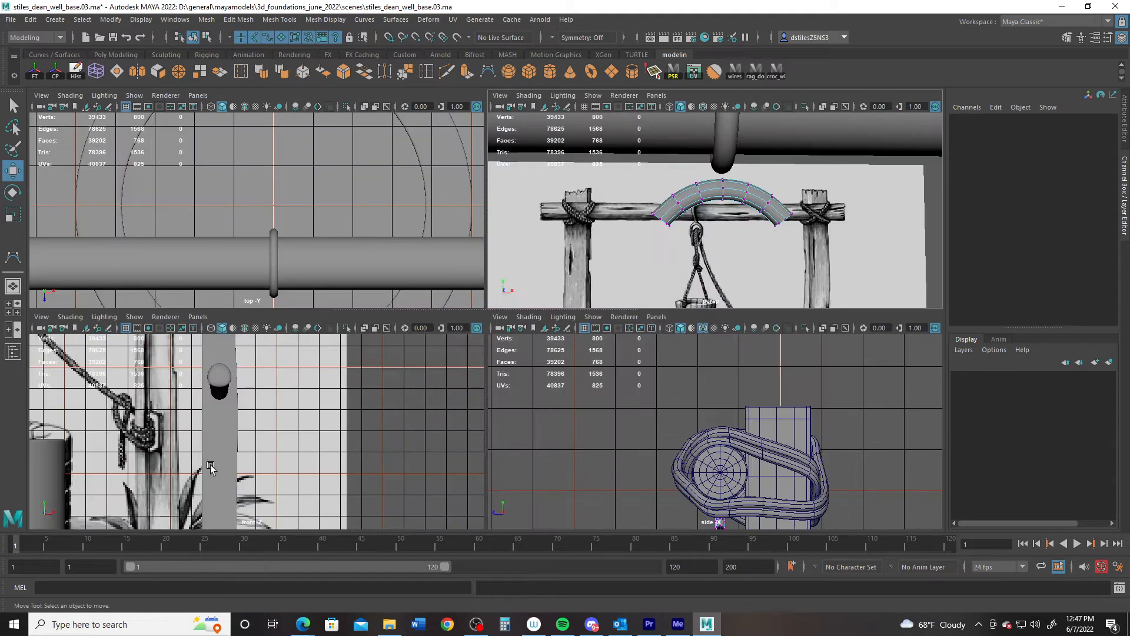
key(space)
key(a)
scroll(455, 328, up, 10)
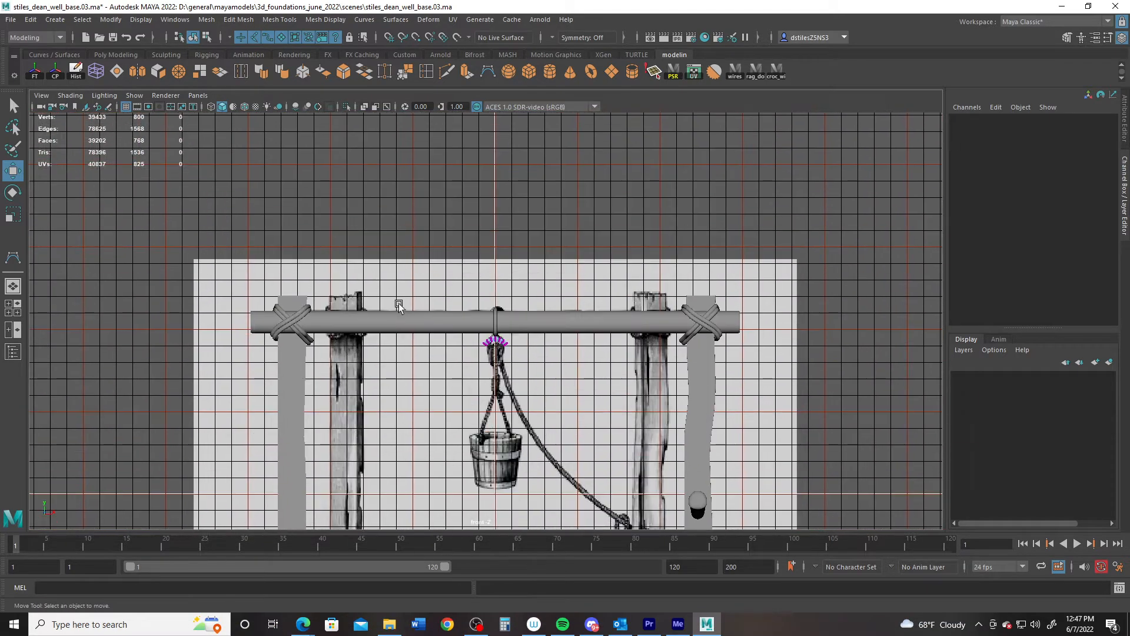
scroll(506, 364, up, 8)
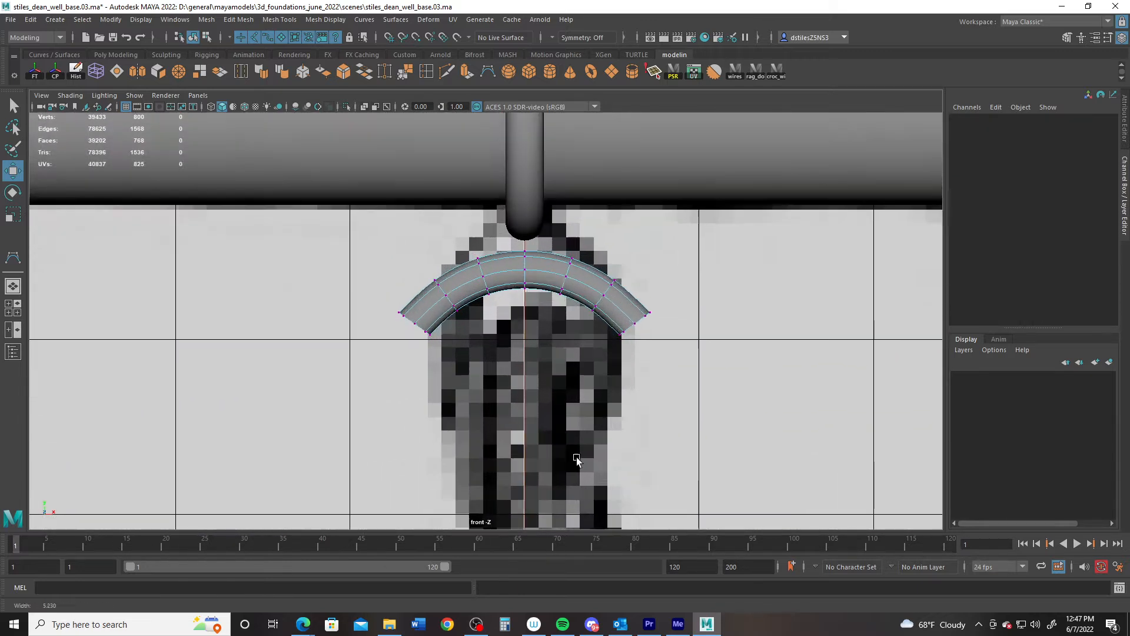
drag(374, 306, 435, 359)
key(e)
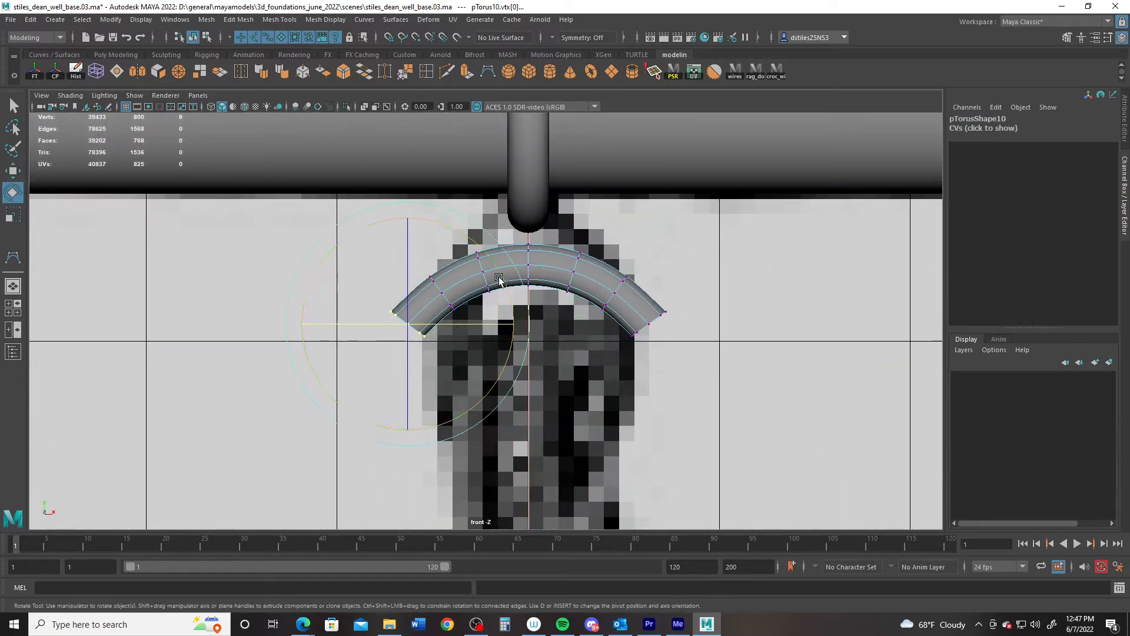
drag(494, 259, 451, 237)
scroll(453, 365, up, 5)
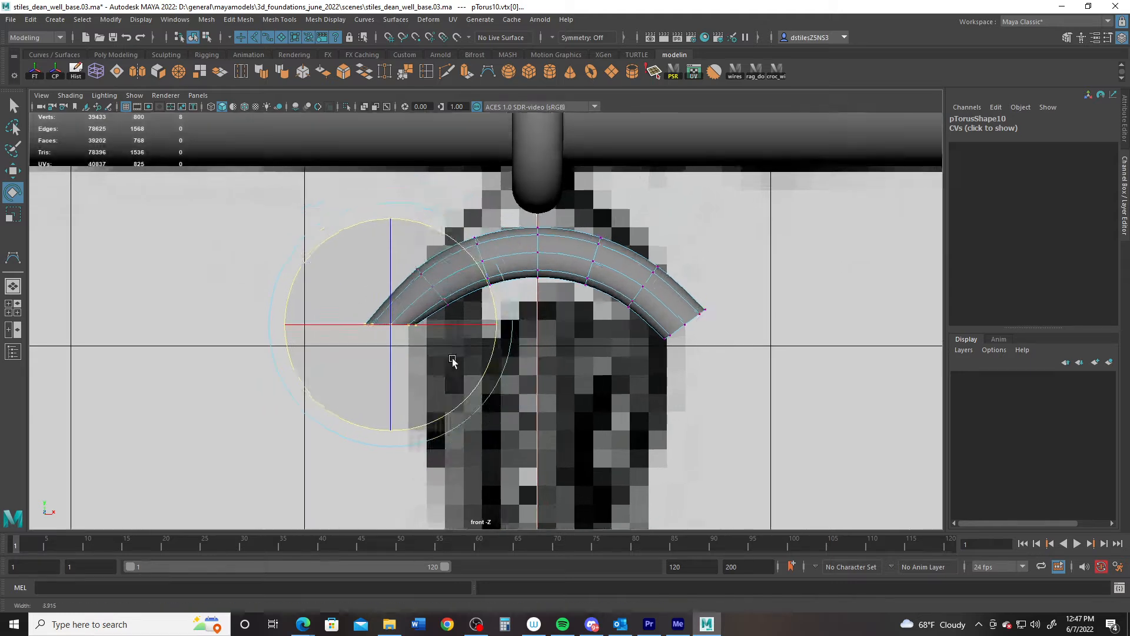
key(r)
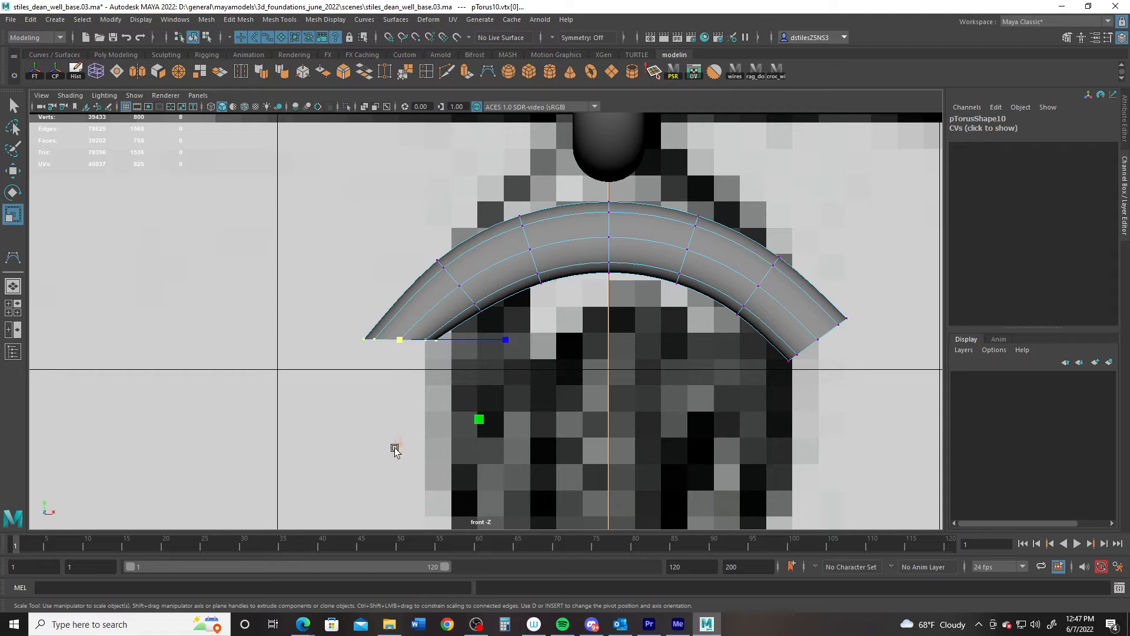
middle_drag(395, 450, 406, 320)
Rotate the vertices at the arch's right end to horizontal and scale them flat vertically
drag(778, 301, 871, 404)
key(e)
drag(742, 269, 802, 265)
key(r)
drag(817, 447, 823, 295)
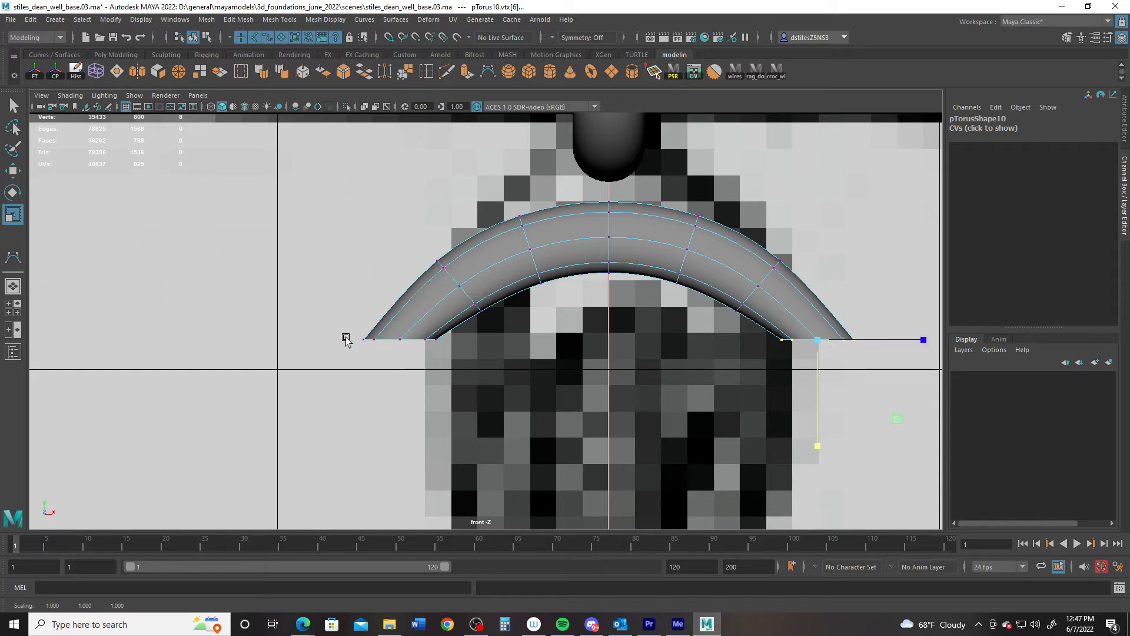
Extrude the border edge loops at both ends of the arch downward to form two long straight legs
right_drag(420, 331, 420, 271)
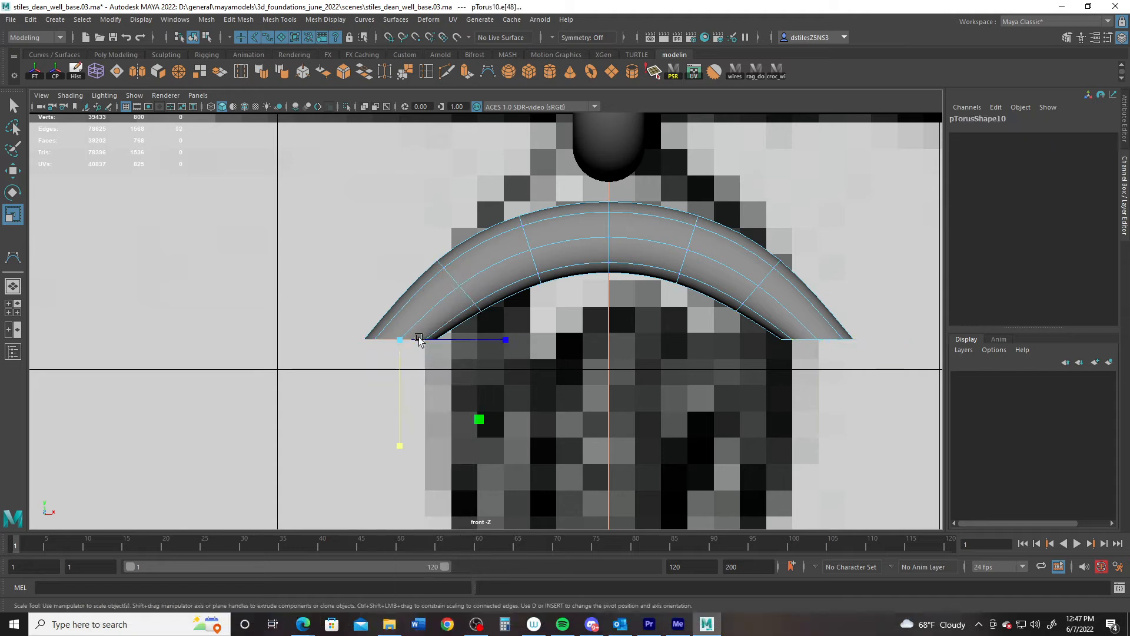
shift+click(829, 339)
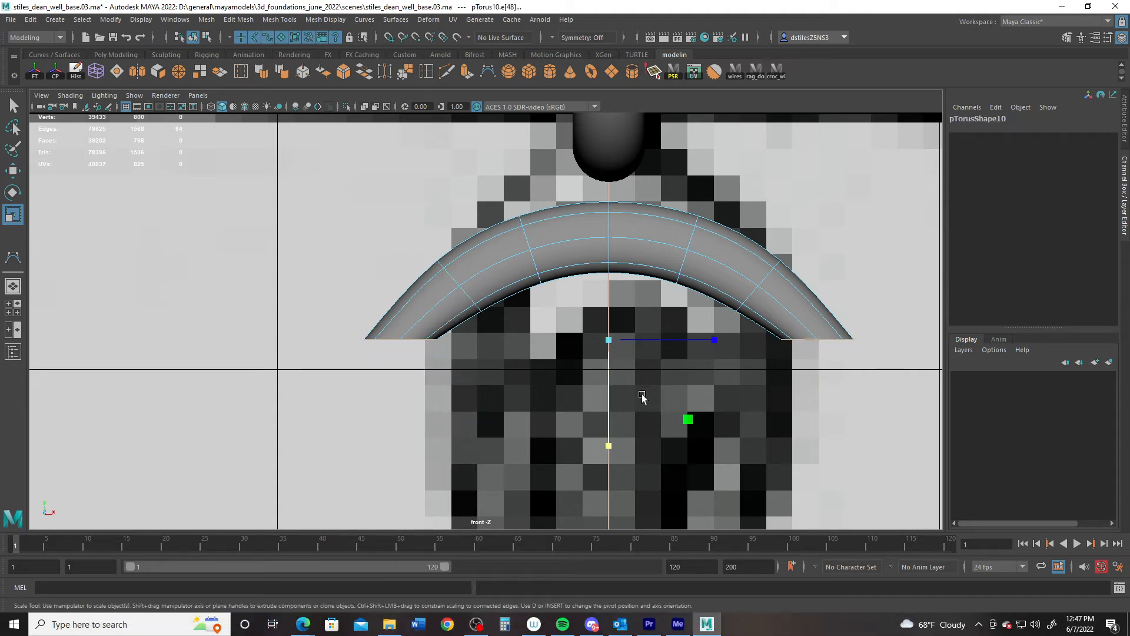
key(w)
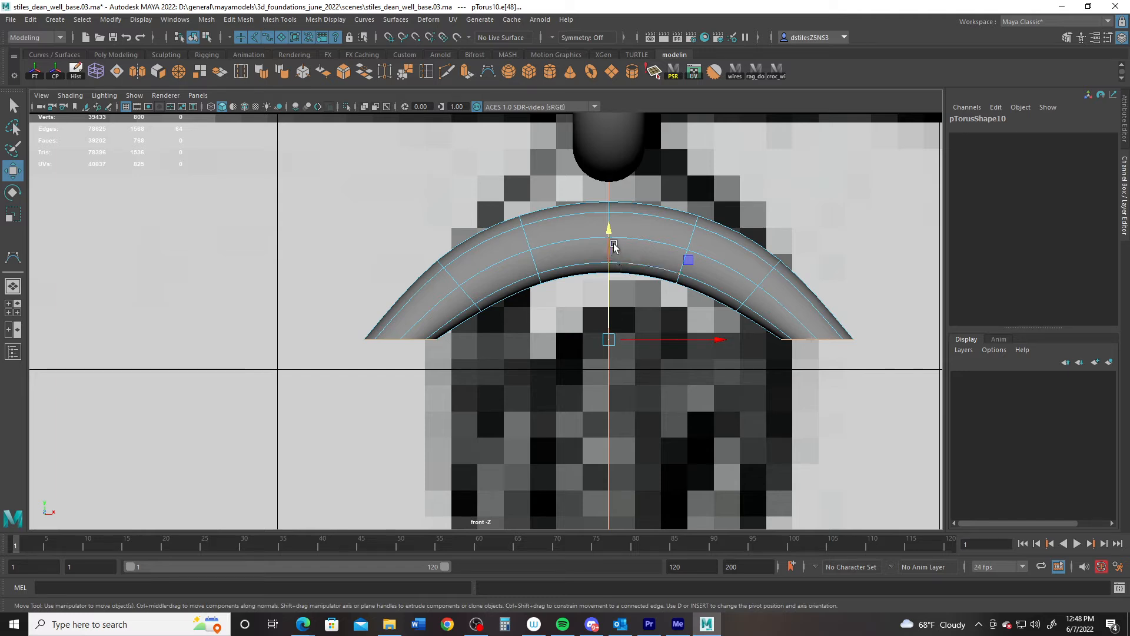
shift+drag(610, 234, 612, 396)
scroll(599, 338, down, 5)
alt+right_drag(599, 338, 734, 355)
alt+right_drag(457, 306, 569, 330)
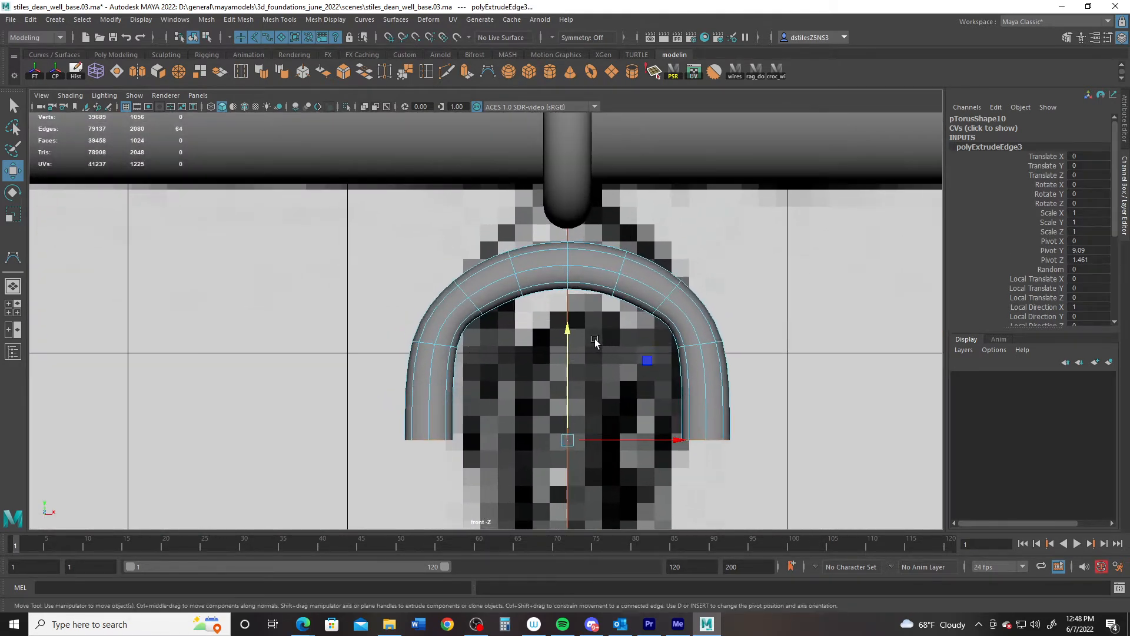
drag(569, 330, 577, 399)
Move the vertices of both legs slightly inward to narrow the U-shaped loop toward the reference rope's width
right_drag(478, 302, 419, 300)
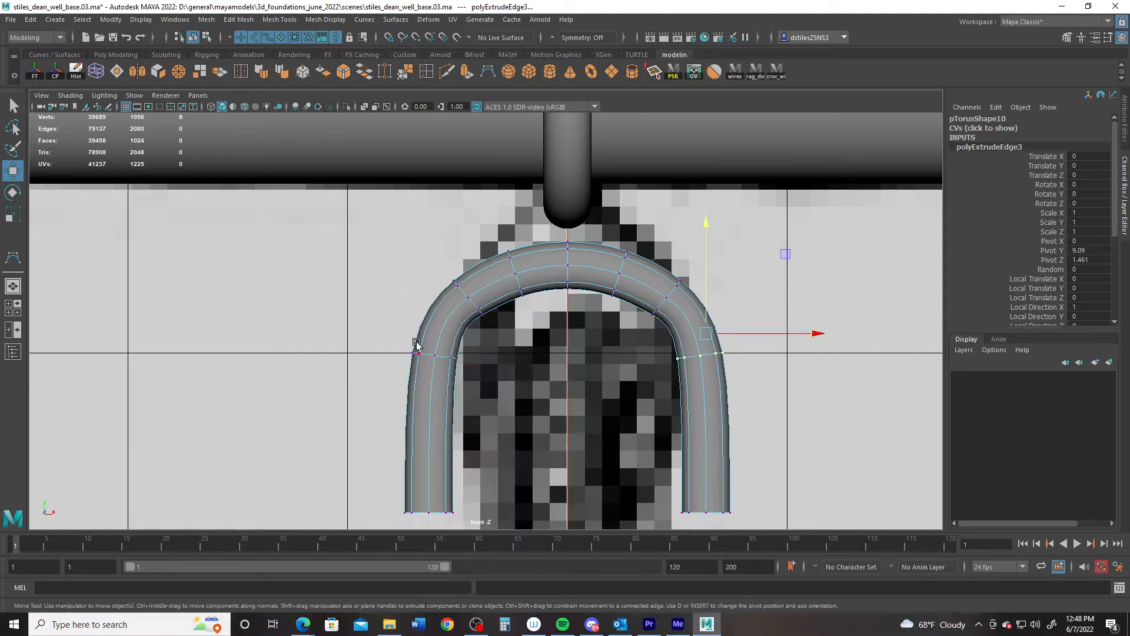
drag(357, 346, 498, 526)
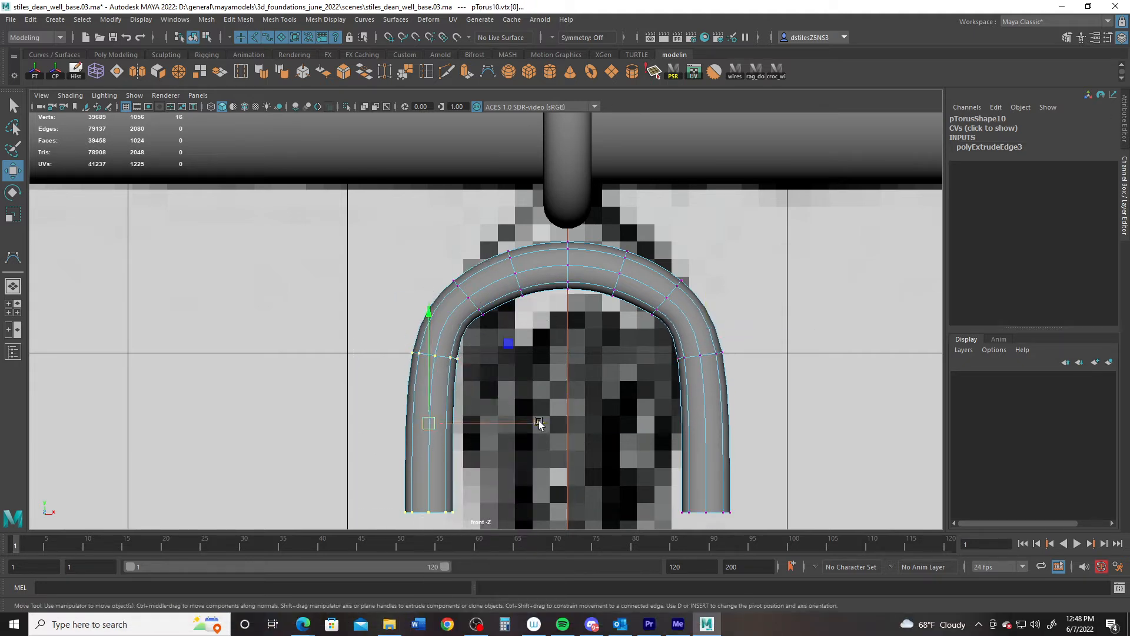
drag(540, 423, 552, 425)
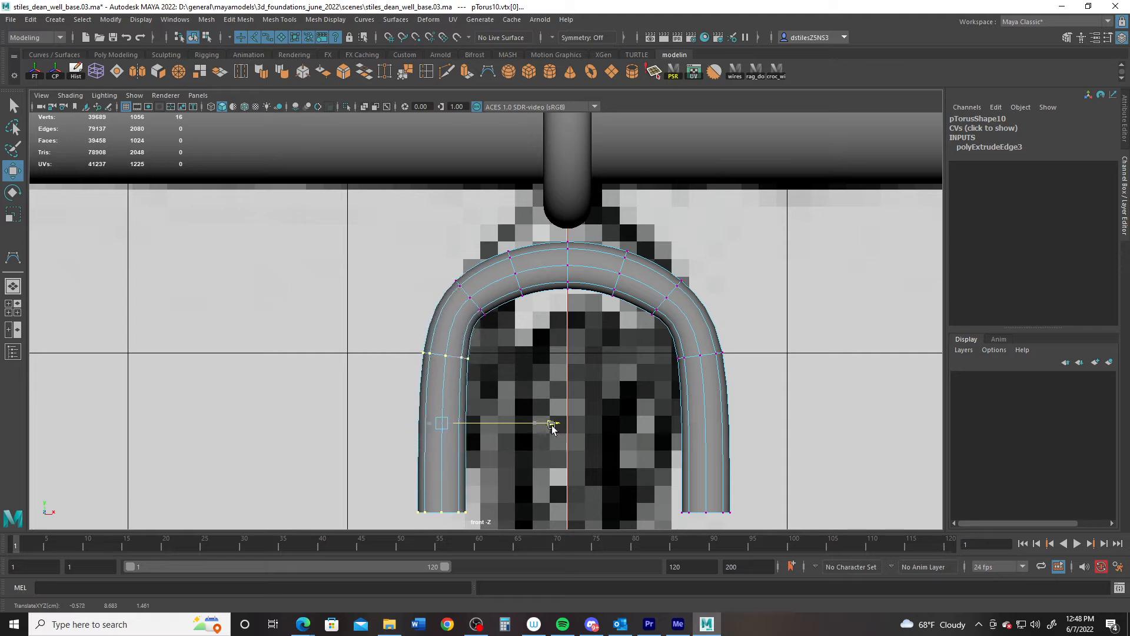
drag(656, 334, 732, 426)
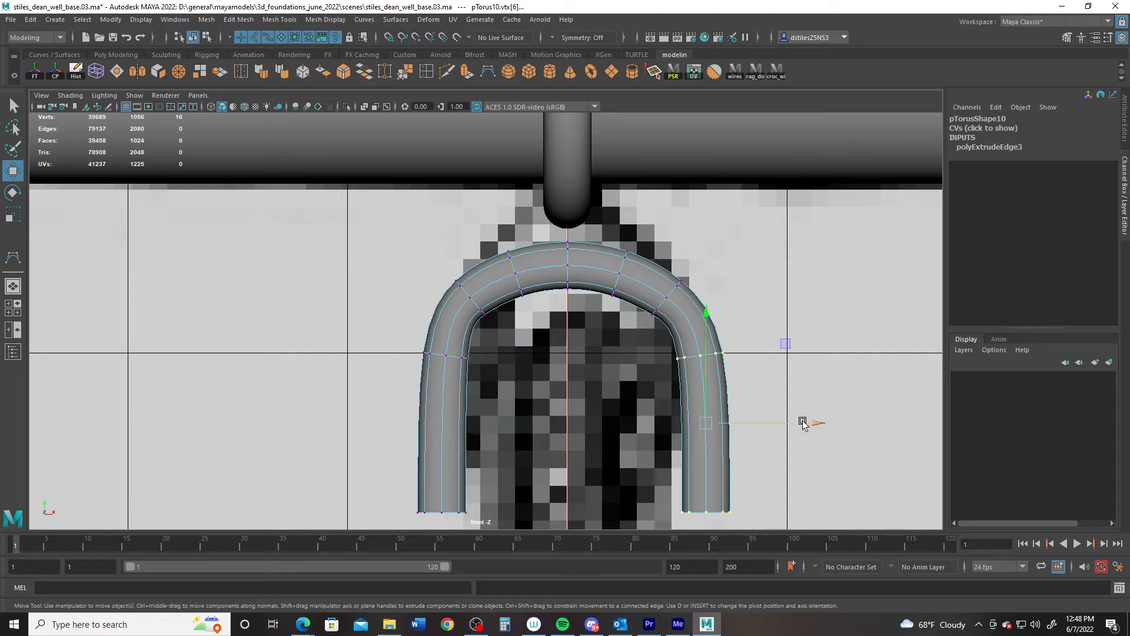
drag(813, 421, 797, 422)
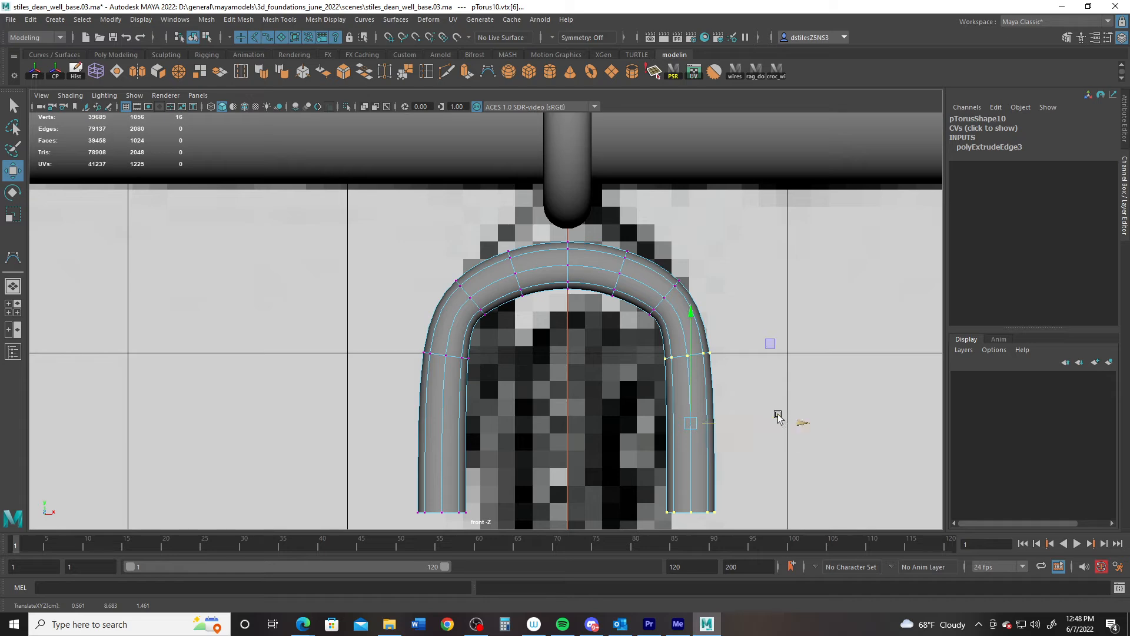
Examine the U-shaped loop's shape and its position under the crossbeam ring in the perspective view
key(space)
key(space)
scroll(512, 307, up, 3)
mouse_move(511, 326)
alt+mouse_down()
mouse_move(527, 445)
mouse_move(505, 344)
alt+mouse_up()
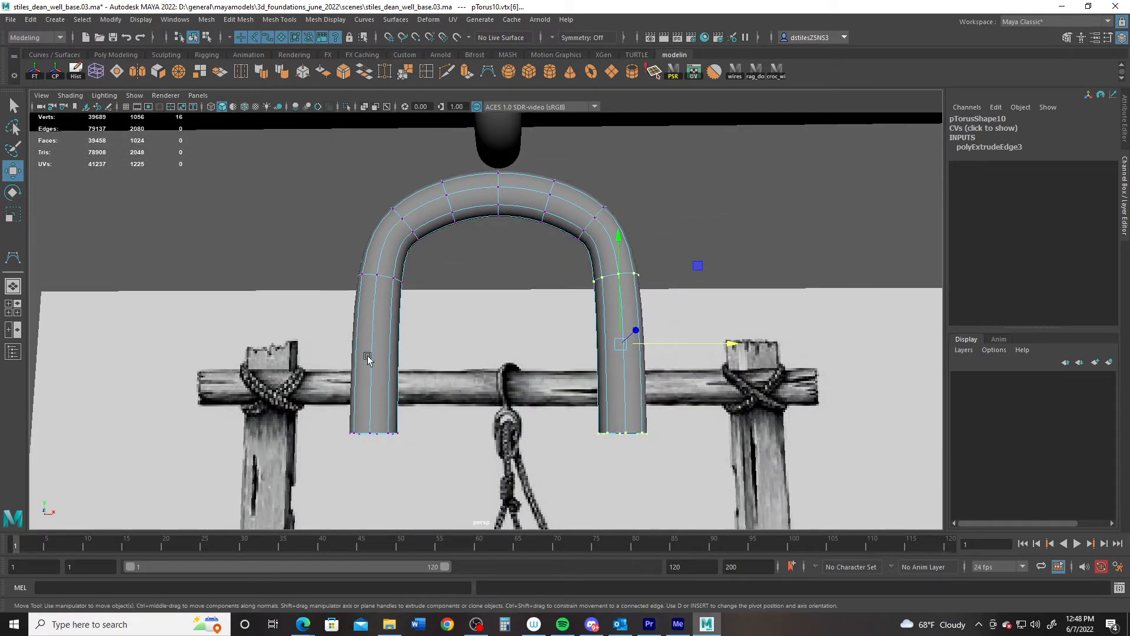
alt+right_drag(373, 322, 400, 354)
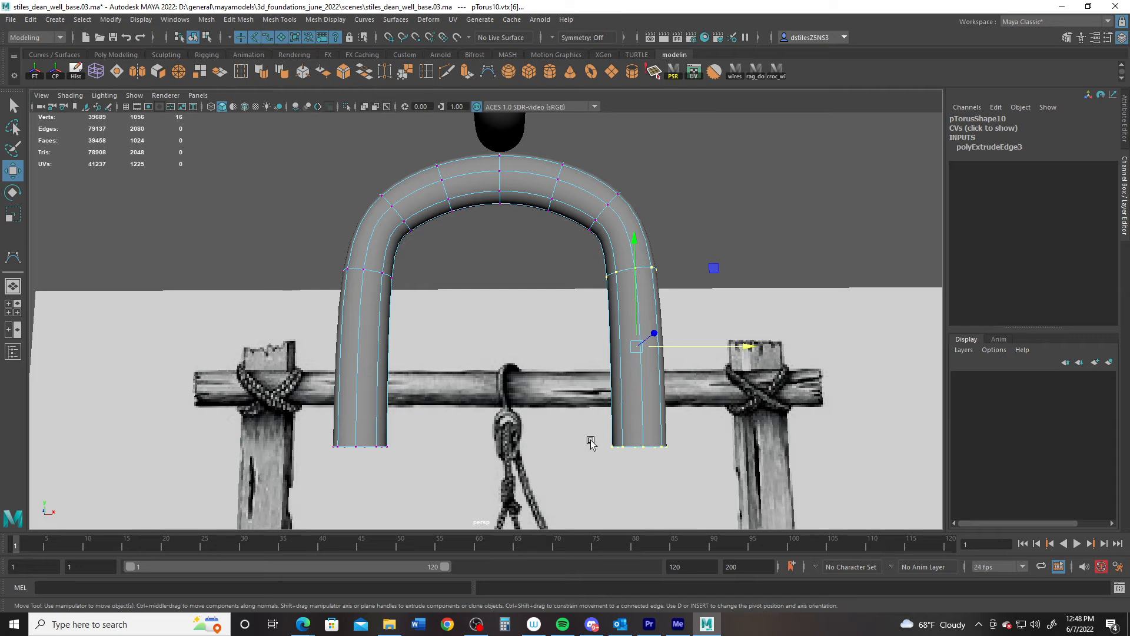
alt+right_drag(590, 443, 502, 432)
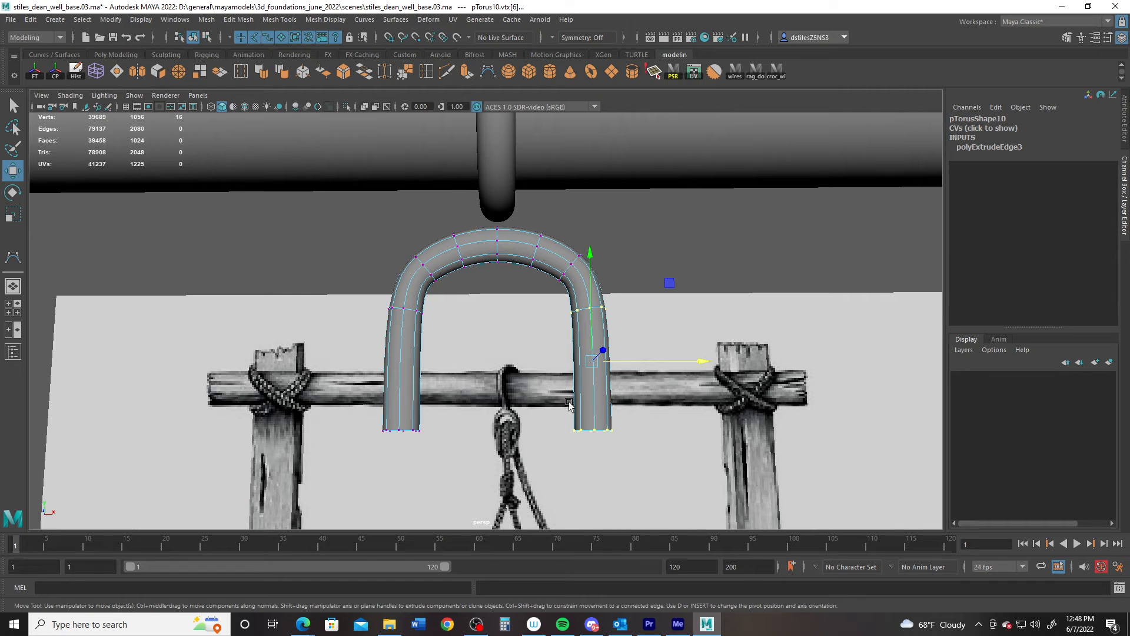
alt+right_drag(568, 405, 516, 328)
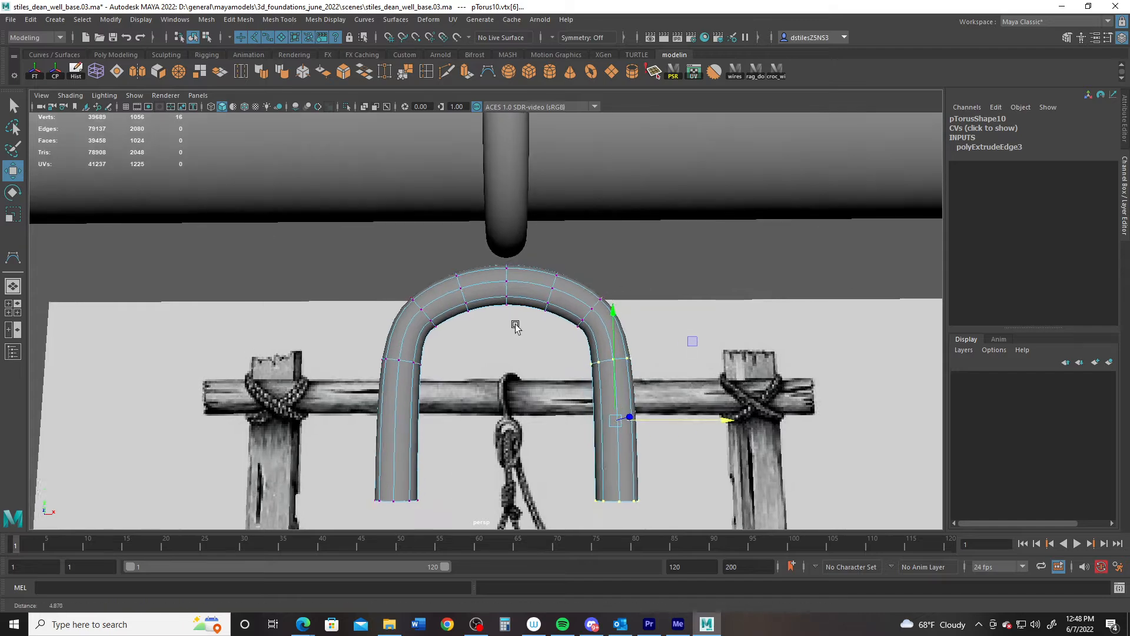
alt+drag(515, 327, 511, 281)
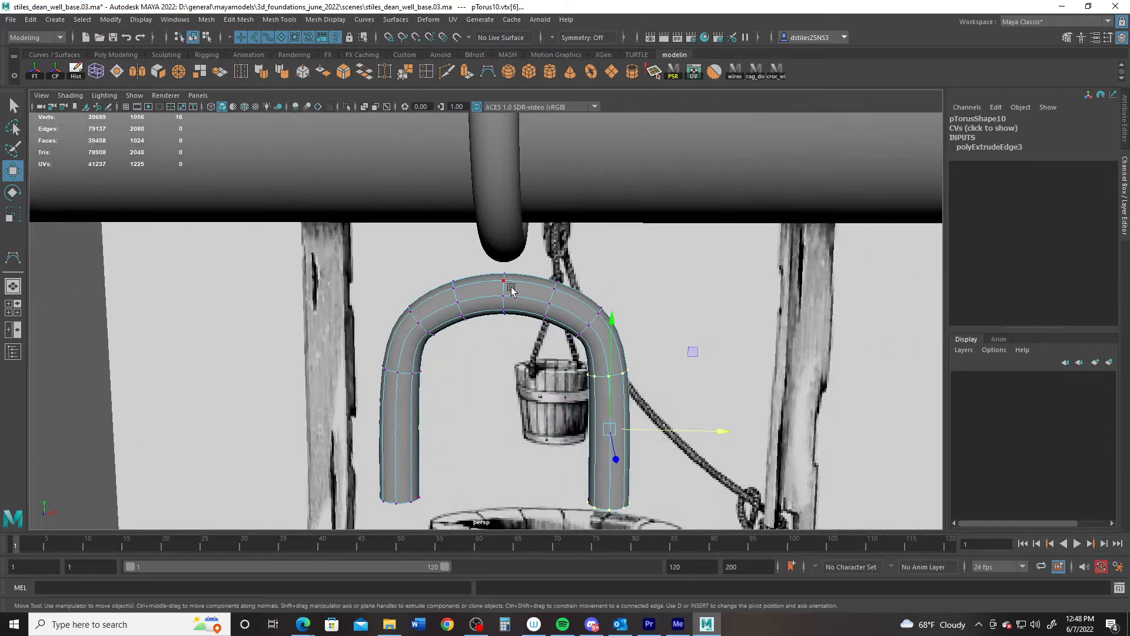
Return the U-shaped loop to object selection and check its shape and pivot against the reference rope in the front view
right_drag(511, 287, 662, 165)
alt+right_drag(638, 339, 521, 372)
alt+middle_drag(511, 378, 524, 305)
key(space)
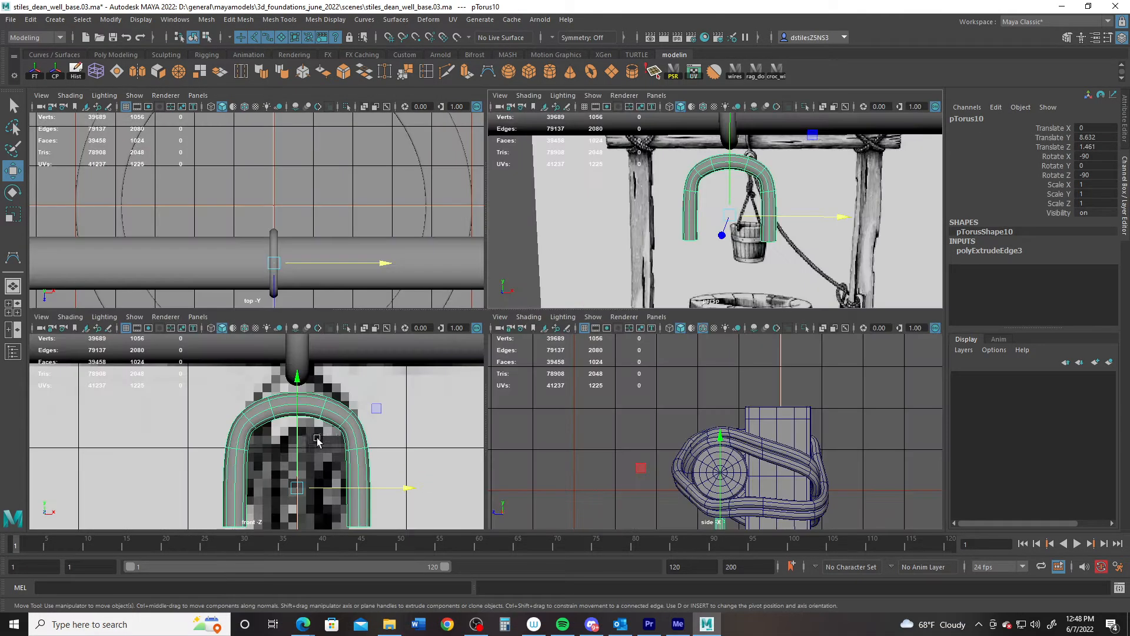
key(space)
alt+right_drag(484, 374, 465, 330)
alt+middle_drag(520, 311, 515, 272)
alt+right_drag(515, 272, 543, 291)
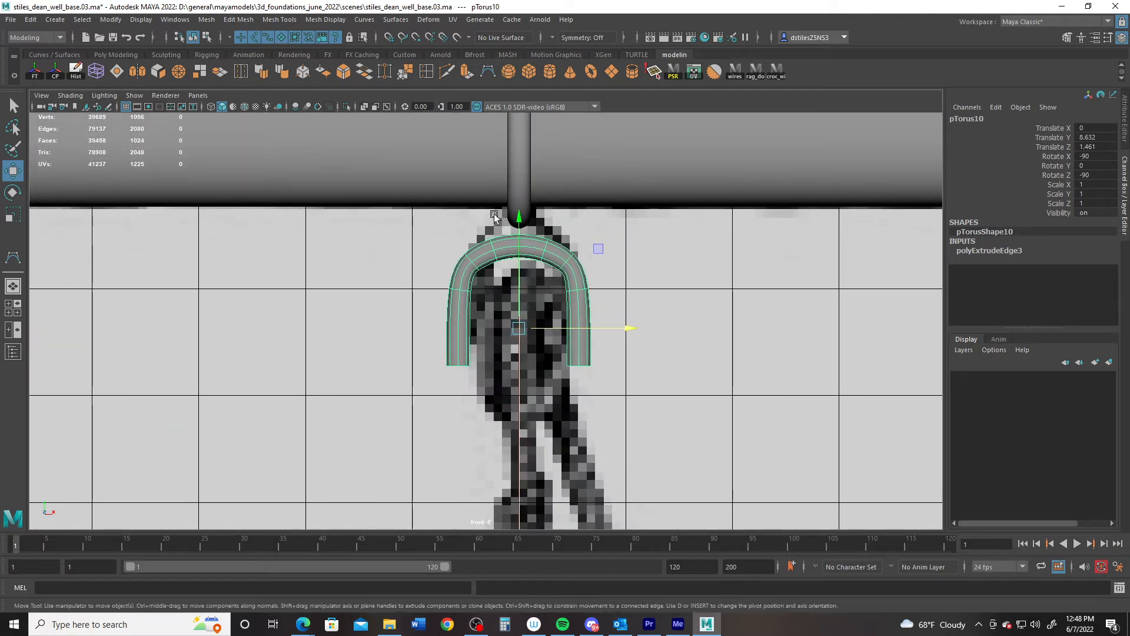
key(d)
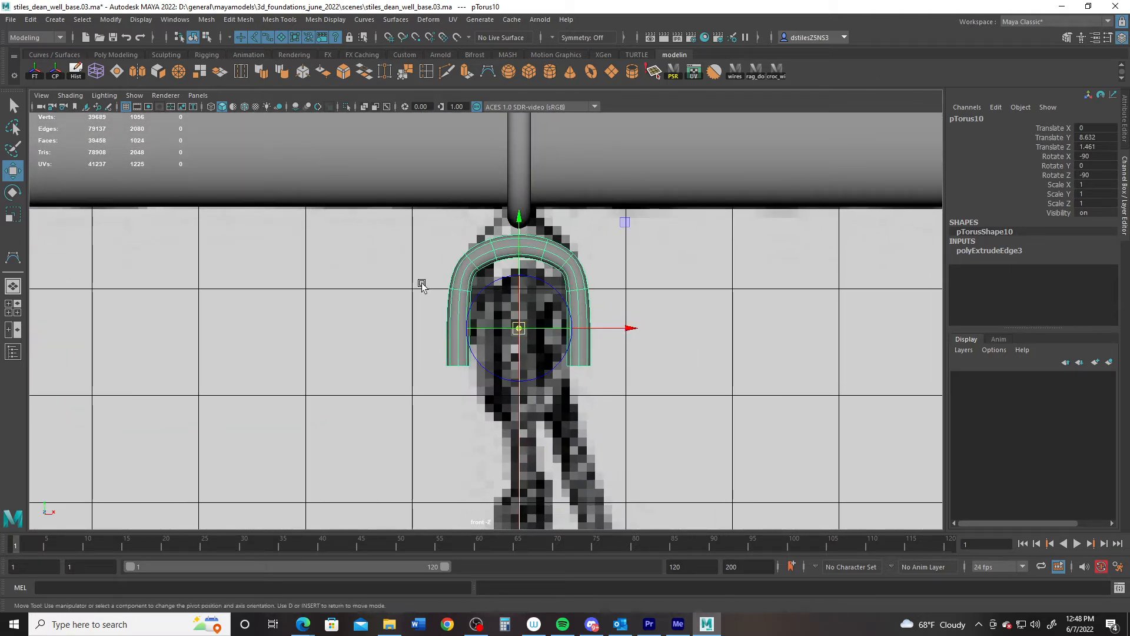
alt+right_drag(514, 363, 675, 358)
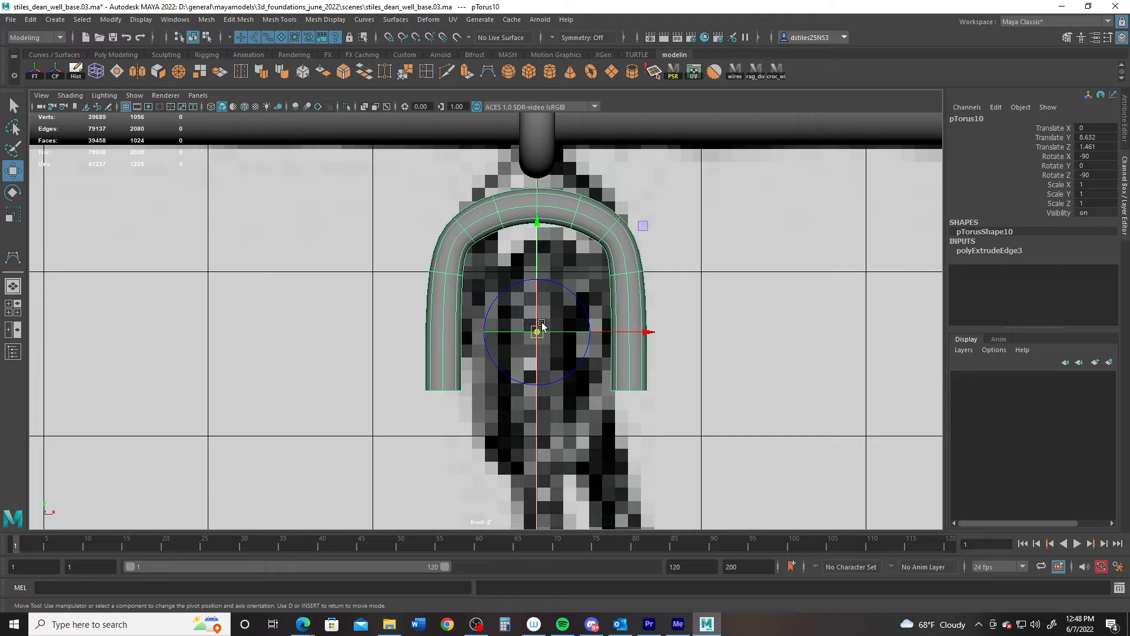
key(d)
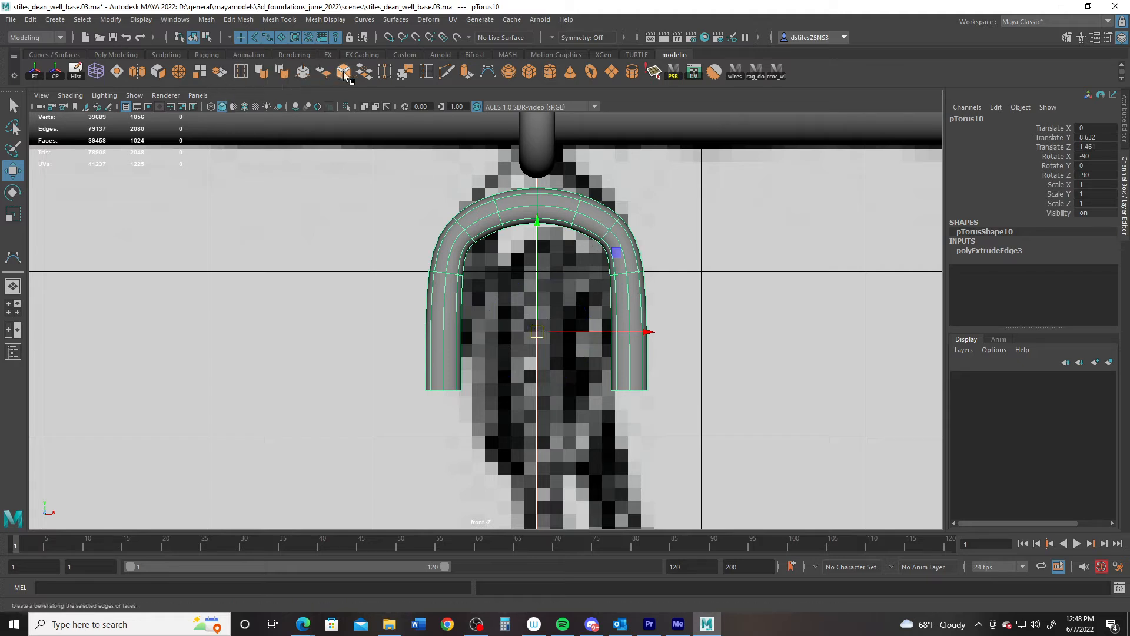
Try to mirror the U-shaped loop across the world Y axis in the positive direction with merged borders
click(138, 74)
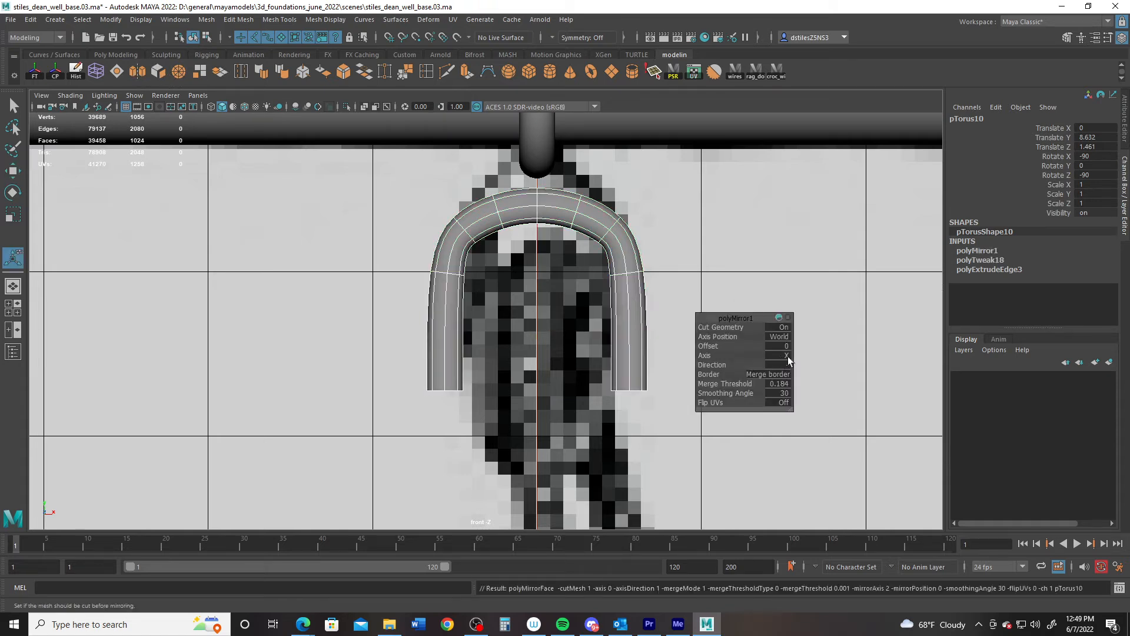
click(786, 355)
click(795, 374)
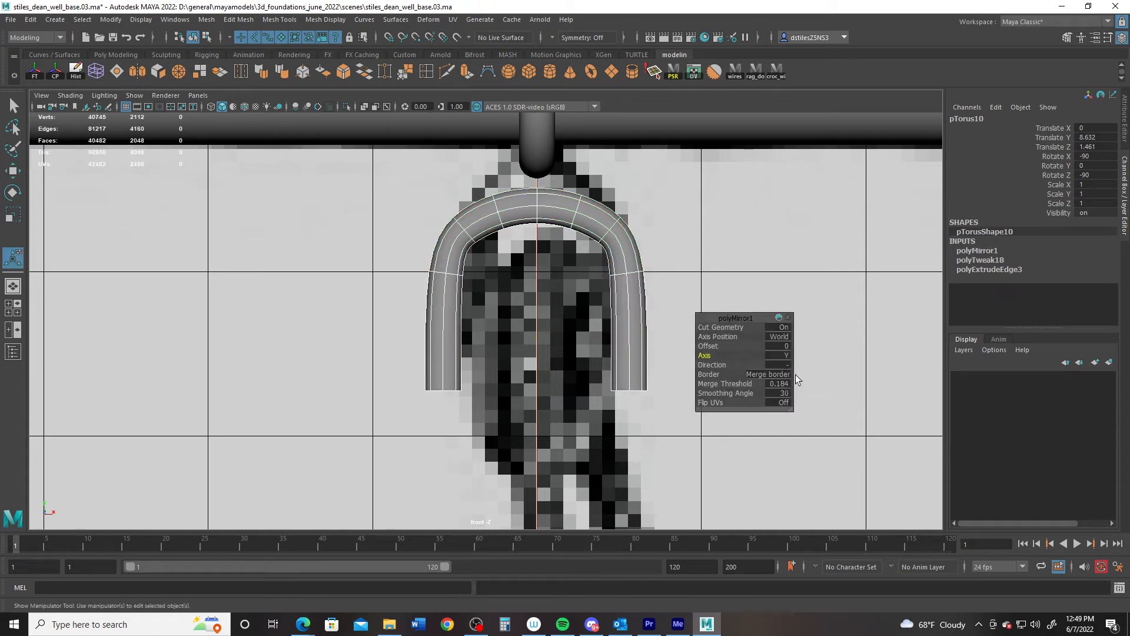
click(788, 365)
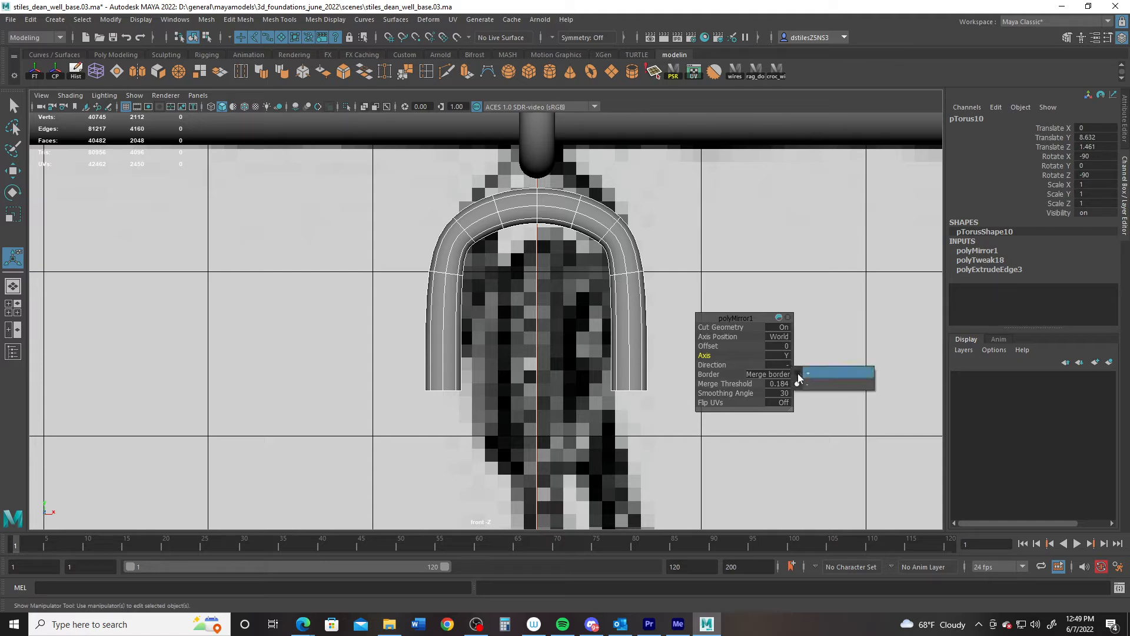
click(797, 373)
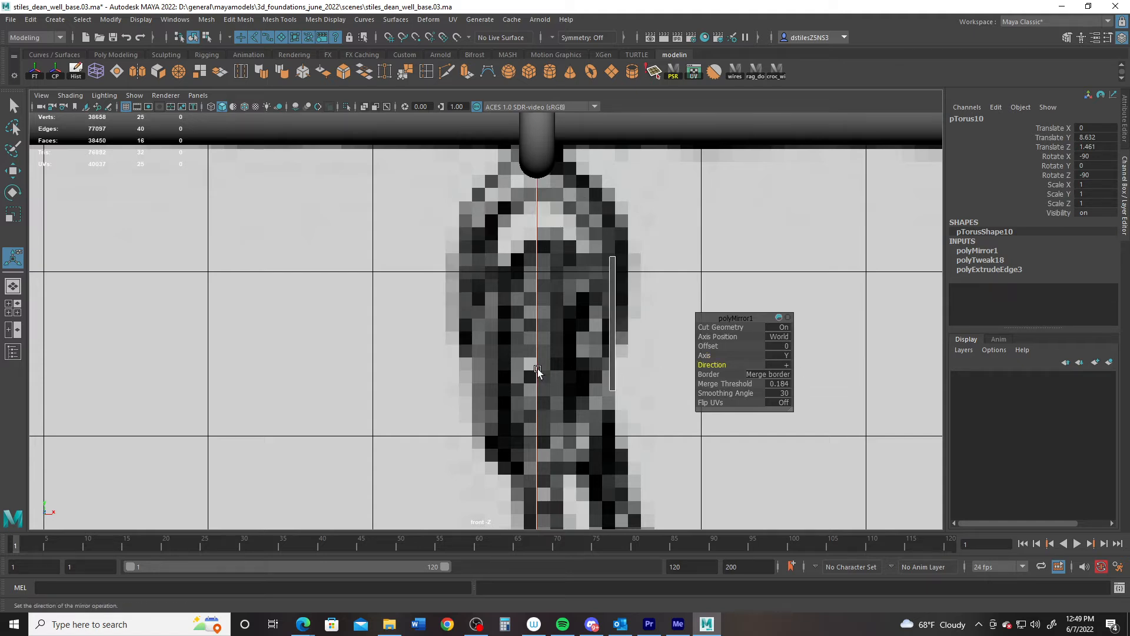
Undo the mirror operation on the U-shaped loop and its axis and direction settings
key(ctrl+z)
key(ctrl+z)
key(ctrl+z)
key(ctrl+z)
key(ctrl+z)
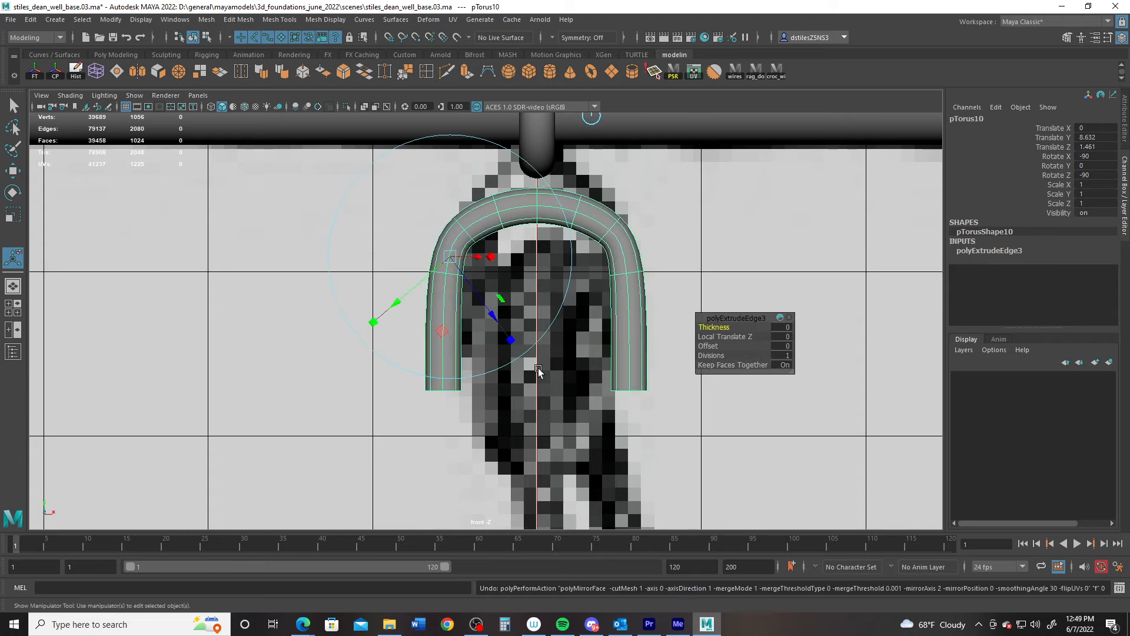
Freeze the U-shaped loop's transformations as a whole object
scroll(538, 371, down, 5)
right_drag(564, 312, 570, 302)
key(w)
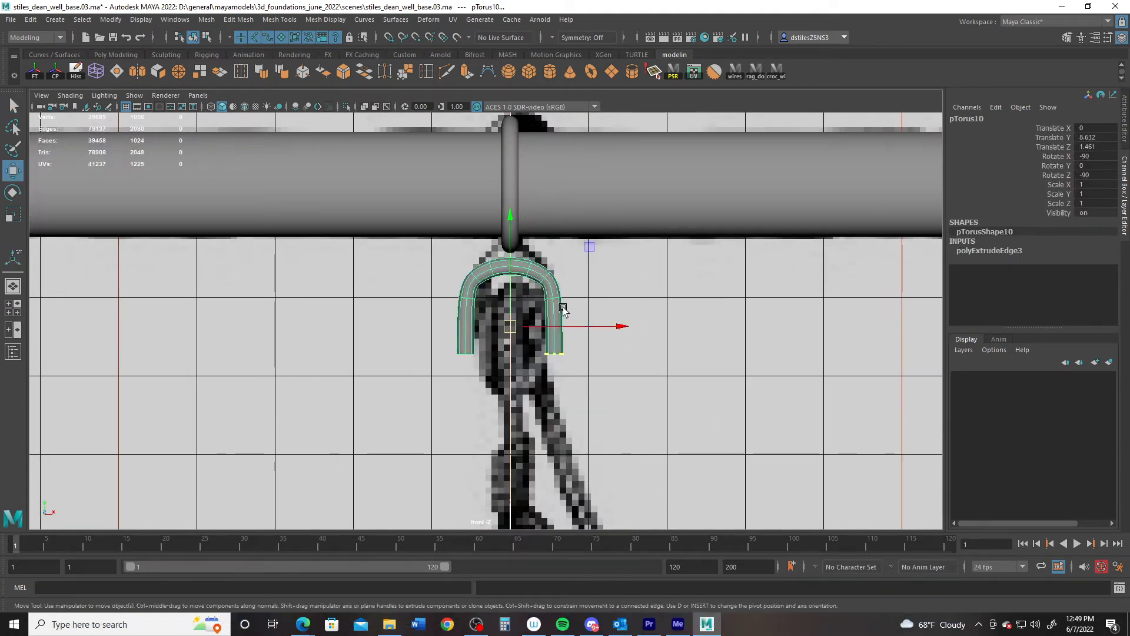
alt+drag(563, 307, 589, 270)
key(space)
alt+drag(664, 245, 631, 207)
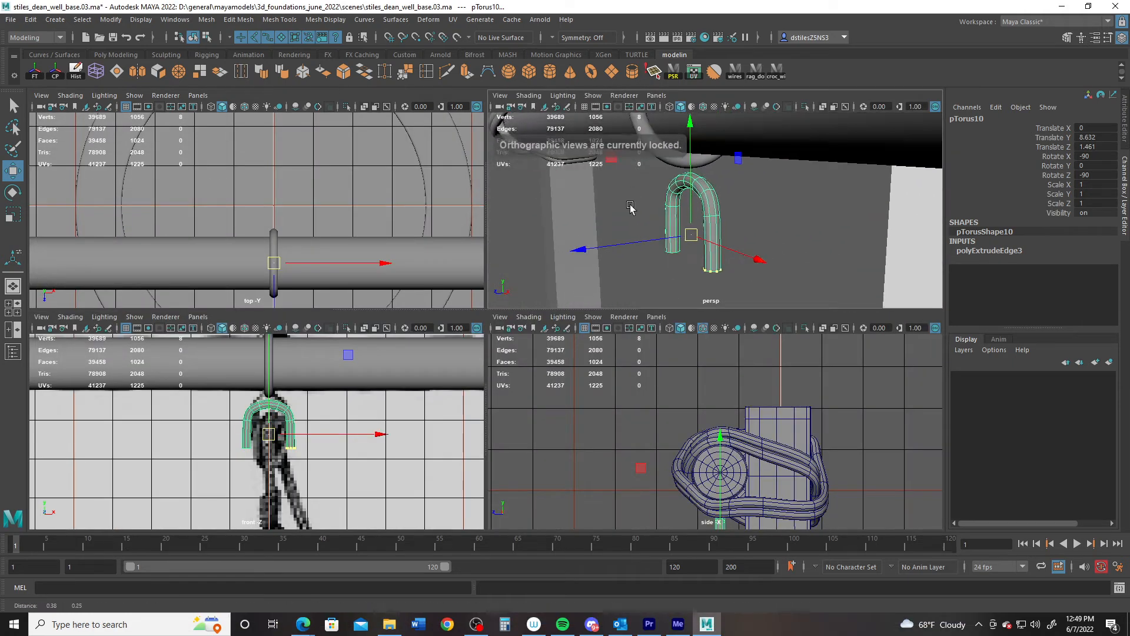
click(37, 75)
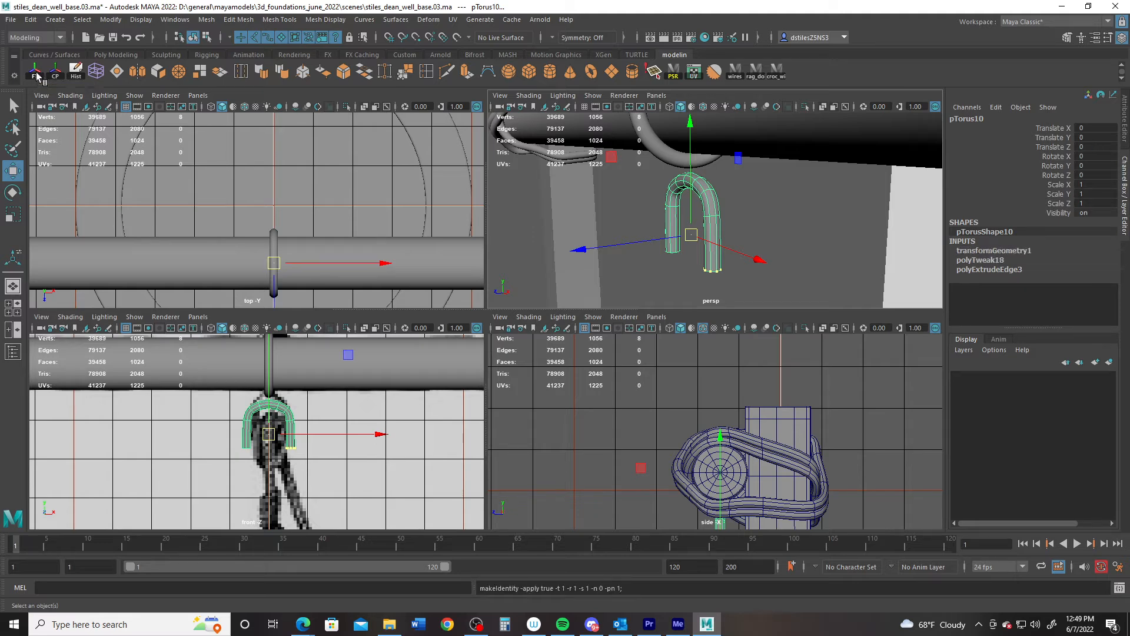
Try mirroring the frozen loop across the world Y axis in the perspective view, and undo it
key(space)
key(f)
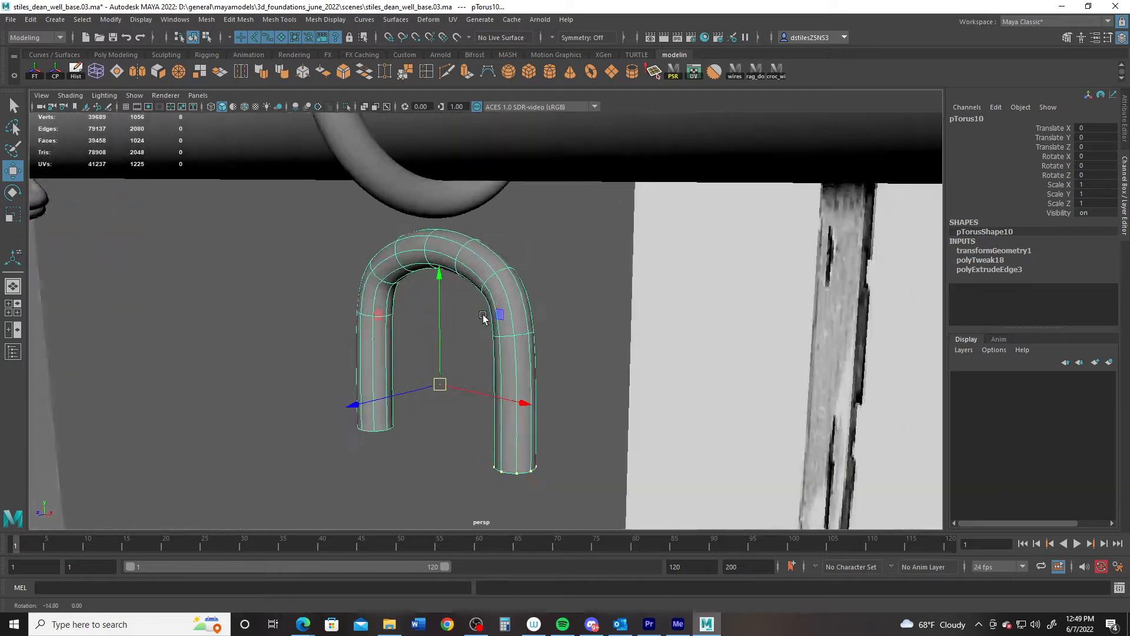
click(139, 72)
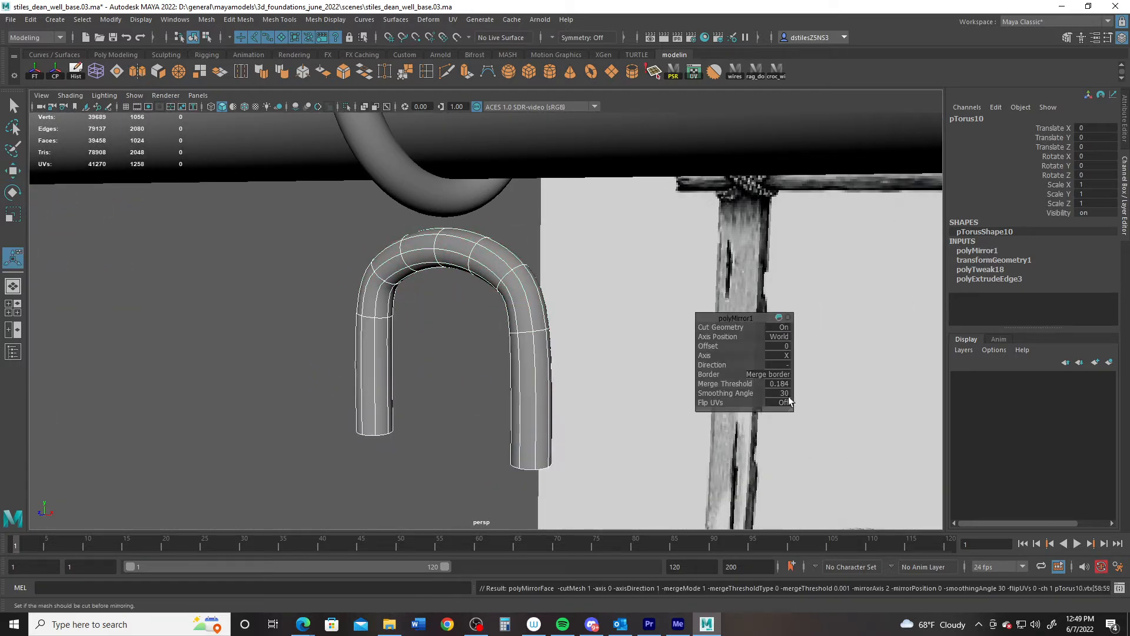
click(788, 357)
click(803, 372)
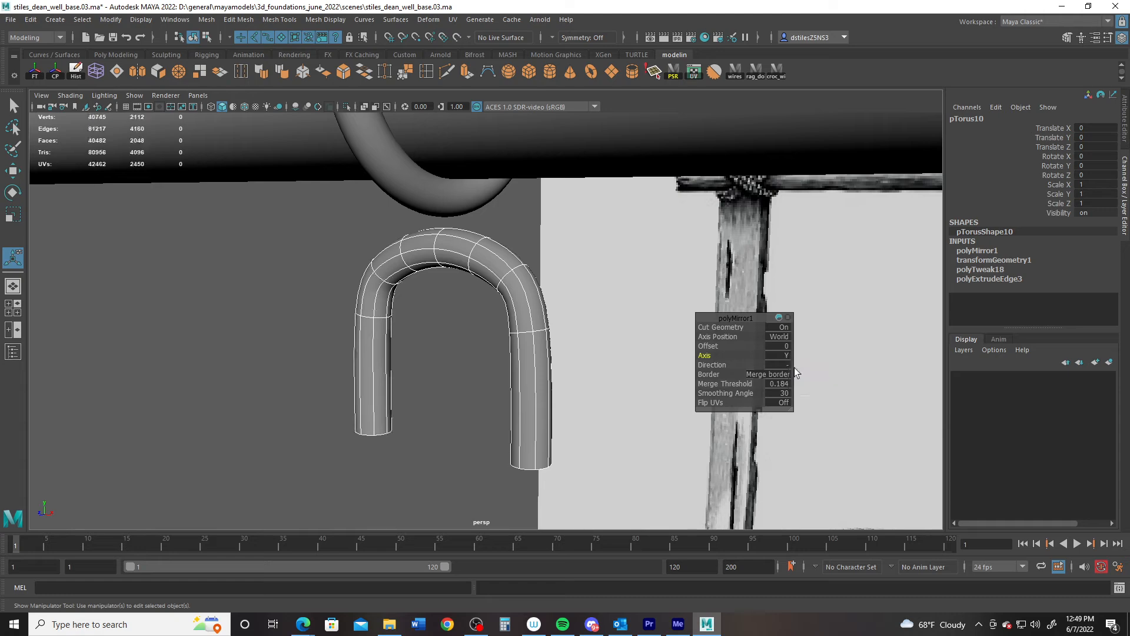
key(ctrl+z)
Duplicate the U-shaped loop about 0.658 units below the original and flip the copy vertically with a Scale Y of -1
key(f)
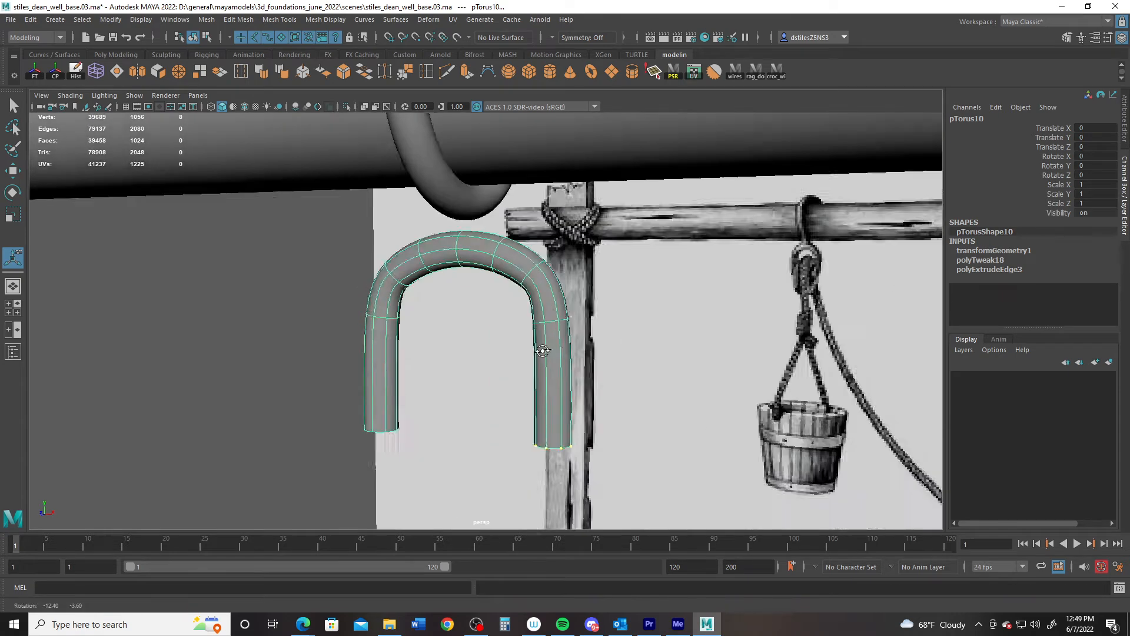
key(e)
alt+drag(551, 312, 520, 319)
key(w)
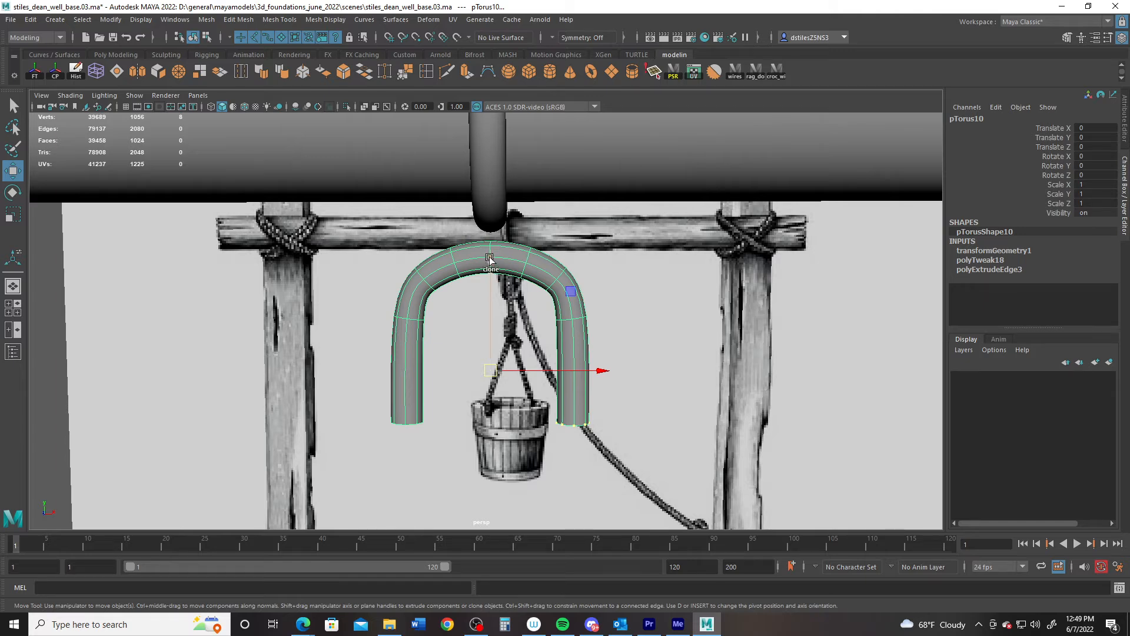
shift+drag(489, 258, 536, 339)
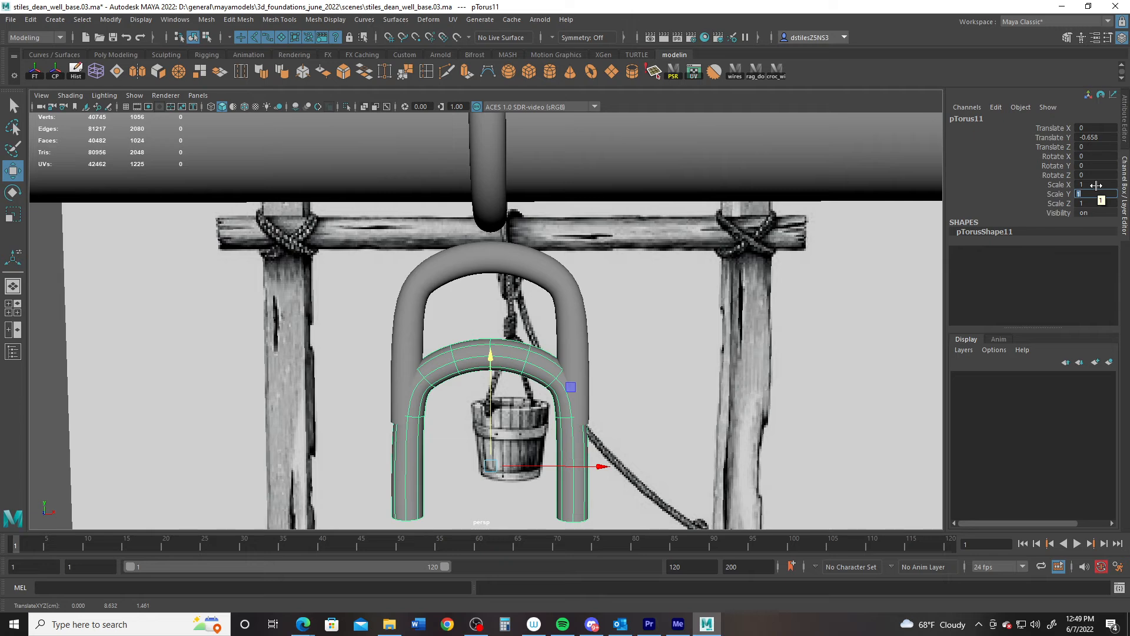
text(-1)
key(Return)
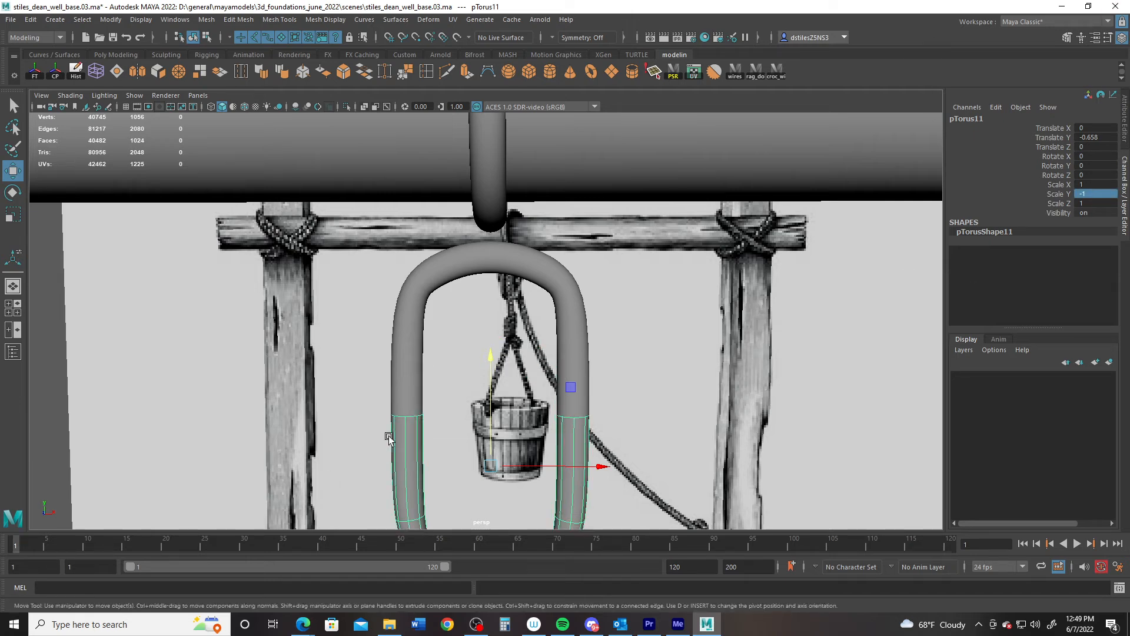
Delete both straight leg sections of the upper loop in the front view, keeping only its curved arch
scroll(388, 437, down, 2)
key(space)
key(space)
scroll(537, 434, up, 2)
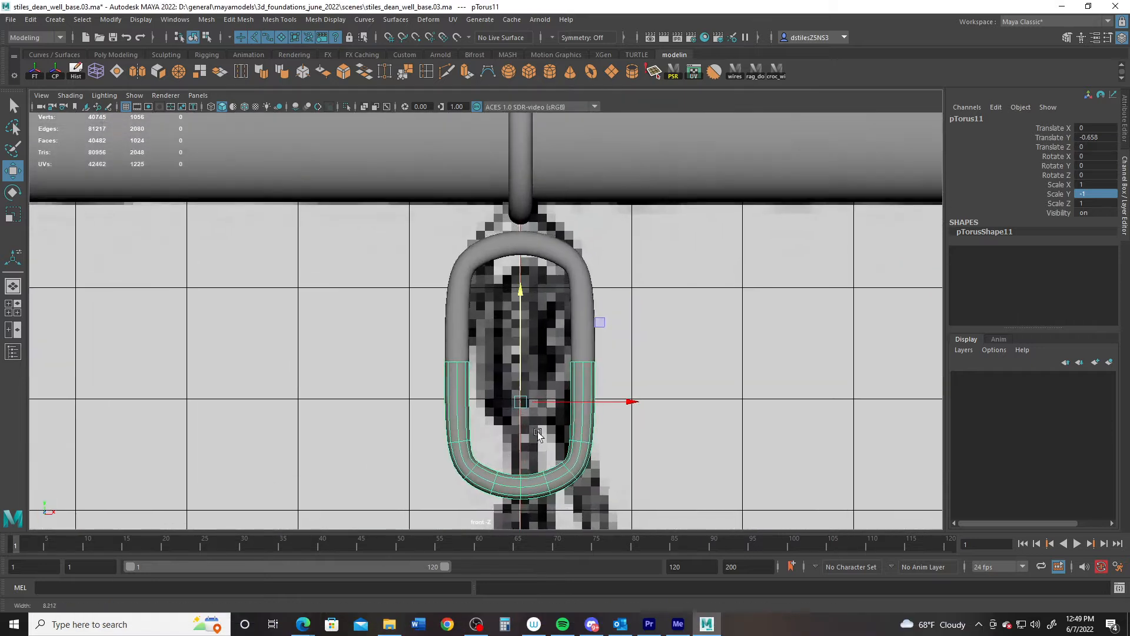
click(456, 319)
right_drag(456, 321, 401, 332)
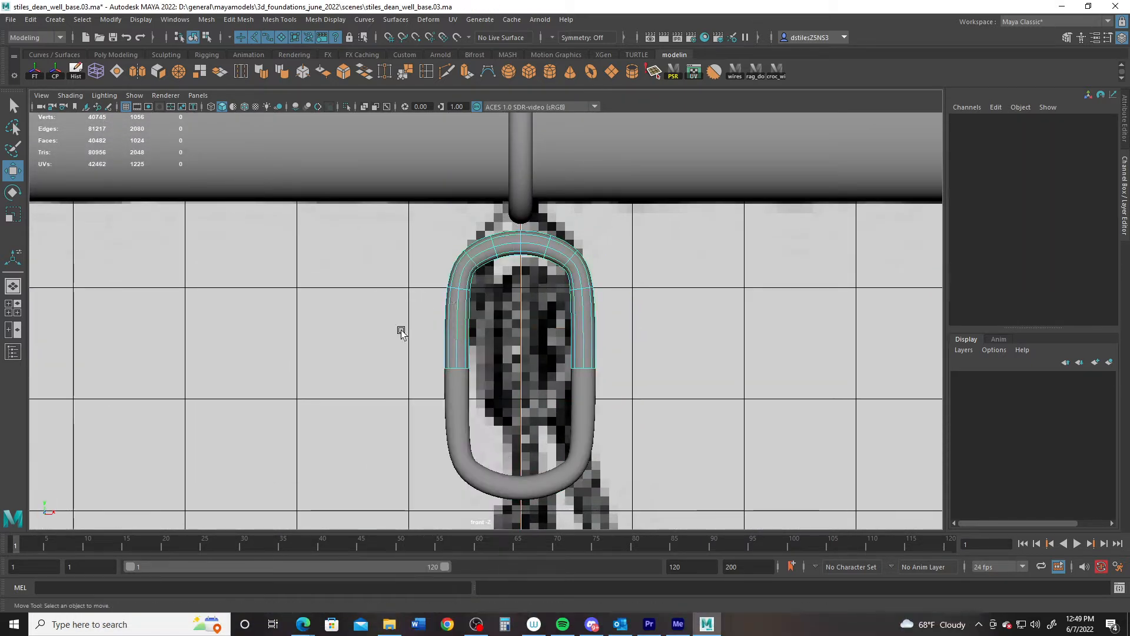
drag(401, 332, 645, 334)
key(Delete)
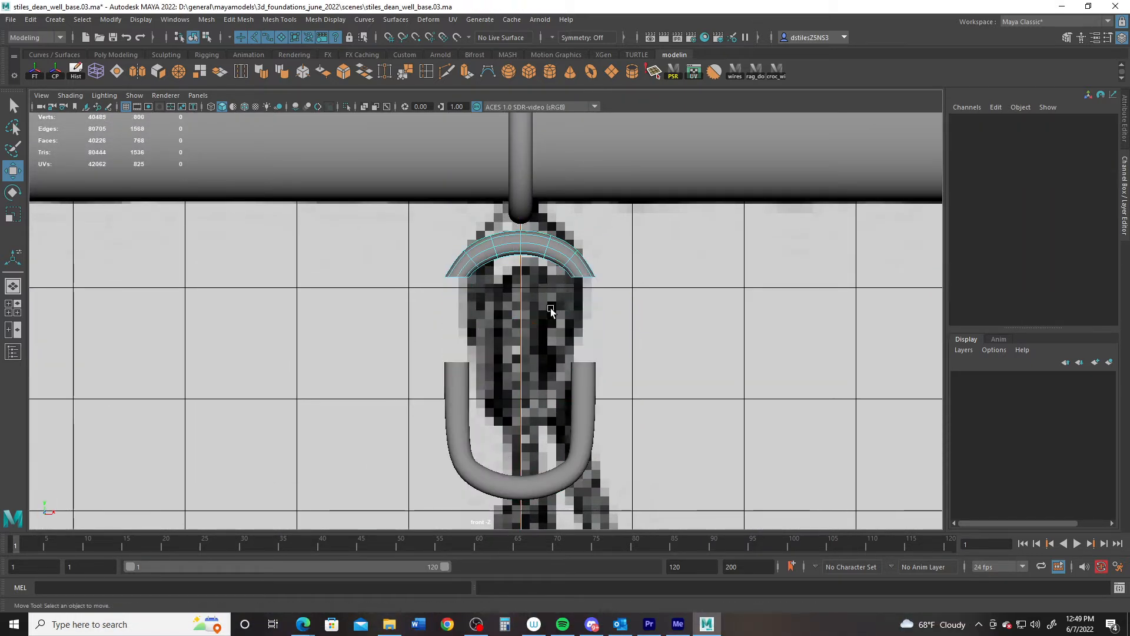
Move the flipped lower loop up to a Translate Y of about 0.104 so its leg ends meet the arch
click(587, 405)
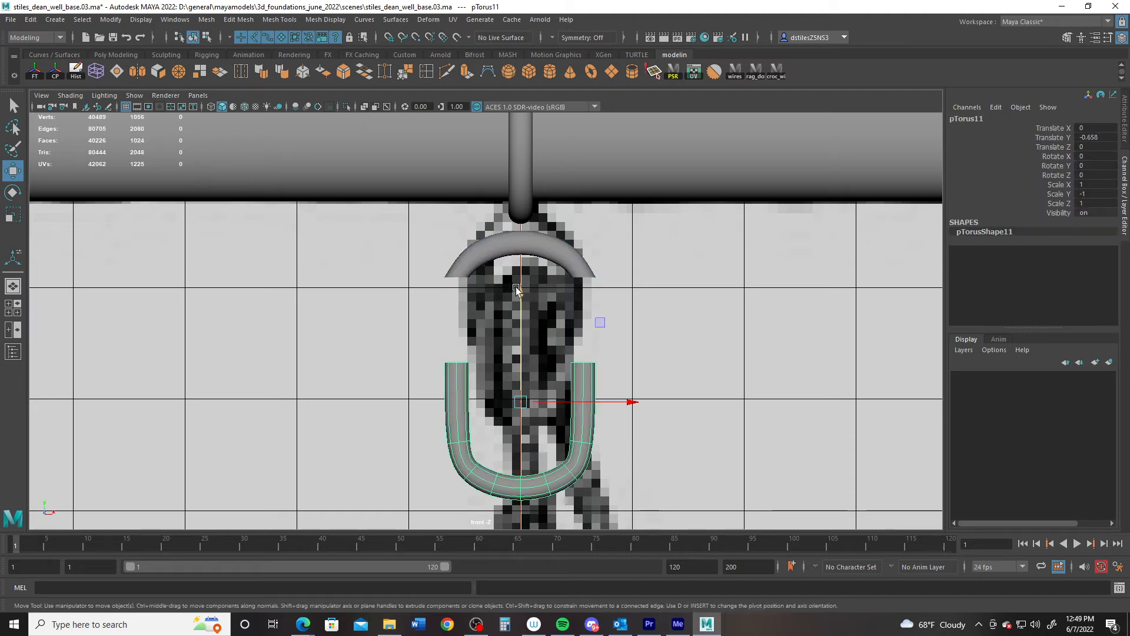
drag(519, 287, 516, 202)
scroll(517, 372, up, 5)
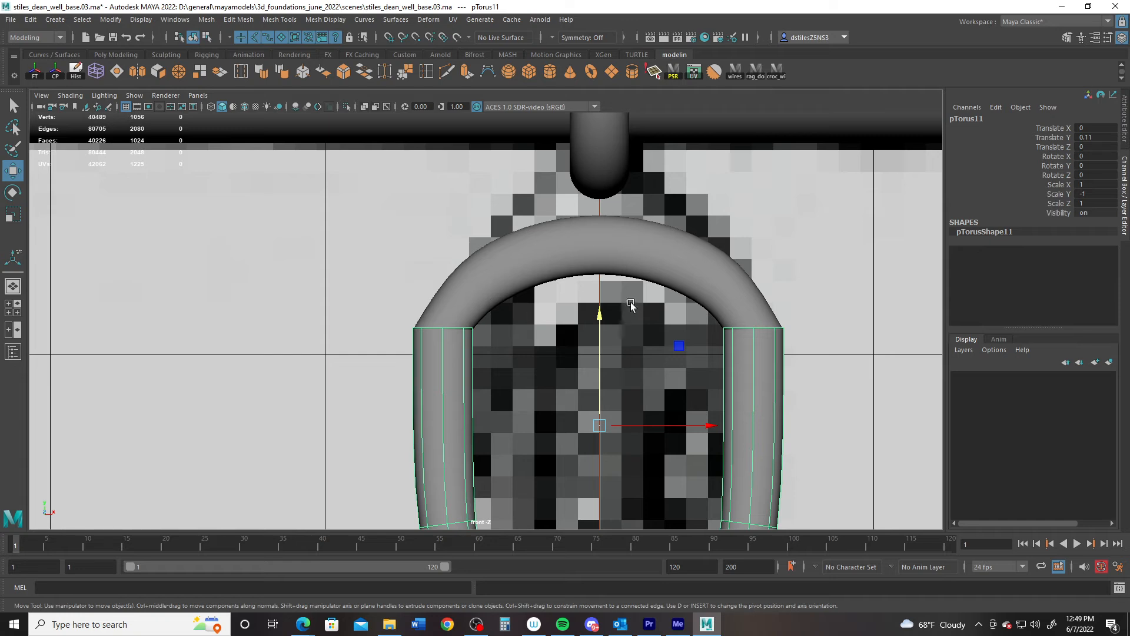
mouse_move(599, 315)
mouse_down()
mouse_move(594, 324)
mouse_move(596, 311)
mouse_up()
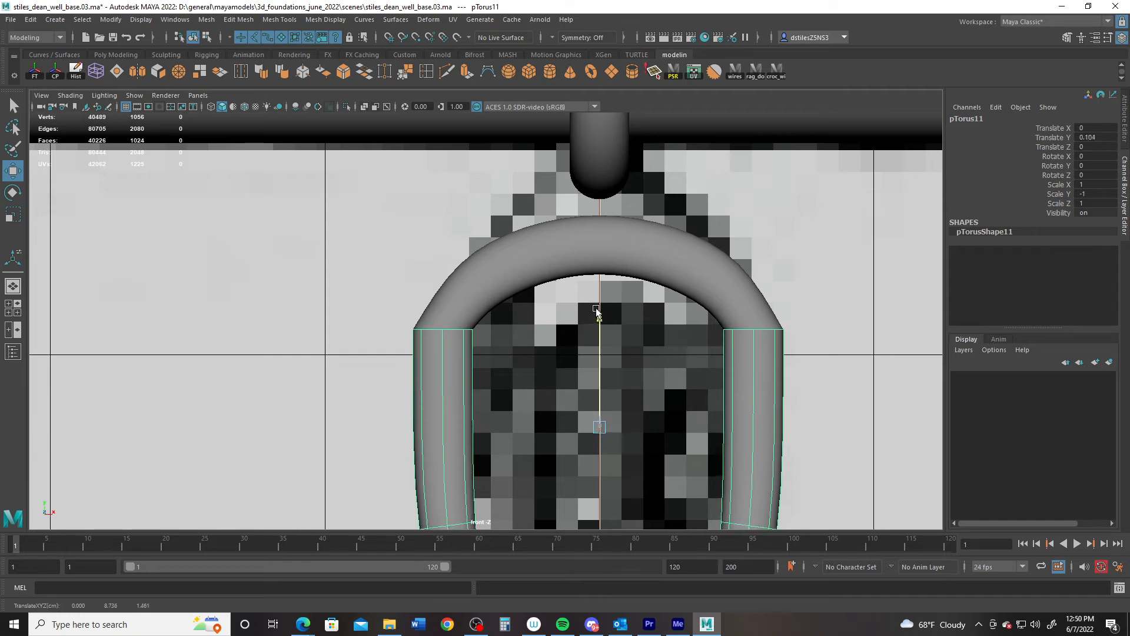
Combine the upper arch and the flipped lower loop into a single mesh
click(485, 295)
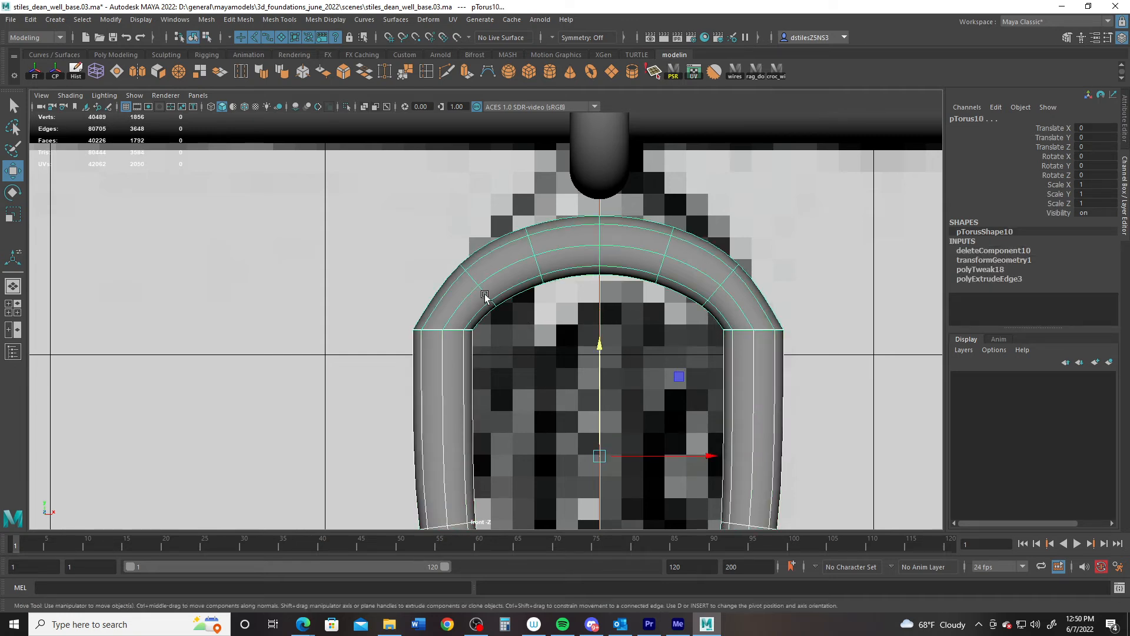
shift+right_click(480, 290)
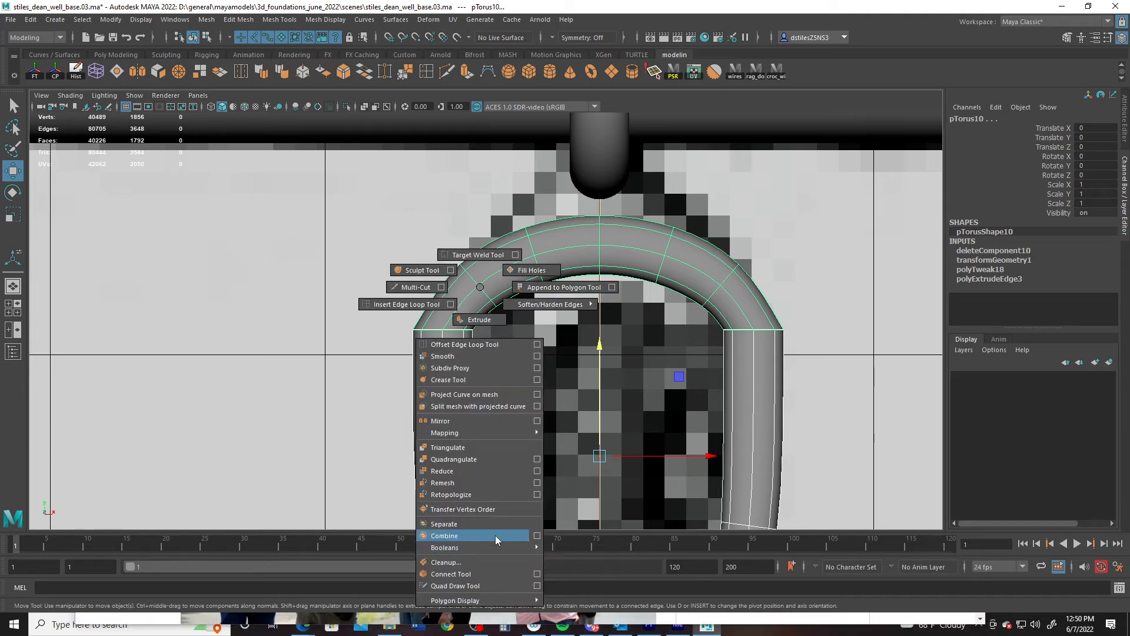
click(495, 535)
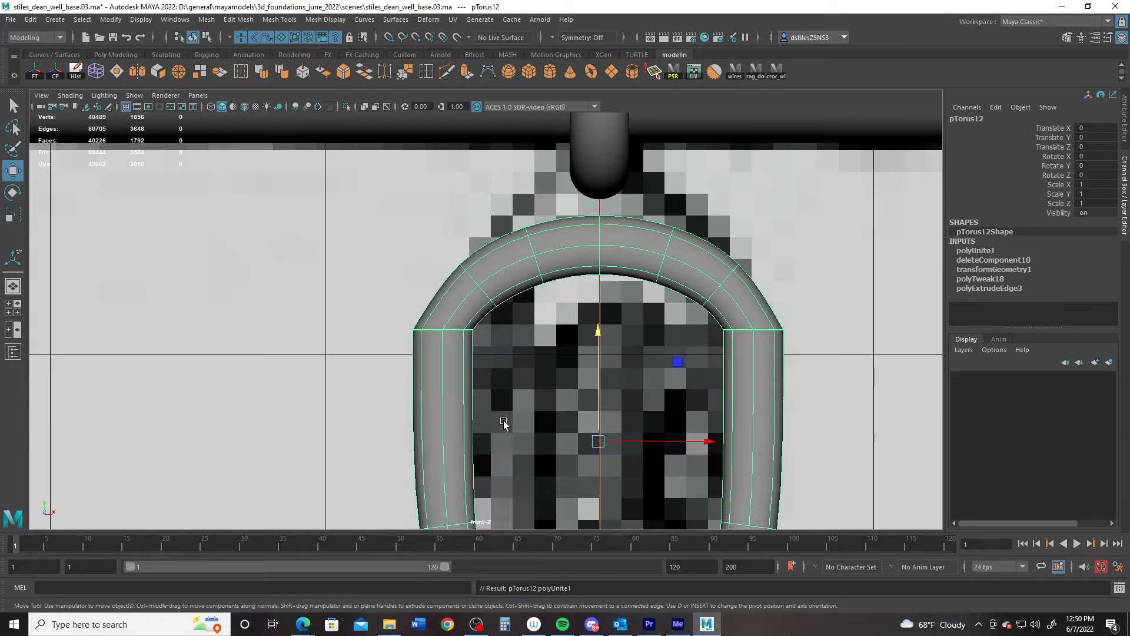
Merge the overlapping vertices at both seams between the arch and the legs, using a 0.01 distance threshold
right_drag(470, 299, 405, 302)
drag(397, 321, 485, 338)
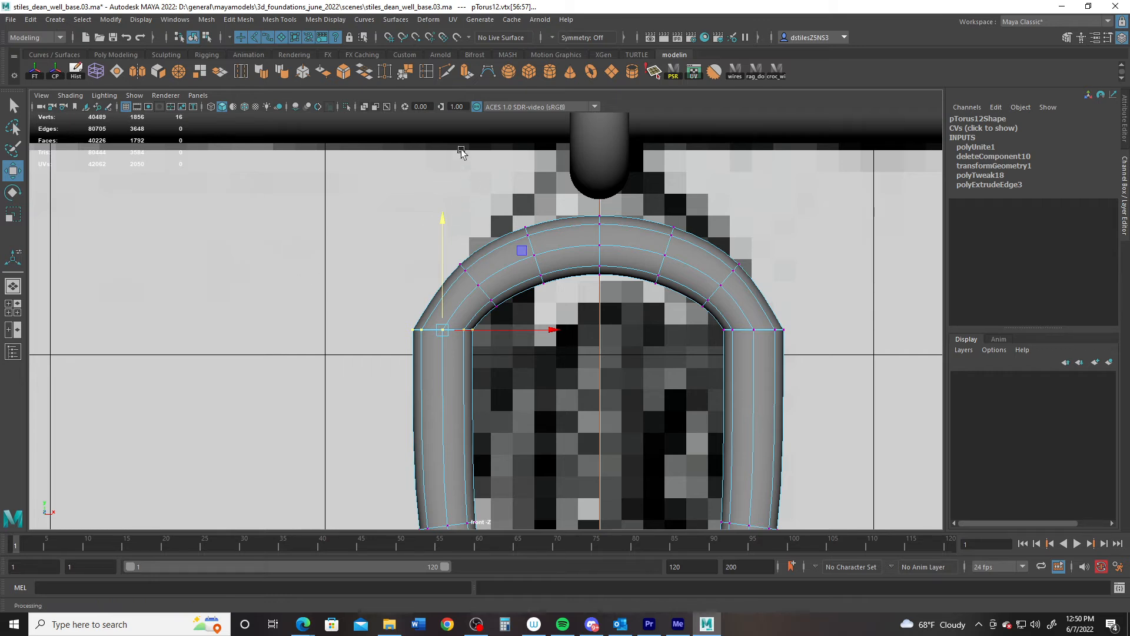
click(404, 71)
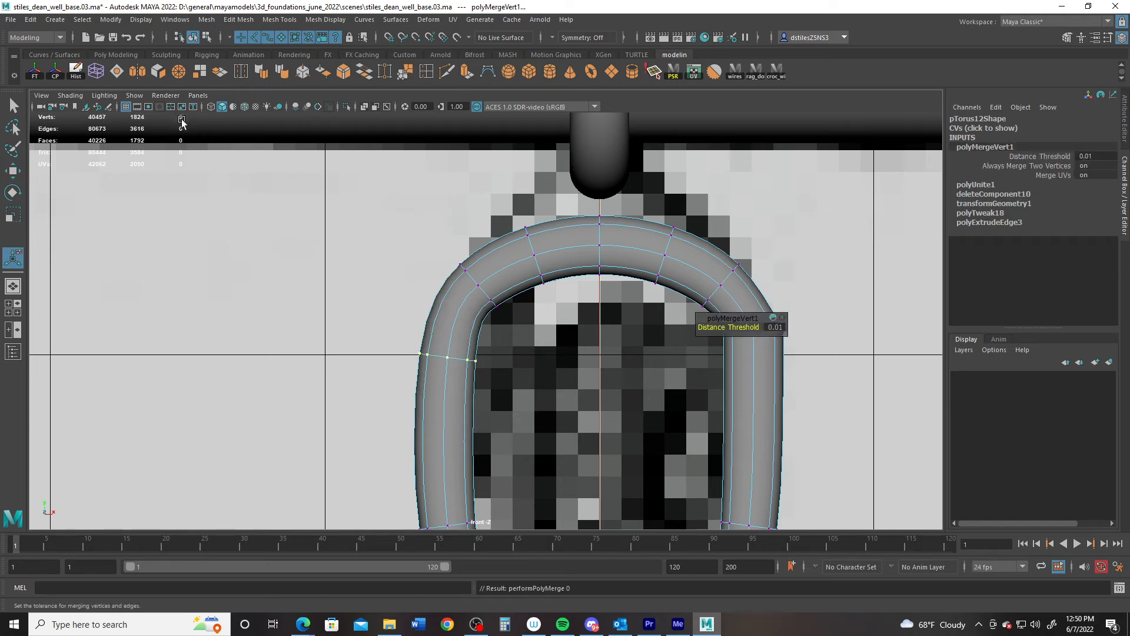
drag(786, 370, 705, 322)
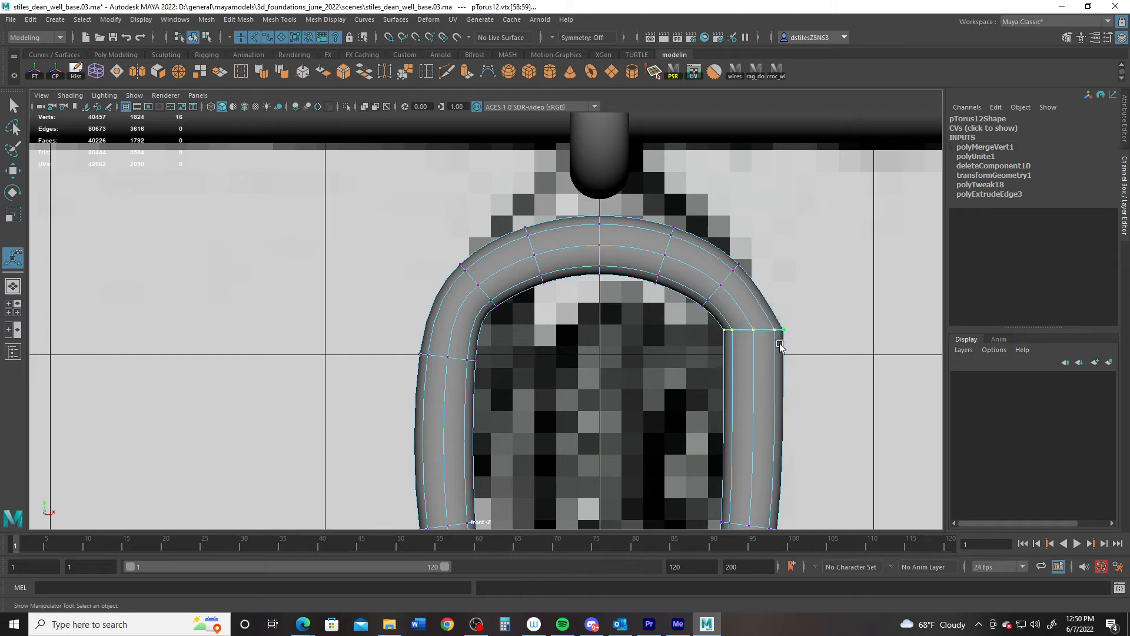
click(403, 71)
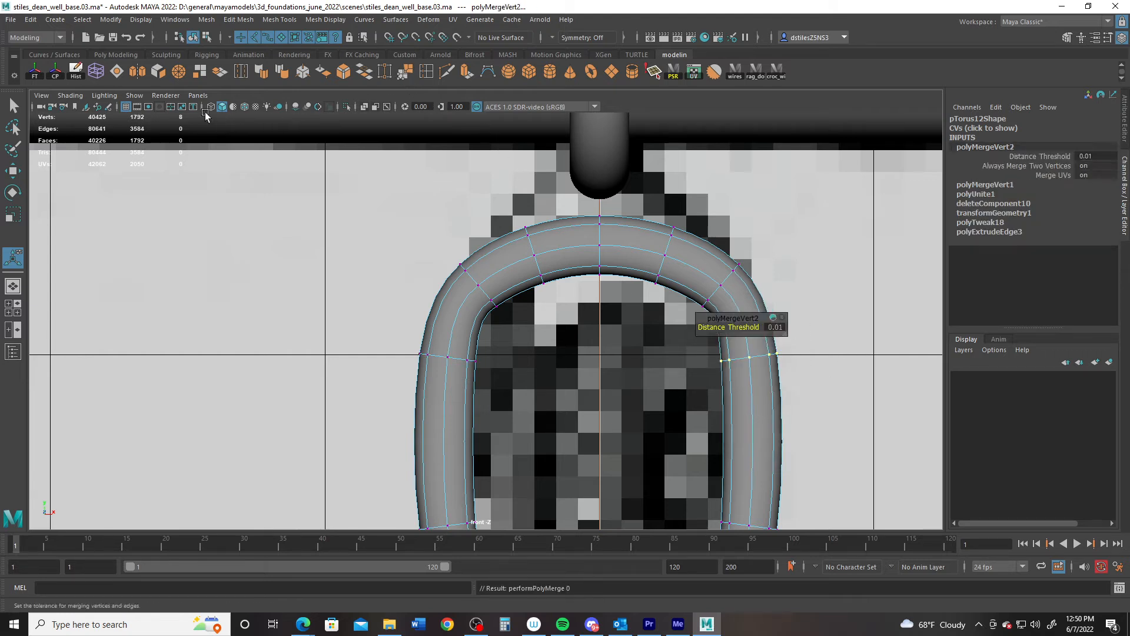
mouse_move(698, 393)
alt+right_down()
mouse_move(625, 369)
mouse_move(699, 409)
alt+right_up()
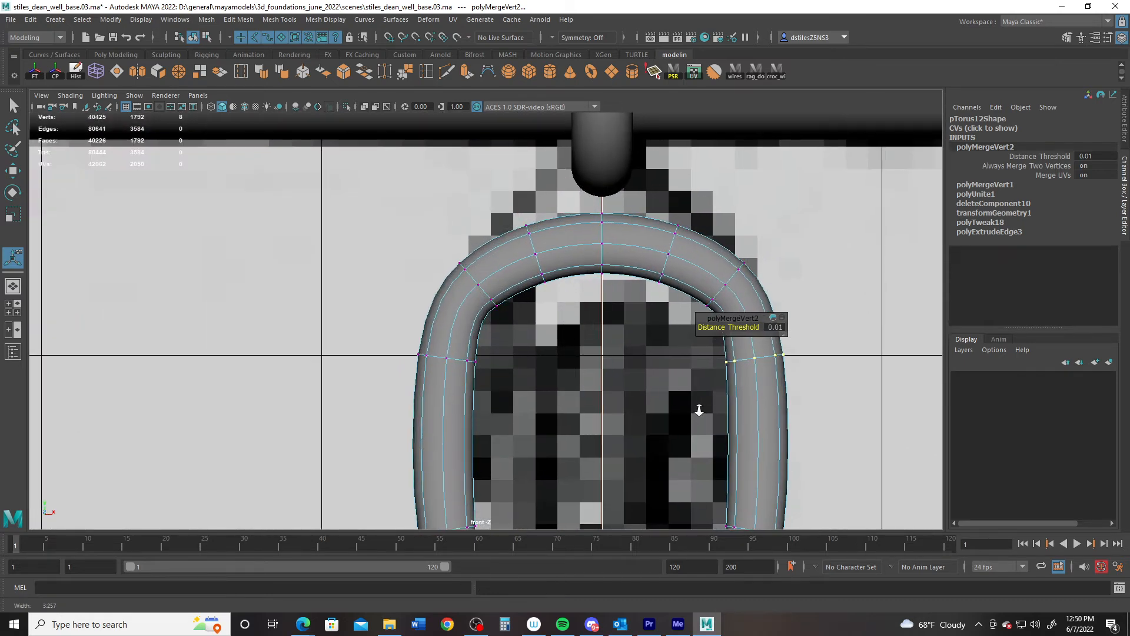
alt+middle_drag(636, 393, 612, 303)
alt+right_drag(653, 339, 626, 329)
alt+middle_drag(613, 381, 615, 372)
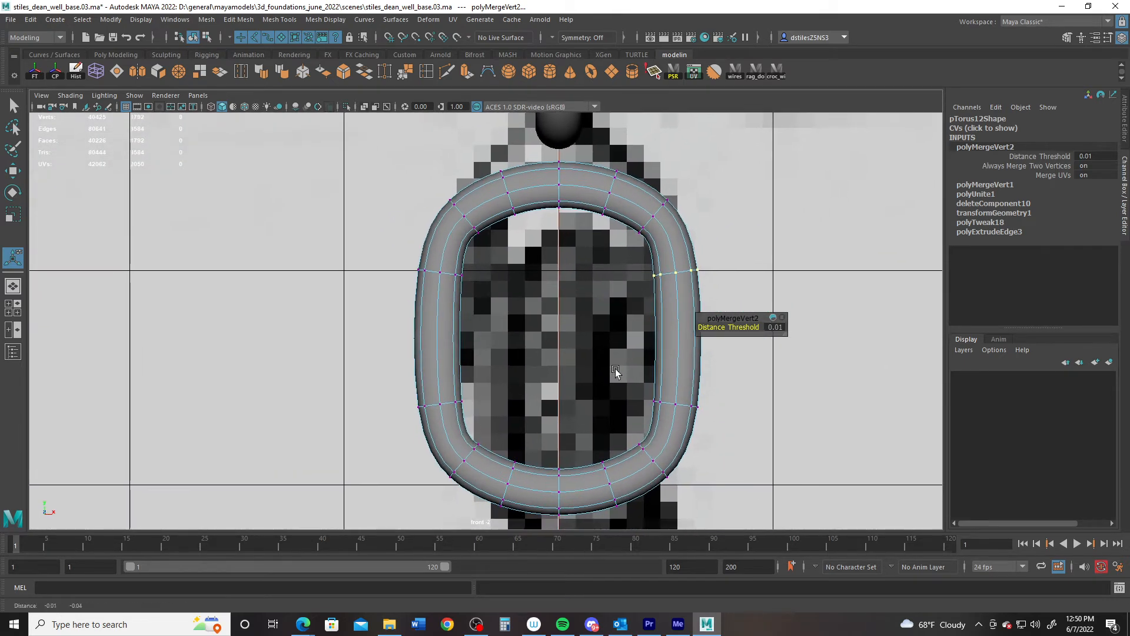
Move the vertices of the link's lower half upward in the front view to shorten the link
drag(391, 376, 692, 500)
key(w)
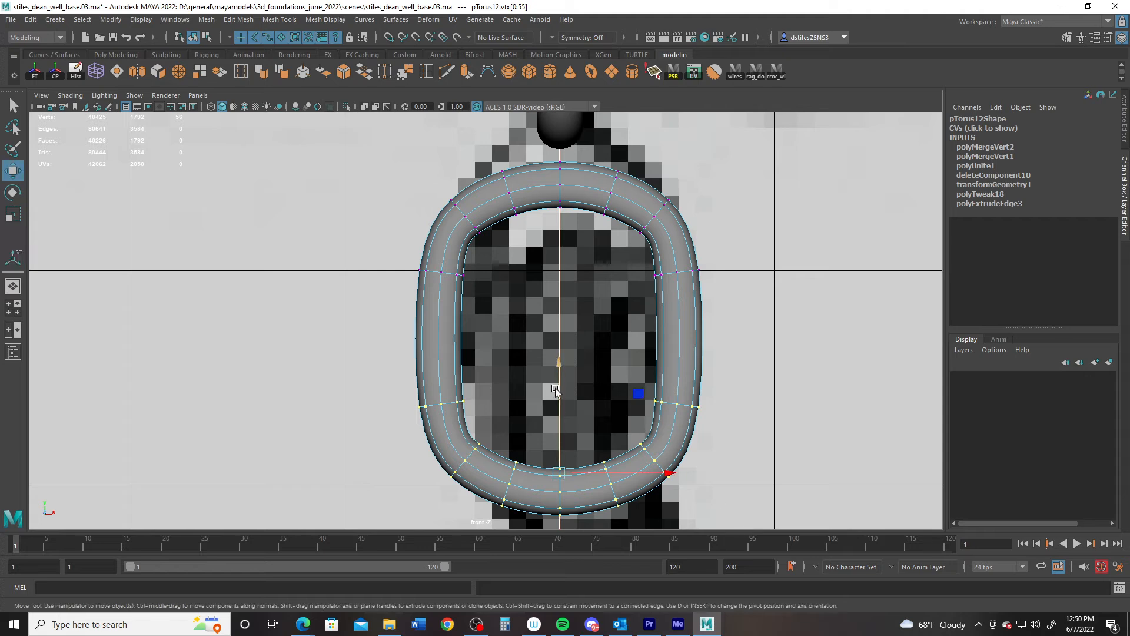
drag(565, 372, 567, 270)
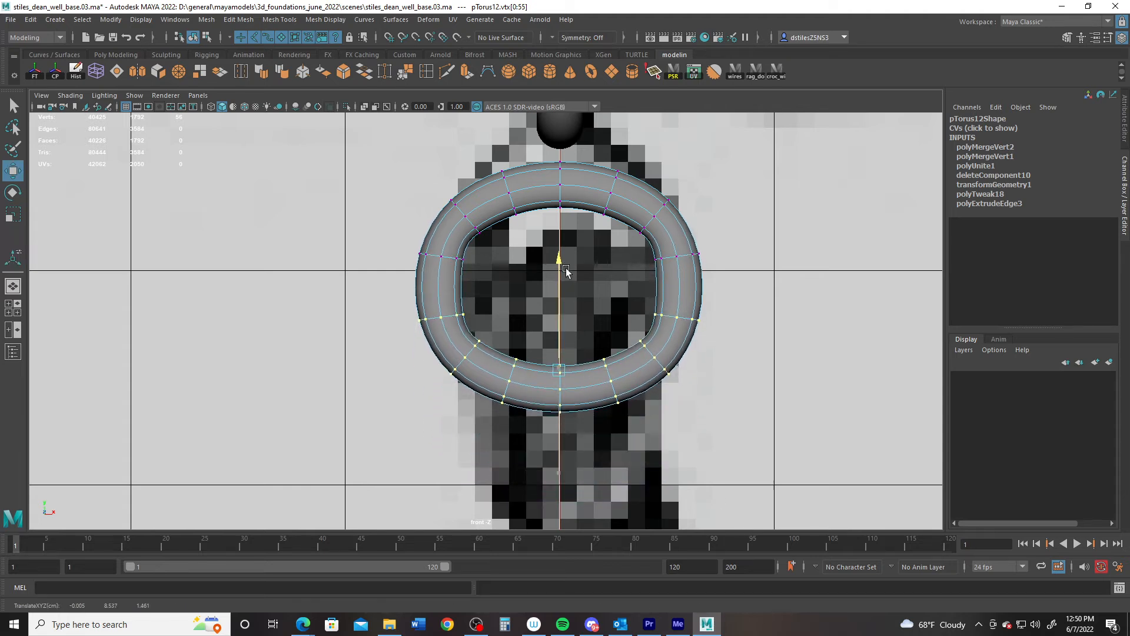
Delete the faces at the bottom centre of the link to open a gap there
right_drag(585, 299, 586, 395)
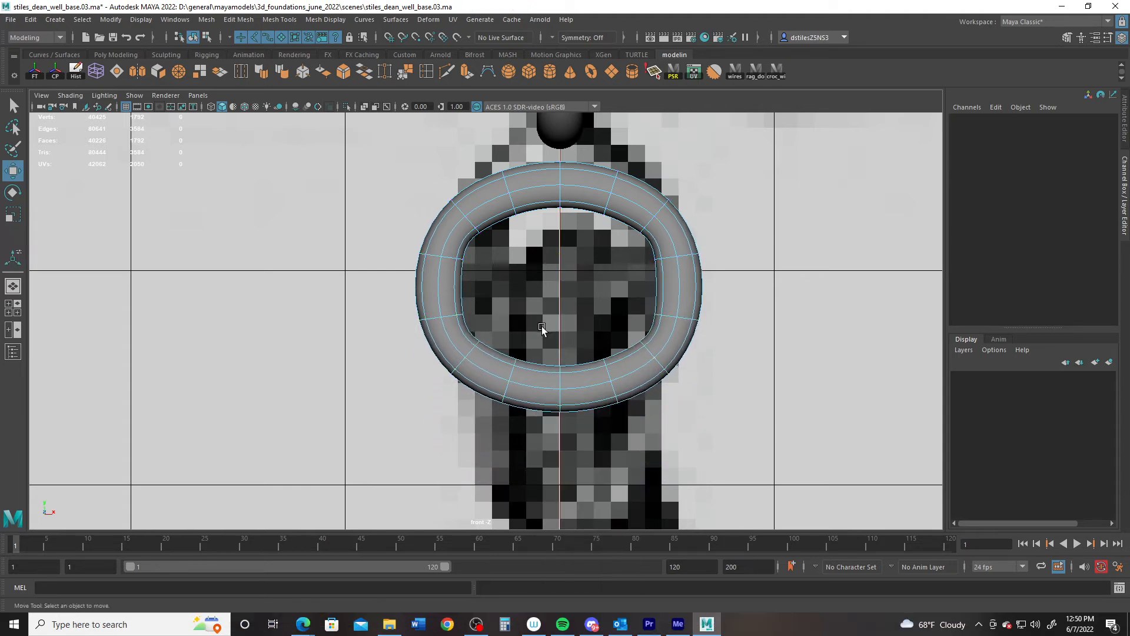
drag(542, 327, 576, 436)
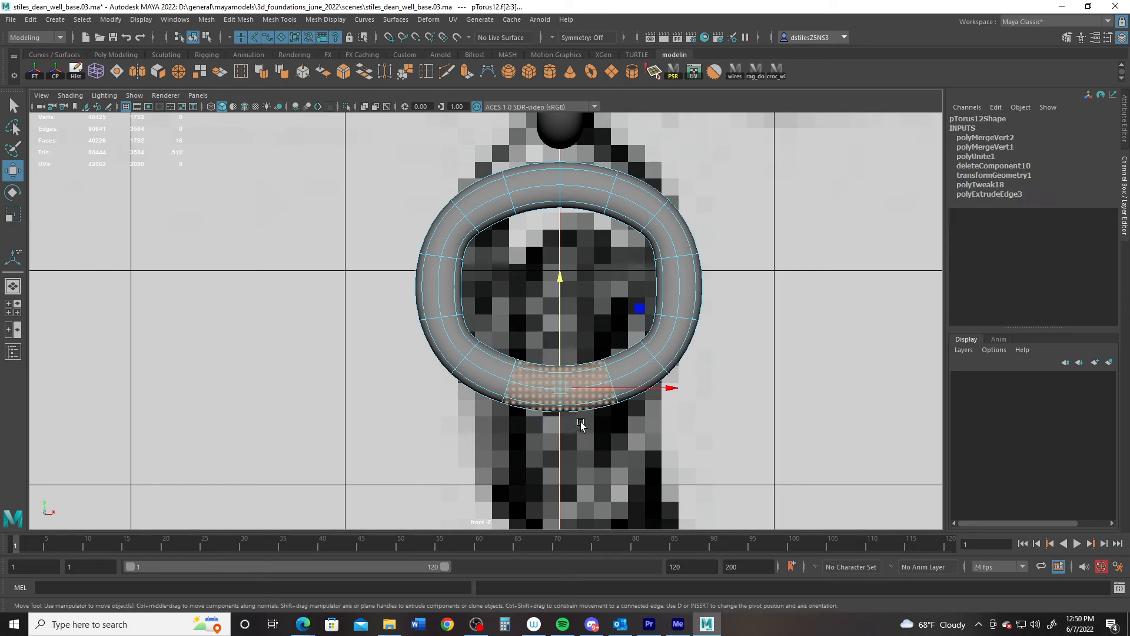
key(Delete)
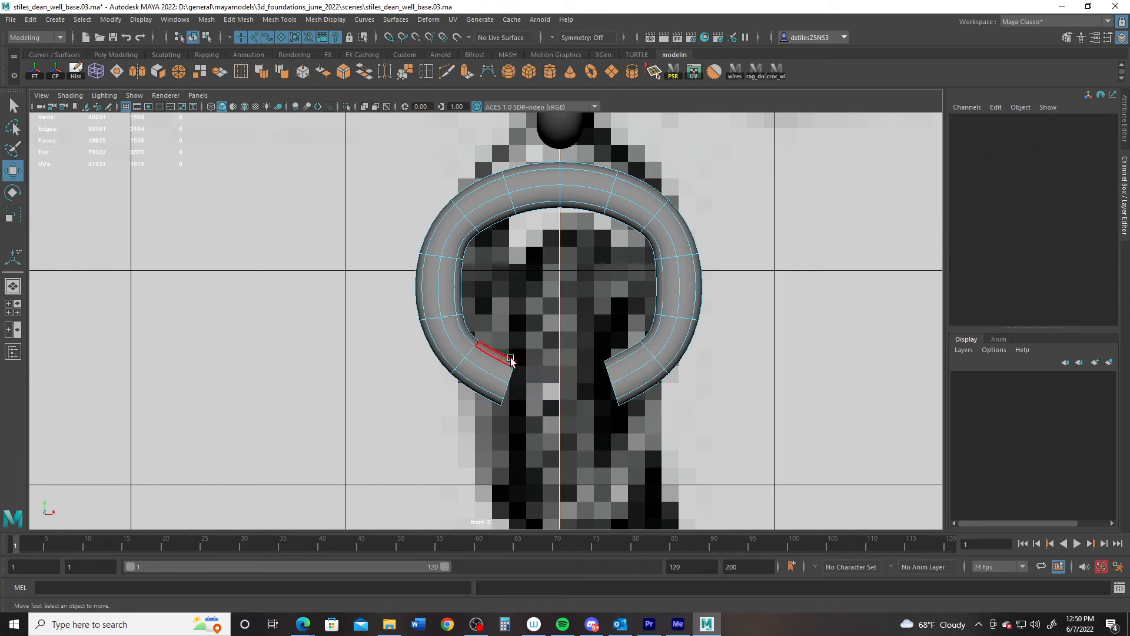
Raise the vertices of both open ends of the link slightly so the ends bend more horizontally inward
right_drag(498, 371, 439, 303)
drag(527, 430, 497, 348)
shift+drag(584, 335, 624, 424)
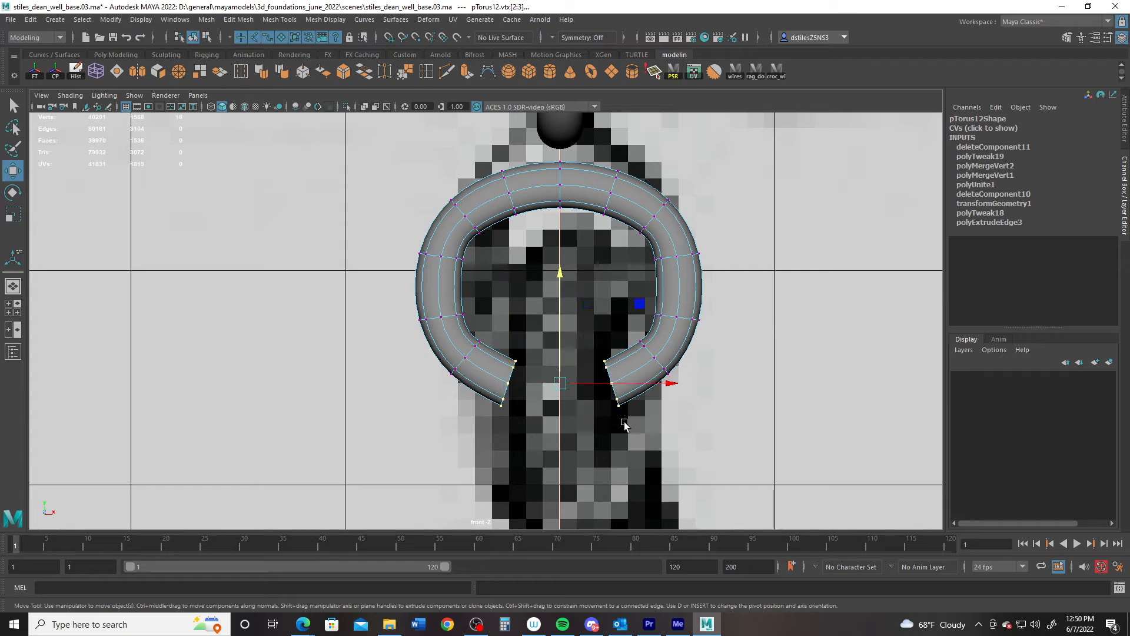
drag(559, 282, 559, 265)
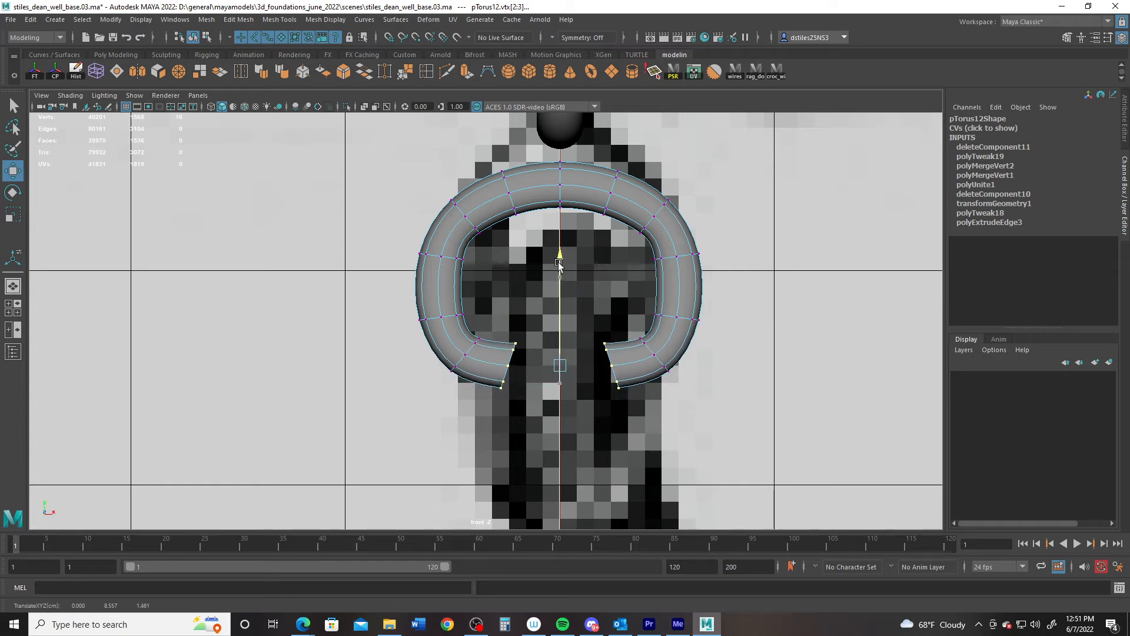
Flatten the end vertices on each side of the link's gap along X so both openings are vertical
scroll(559, 264, up, 3)
drag(488, 335, 554, 451)
key(r)
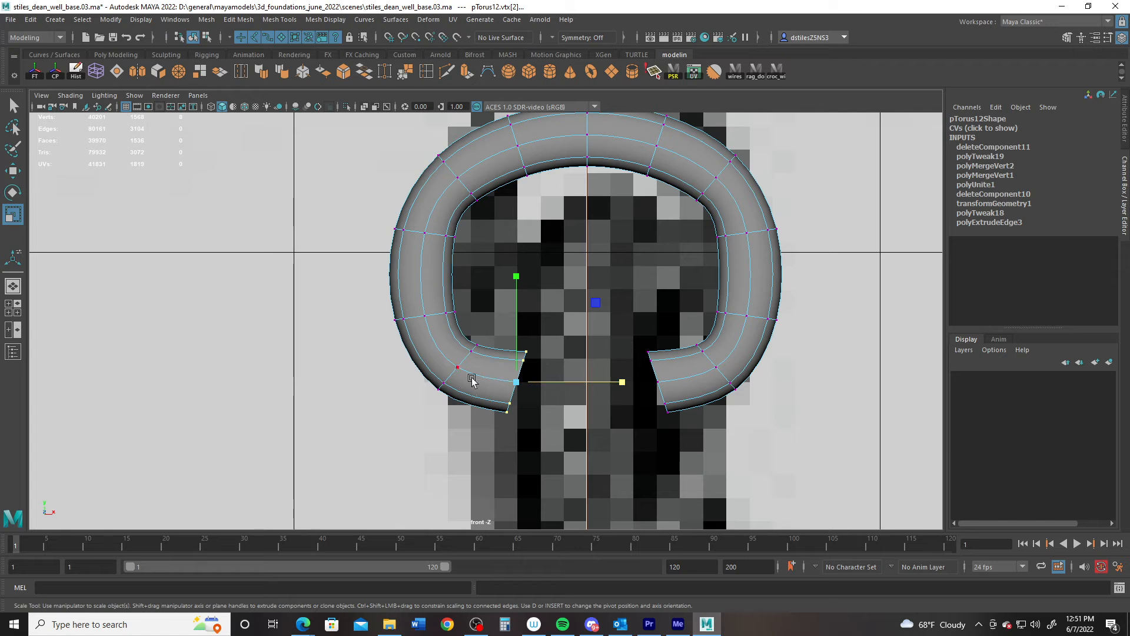
drag(622, 382, 515, 384)
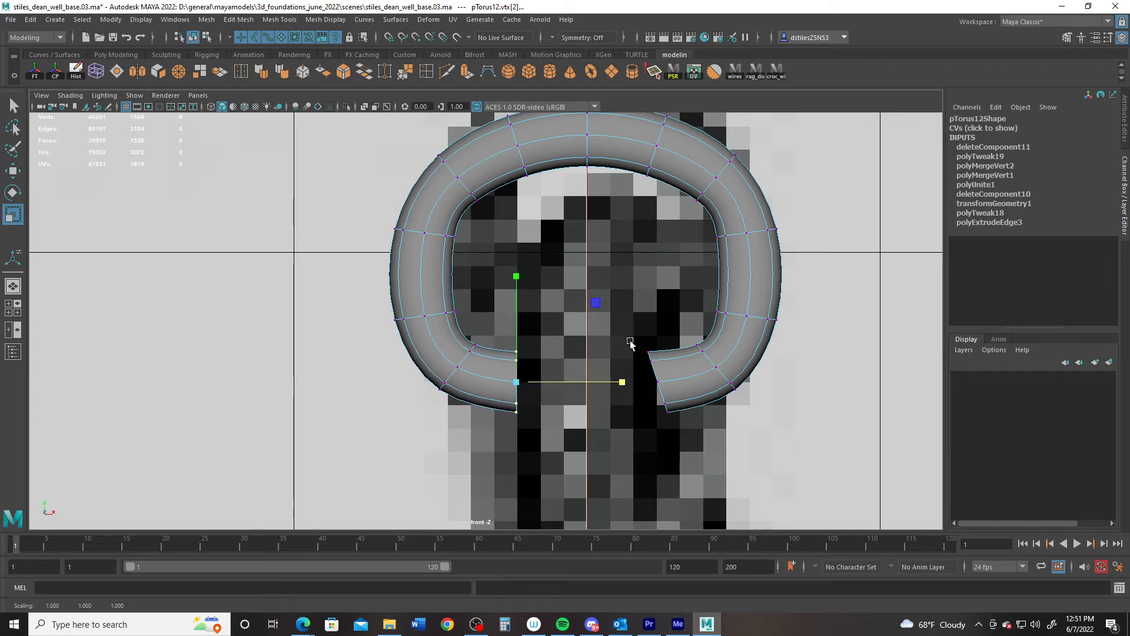
drag(632, 337, 673, 429)
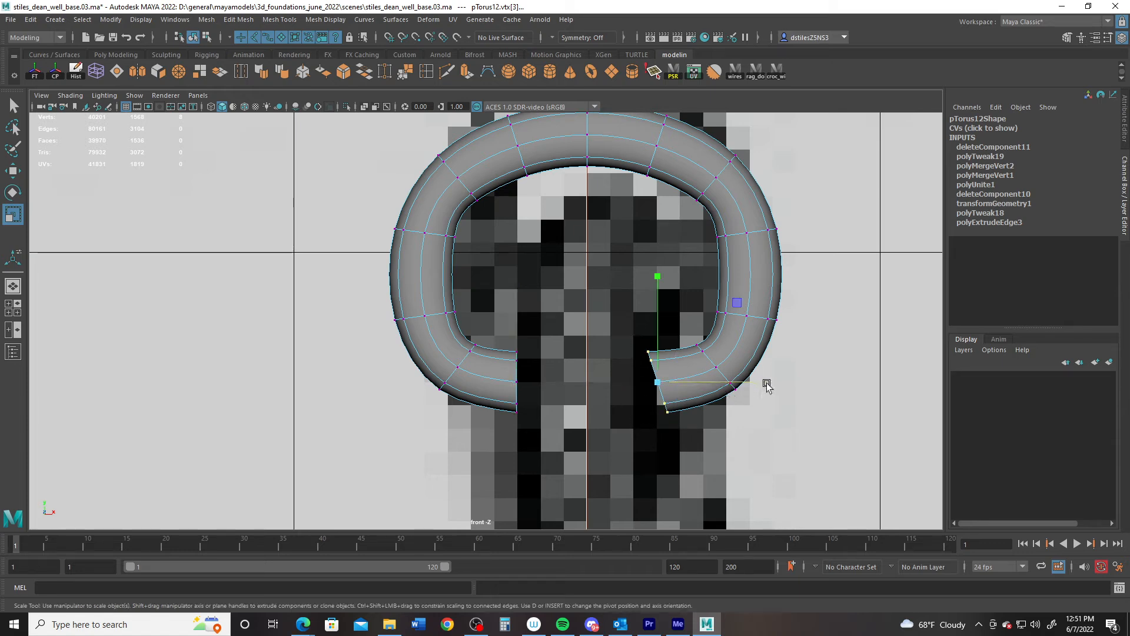
drag(767, 384, 616, 378)
Check the open link against the reference image and shift the vertices of both its lower ends slightly downward
mouse_move(620, 397)
alt+right_down()
mouse_move(590, 388)
mouse_move(606, 380)
alt+right_up()
key(space)
key(space)
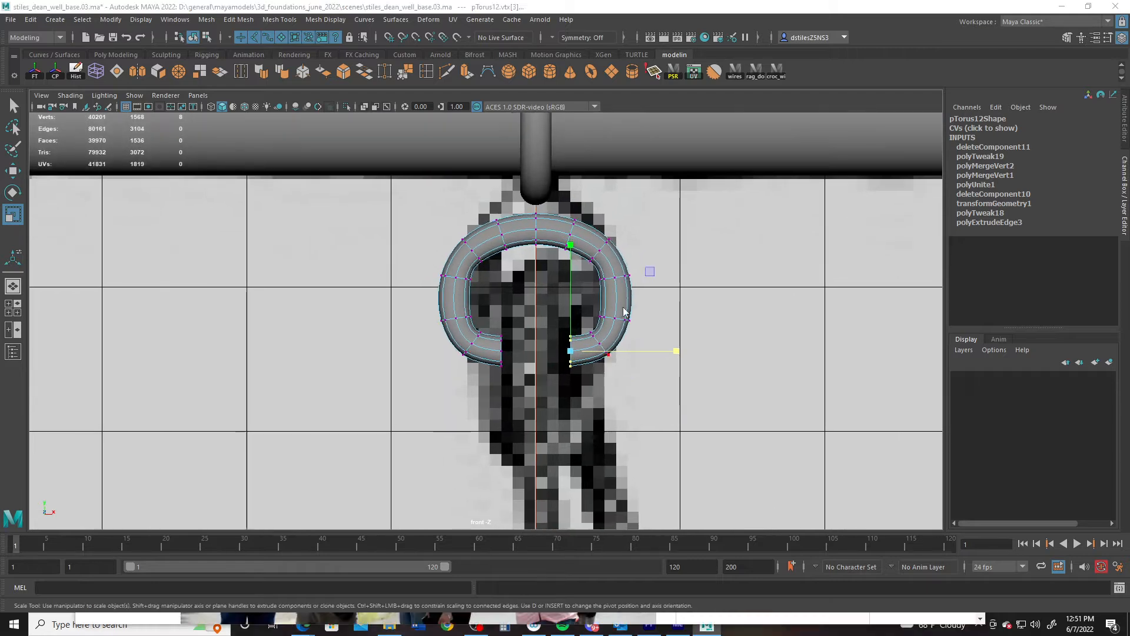
alt+right_drag(529, 272, 565, 297)
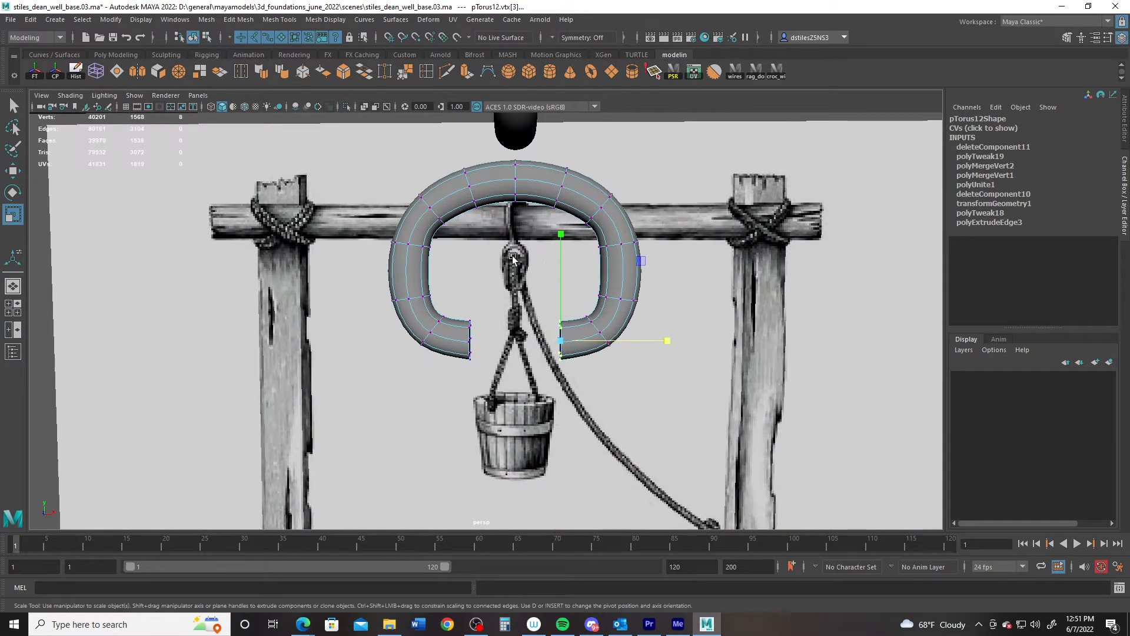
key(space)
key(space)
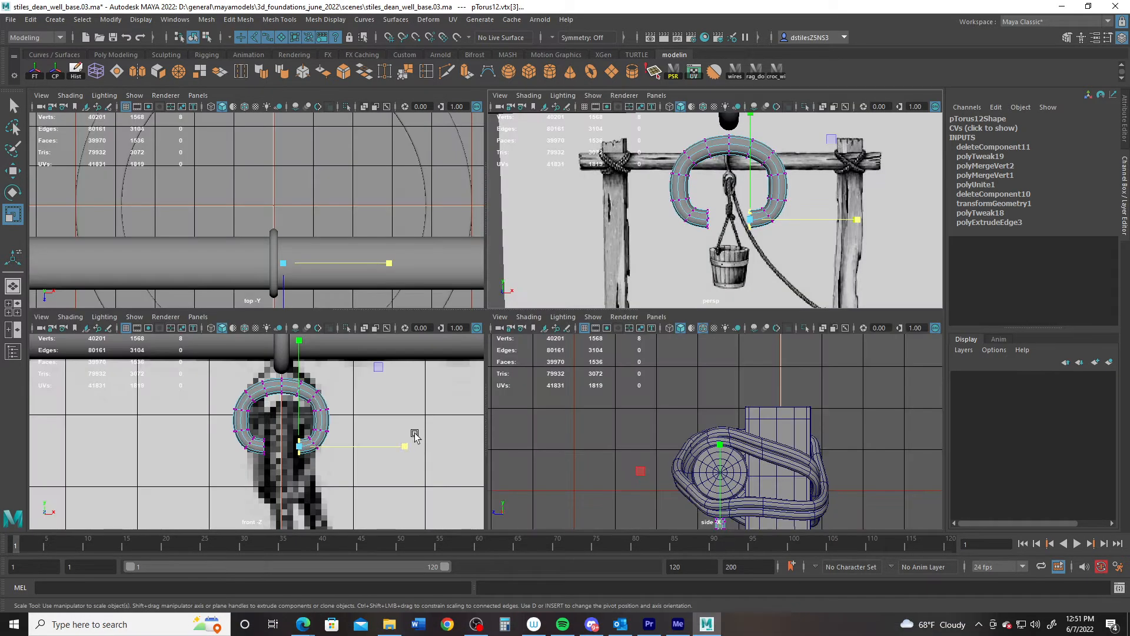
alt+middle_drag(466, 360, 474, 385)
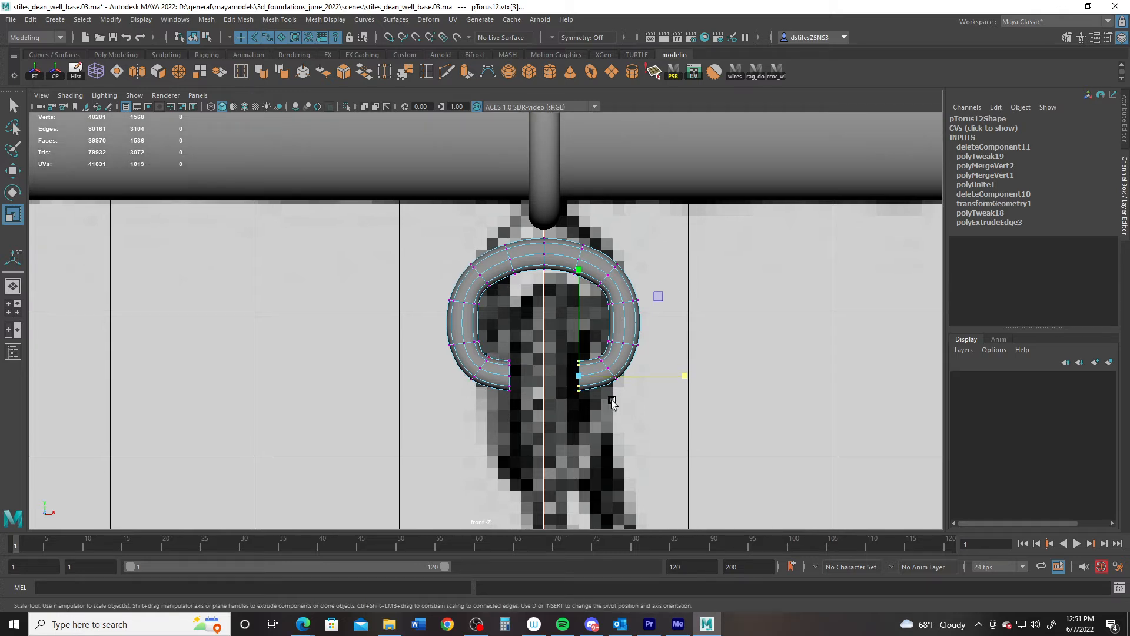
right_drag(497, 365, 441, 300)
alt+right_drag(471, 366, 524, 423)
drag(459, 364, 657, 436)
key(w)
drag(558, 286, 558, 301)
Combine the ring around the crossbeam and the open link into a single mesh
key(space)
key(space)
alt+middle_drag(513, 218, 518, 378)
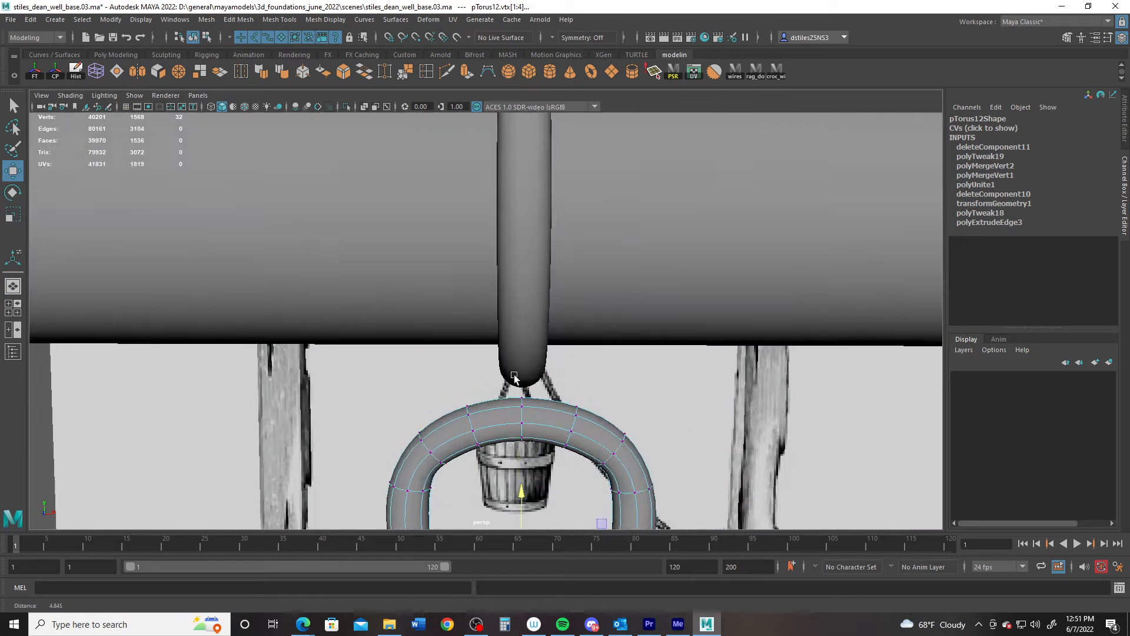
mouse_move(517, 378)
alt+mouse_down()
mouse_move(481, 355)
mouse_move(480, 407)
mouse_move(559, 424)
mouse_move(584, 412)
mouse_move(510, 395)
mouse_move(505, 360)
alt+mouse_up()
click(474, 340)
shift+click(493, 390)
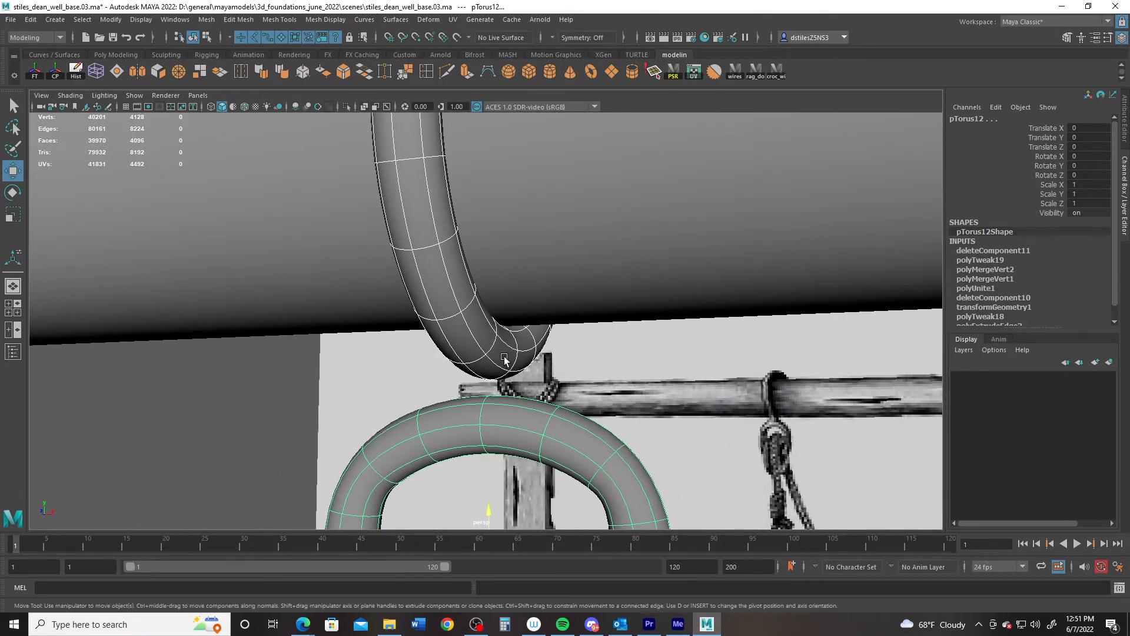
shift+right_drag(504, 360, 484, 560)
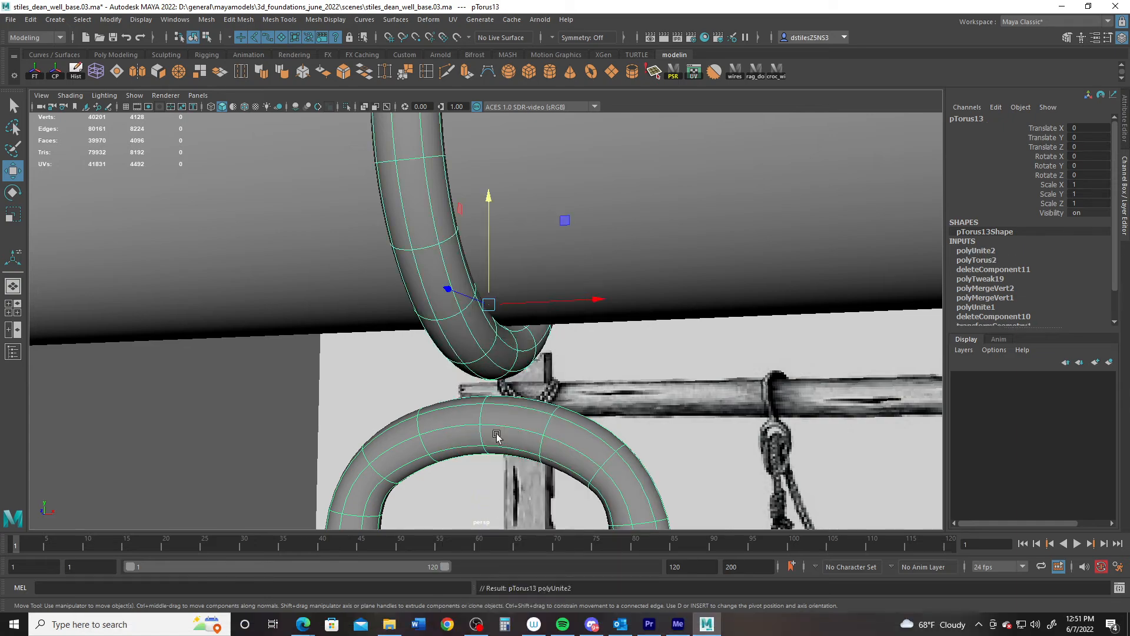
Examine the gap between the crossbeam ring and the link, comparing it with the rope in the reference image
alt+drag(496, 435, 541, 428)
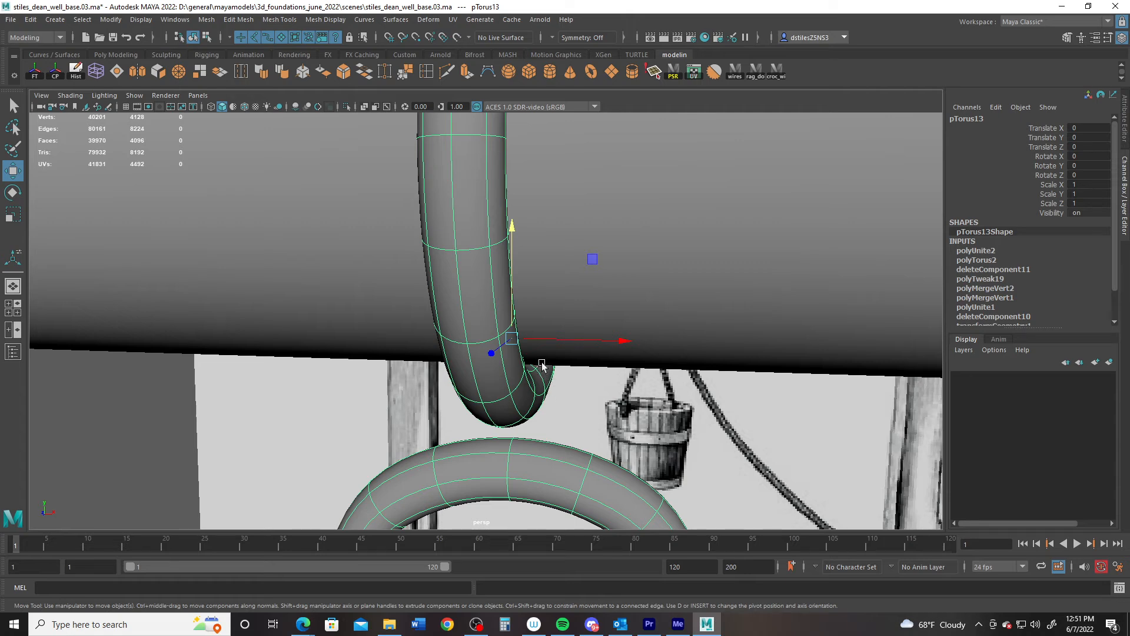
alt+drag(518, 370, 467, 396)
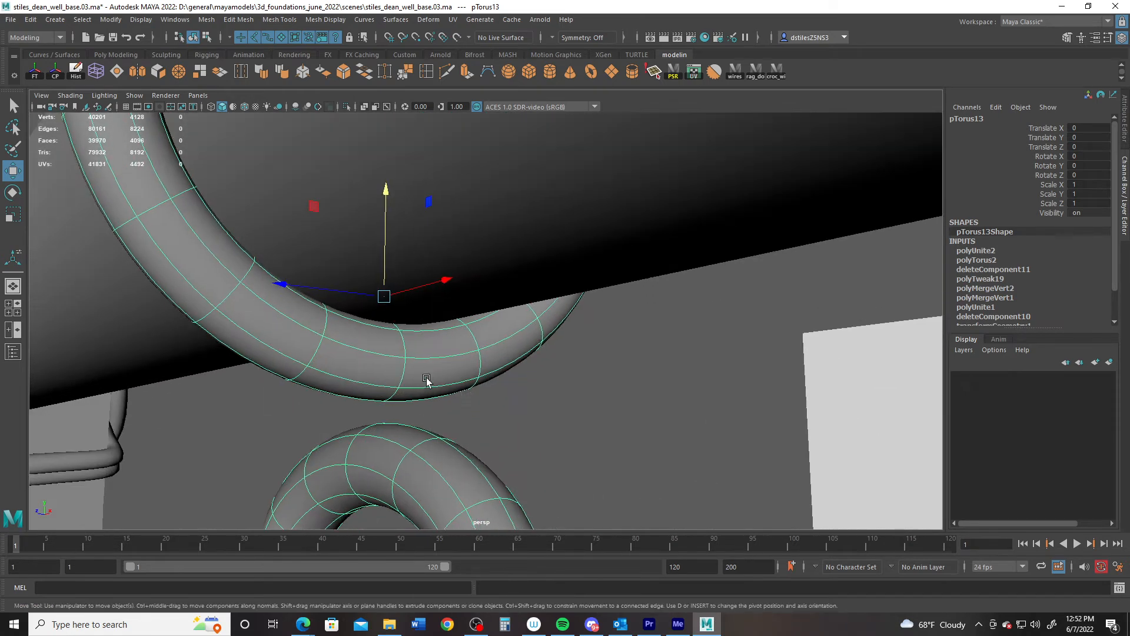
alt+right_drag(551, 391, 544, 351)
alt+middle_drag(545, 351, 371, 268)
alt+drag(371, 268, 421, 316)
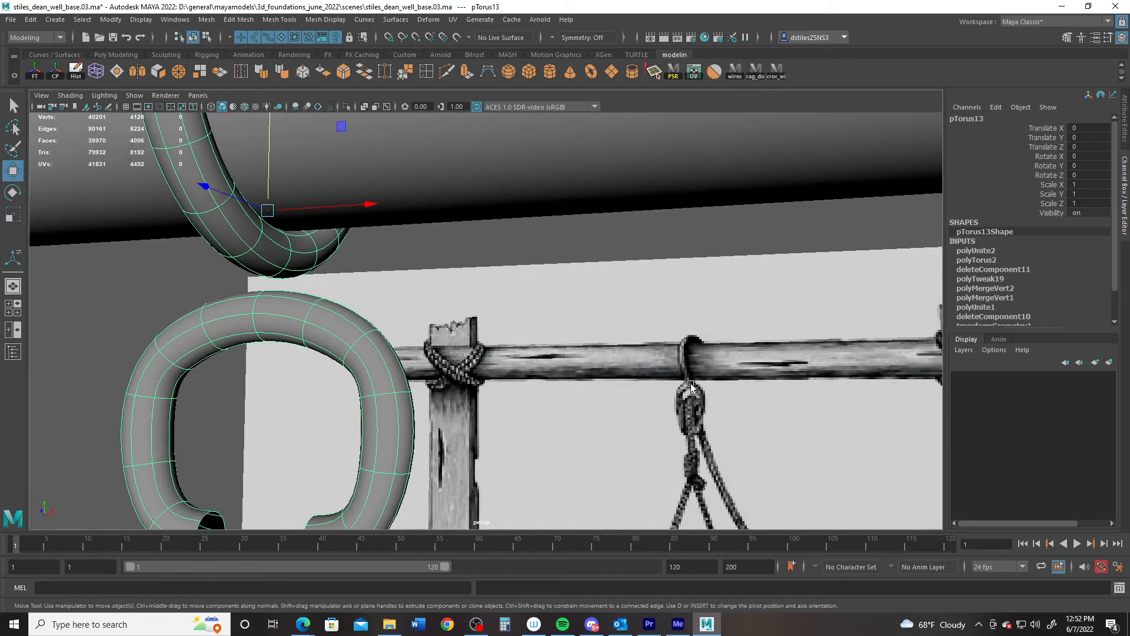
alt+middle_drag(471, 286, 600, 409)
alt+drag(600, 409, 522, 419)
alt+middle_drag(433, 380, 497, 341)
Create a polygon cylinder and move it up beneath the crossbeam, to about Translate Y 9.341 and Translate Z 1.178
click(499, 331)
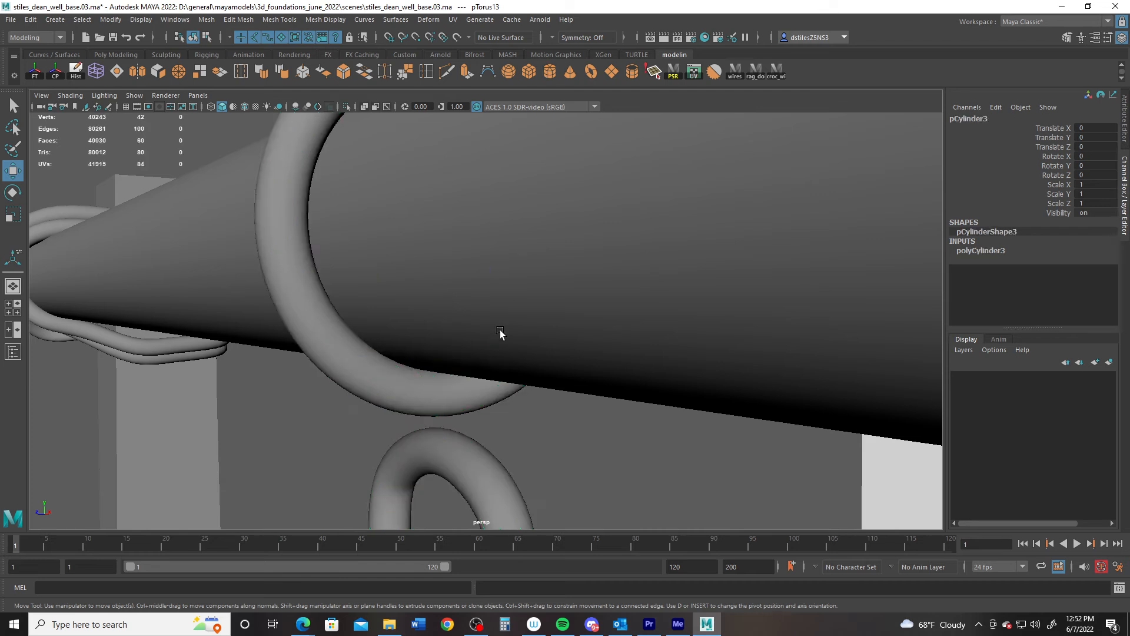
alt+right_drag(590, 419, 343, 318)
alt+right_drag(460, 384, 379, 391)
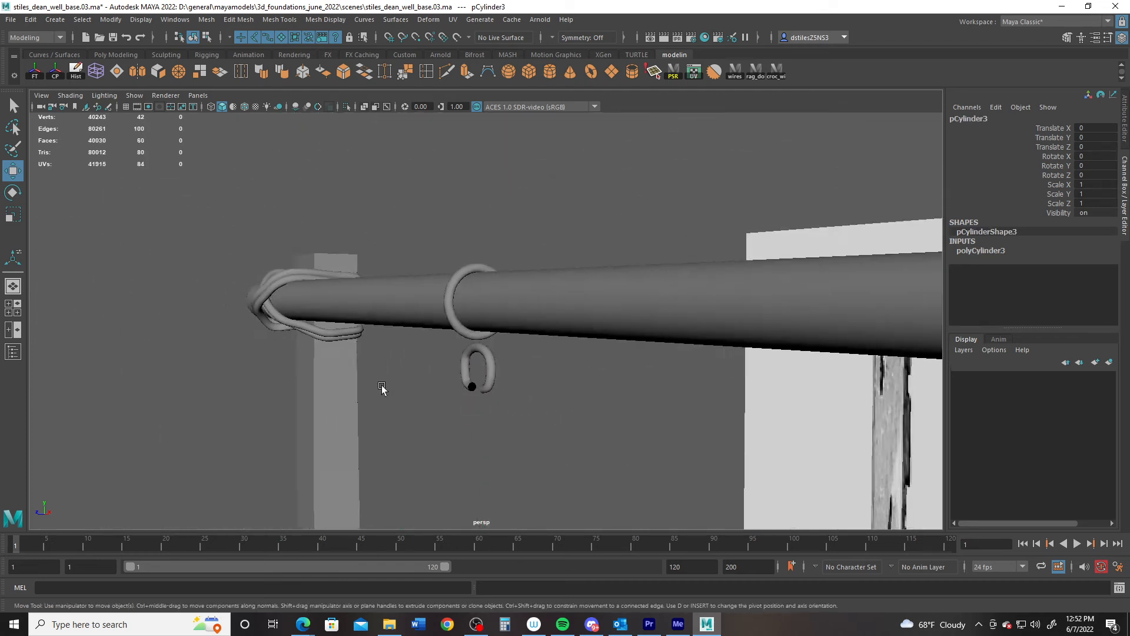
alt+drag(378, 391, 453, 429)
drag(548, 505, 551, 113)
drag(490, 221, 445, 218)
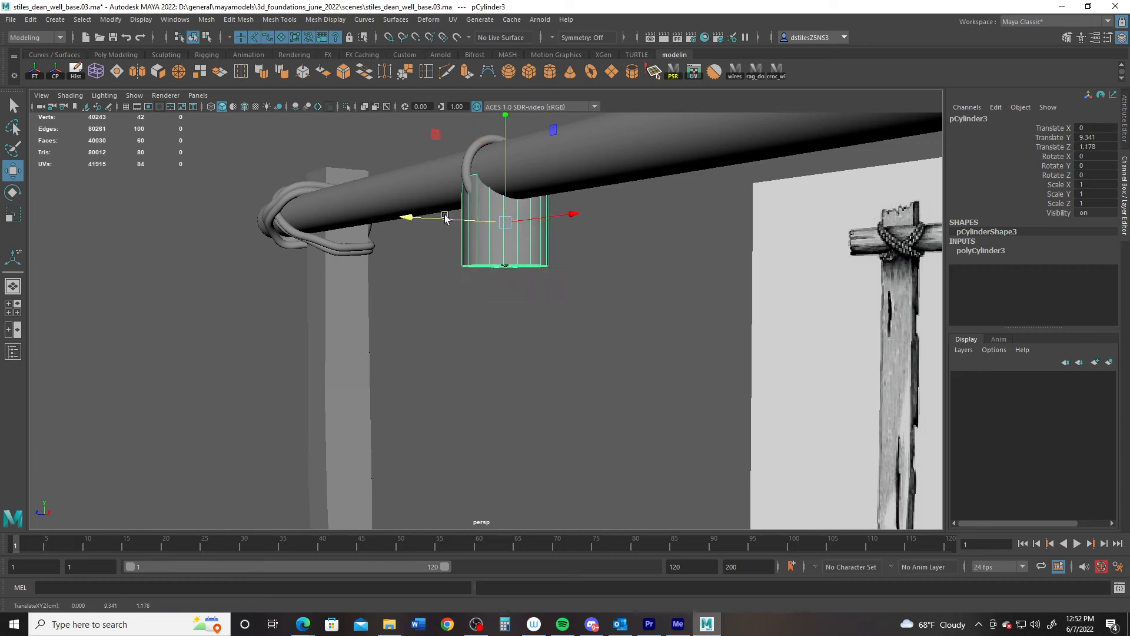
Set the new cylinder's radius to 0.1 and its axis subdivisions to 8
click(982, 252)
double_click(1086, 260)
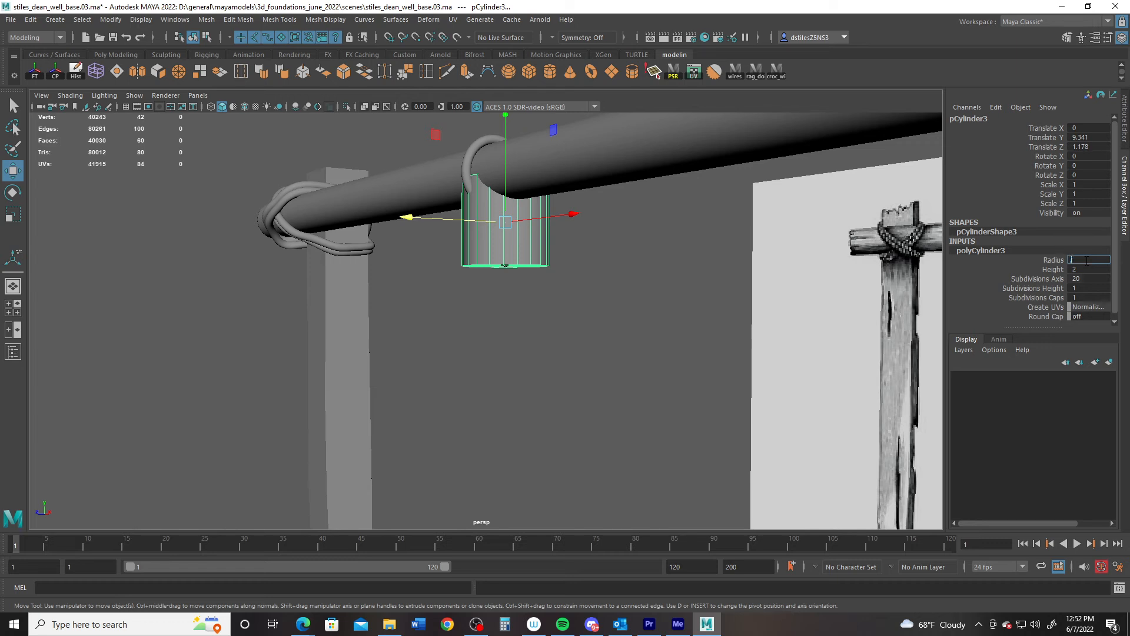
text(.1)
key(Return)
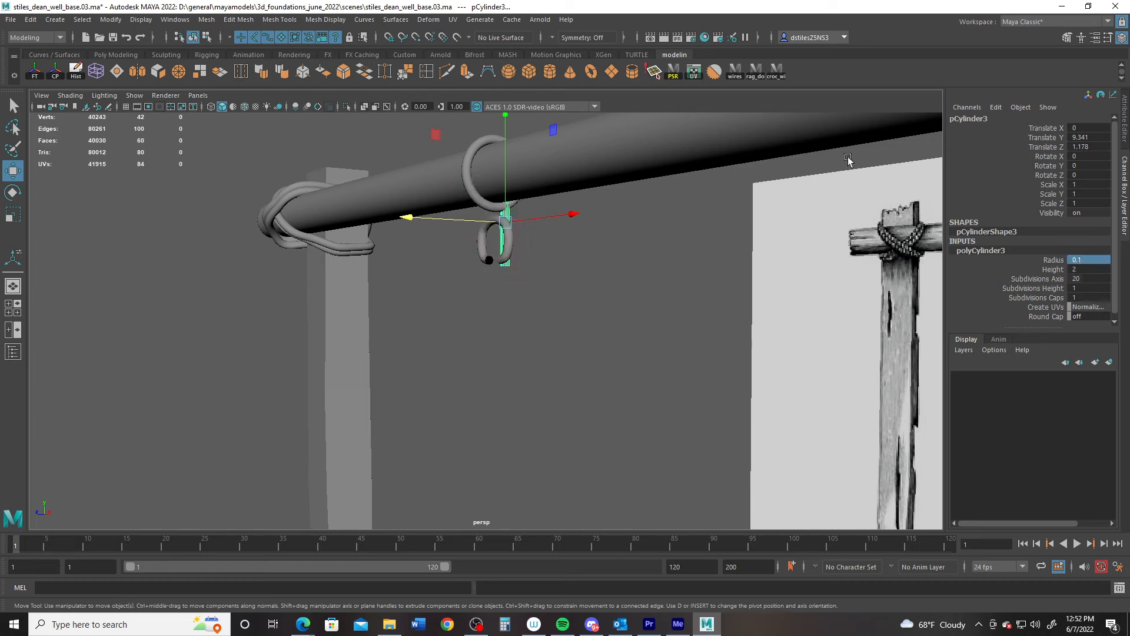
alt+right_drag(533, 286, 643, 377)
alt+middle_drag(642, 377, 656, 441)
alt+right_drag(656, 441, 687, 403)
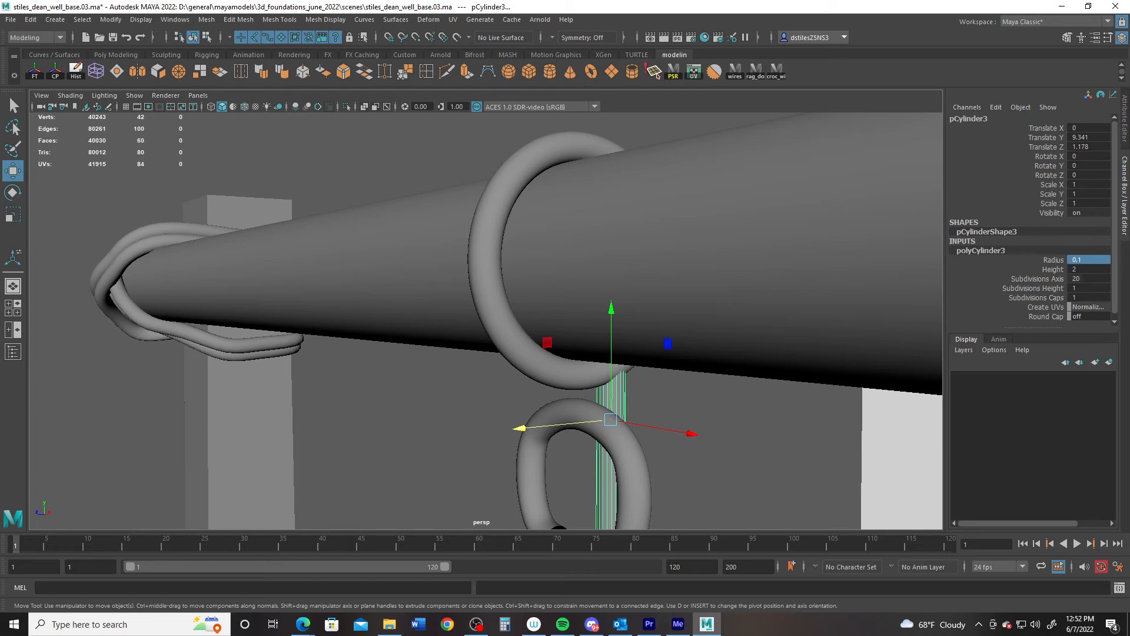
double_click(1086, 279)
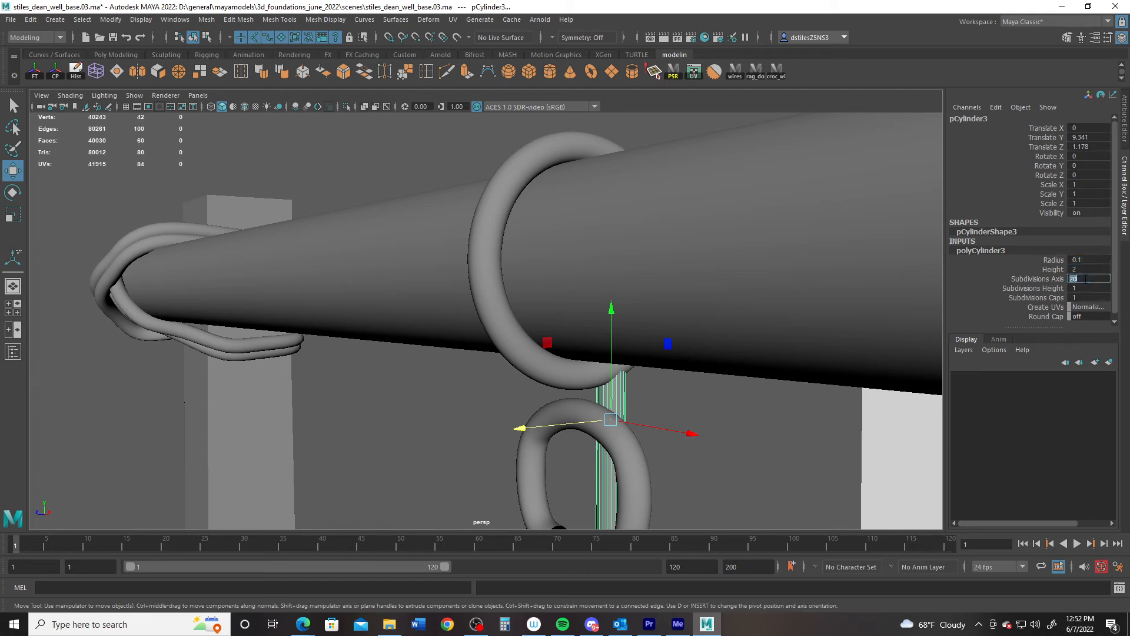
key(Return)
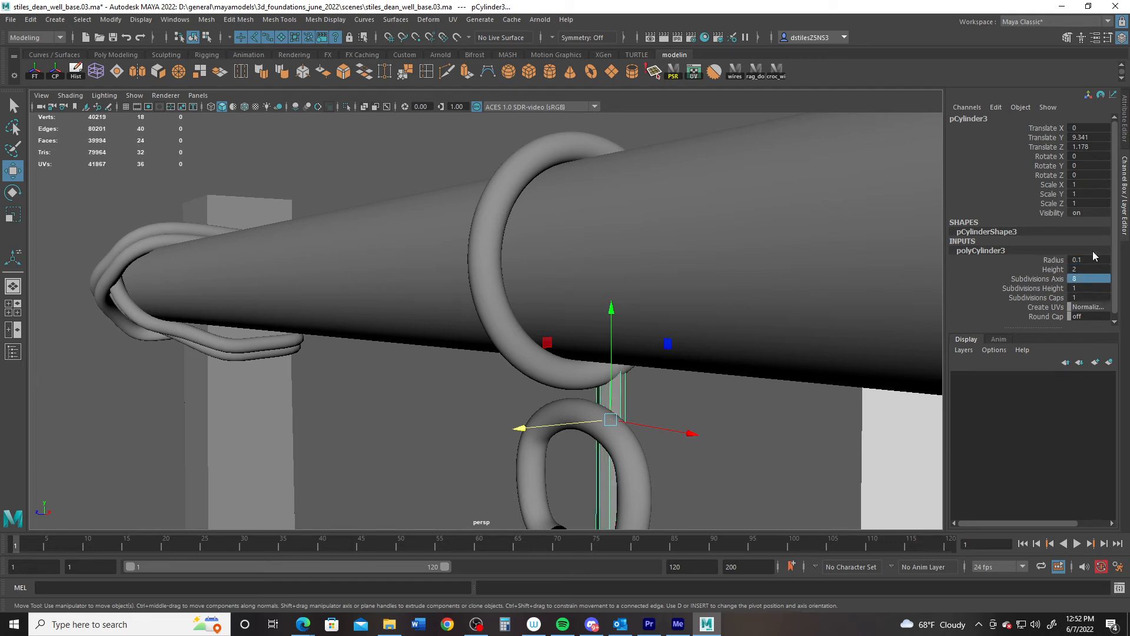
Show wireframe on shaded and snap the cylinder along Z to the link's centre vertices, at Translate Z 1.461
drag(518, 429, 530, 378)
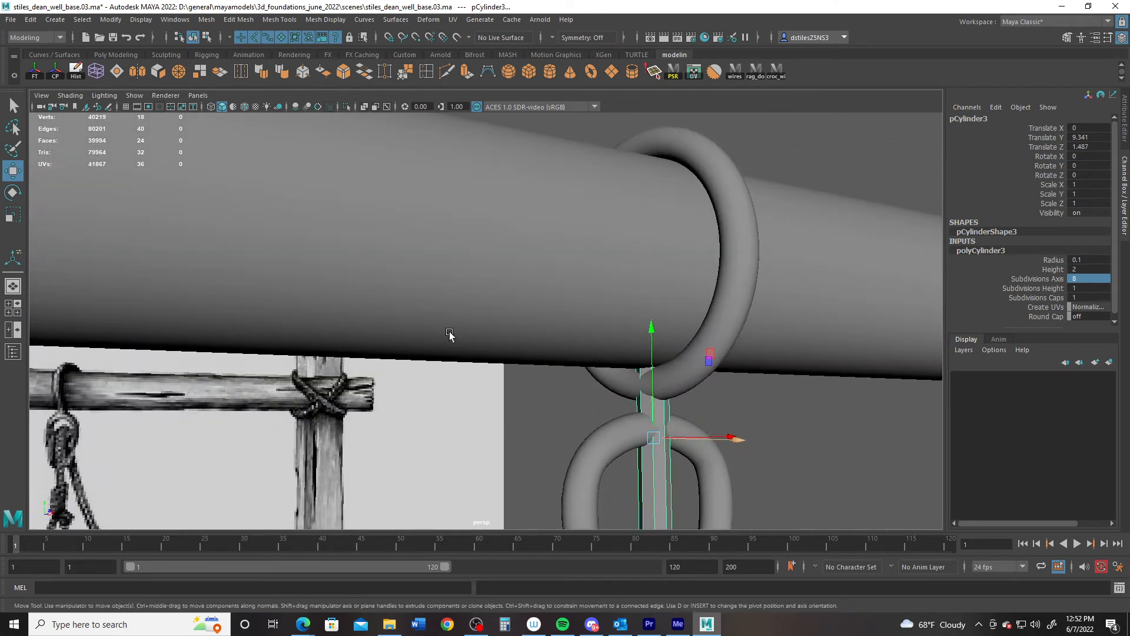
alt+drag(449, 335, 494, 439)
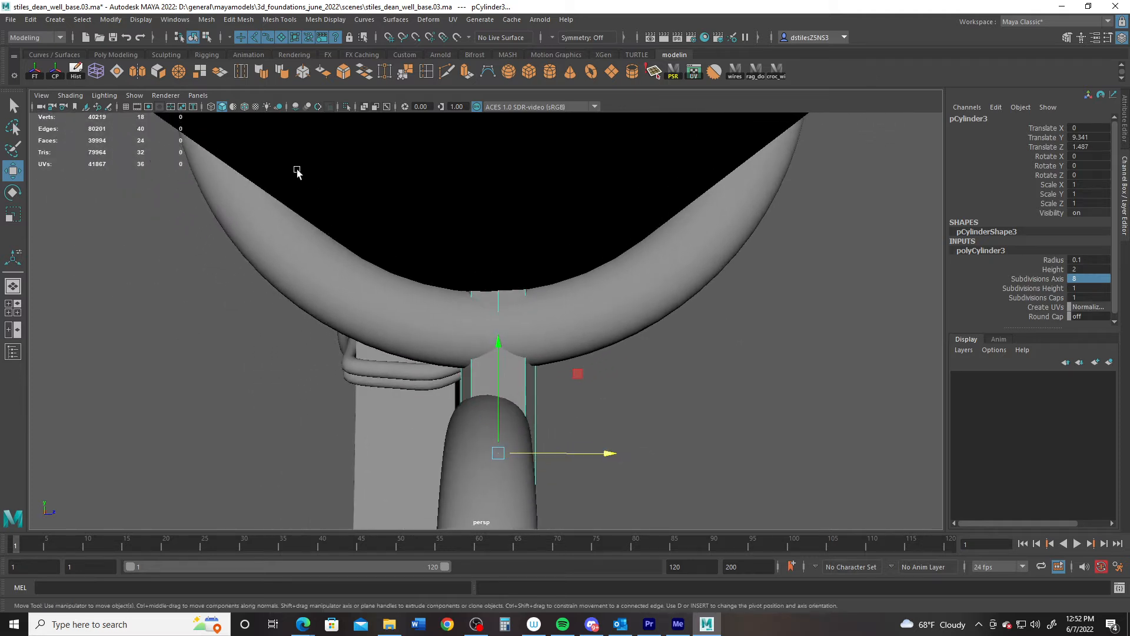
click(245, 108)
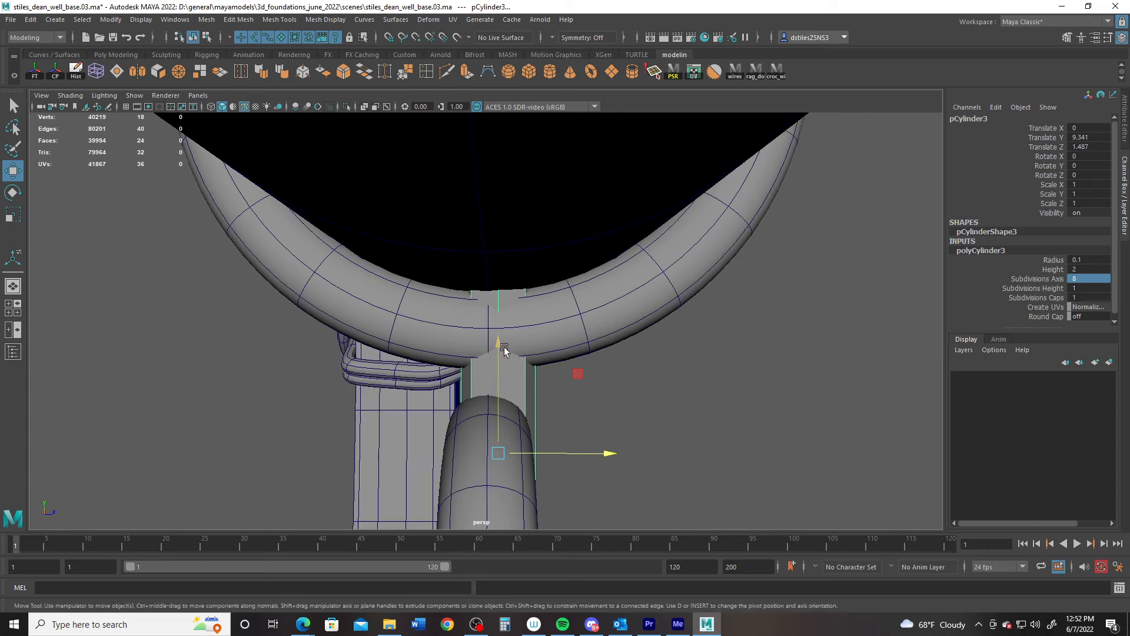
alt+drag(558, 469, 563, 474)
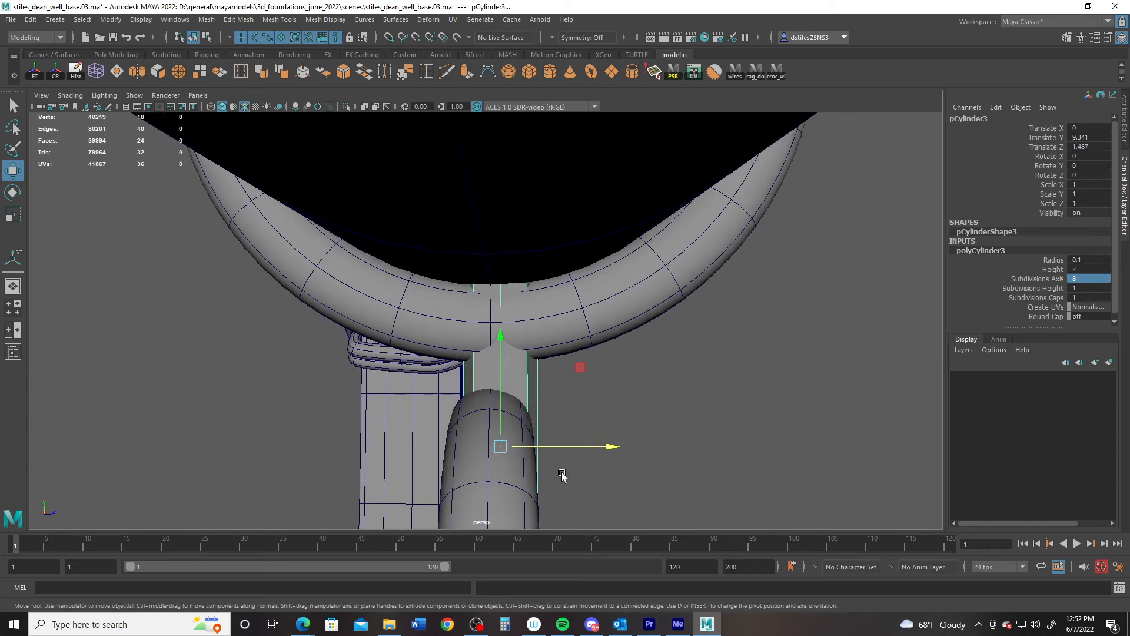
key(v)
drag(612, 447, 489, 423)
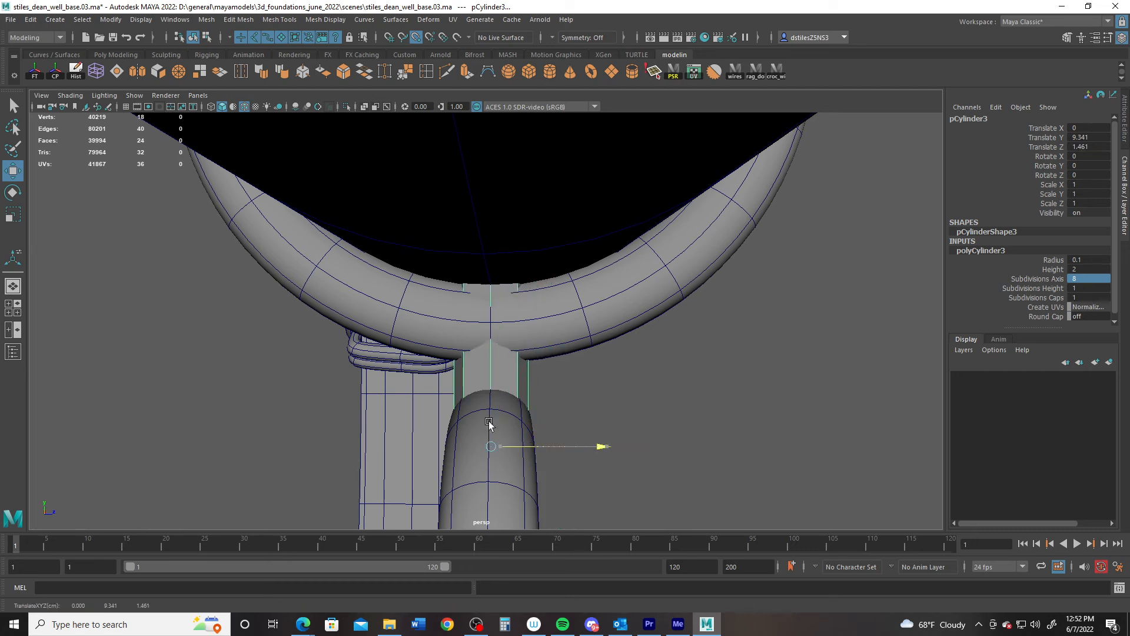
alt+drag(538, 395, 394, 362)
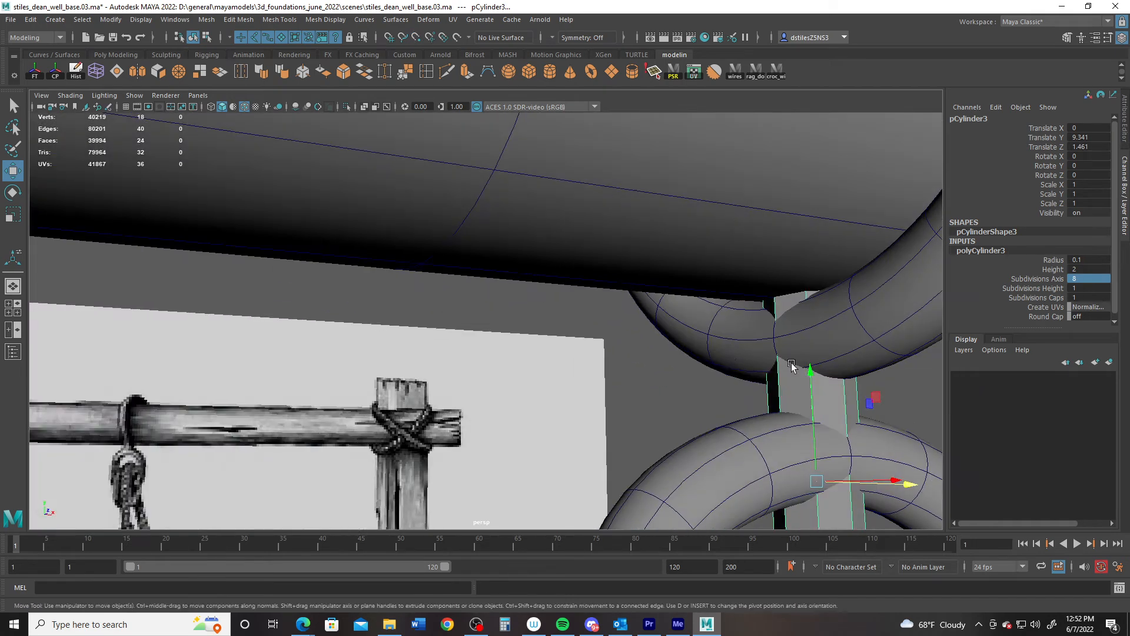
alt+middle_drag(789, 360, 535, 375)
alt+drag(537, 378, 463, 358)
alt+right_drag(464, 356, 521, 402)
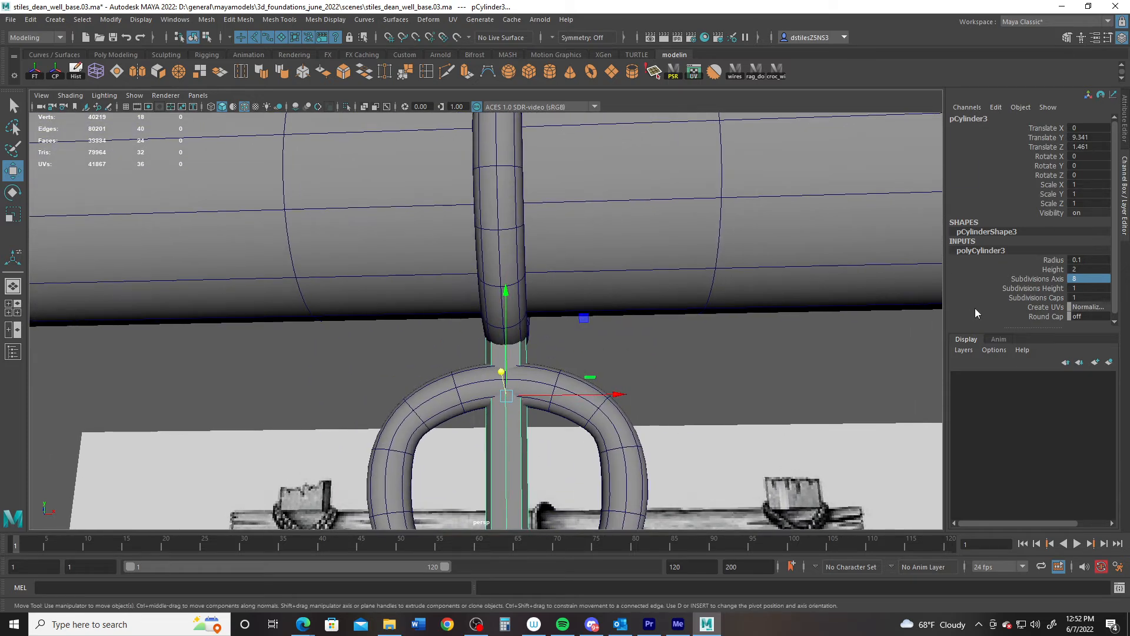
Set the cylinder's height to 0.2 and raise it to about Translate Y 9.535, between the beam ring and link
double_click(1098, 270)
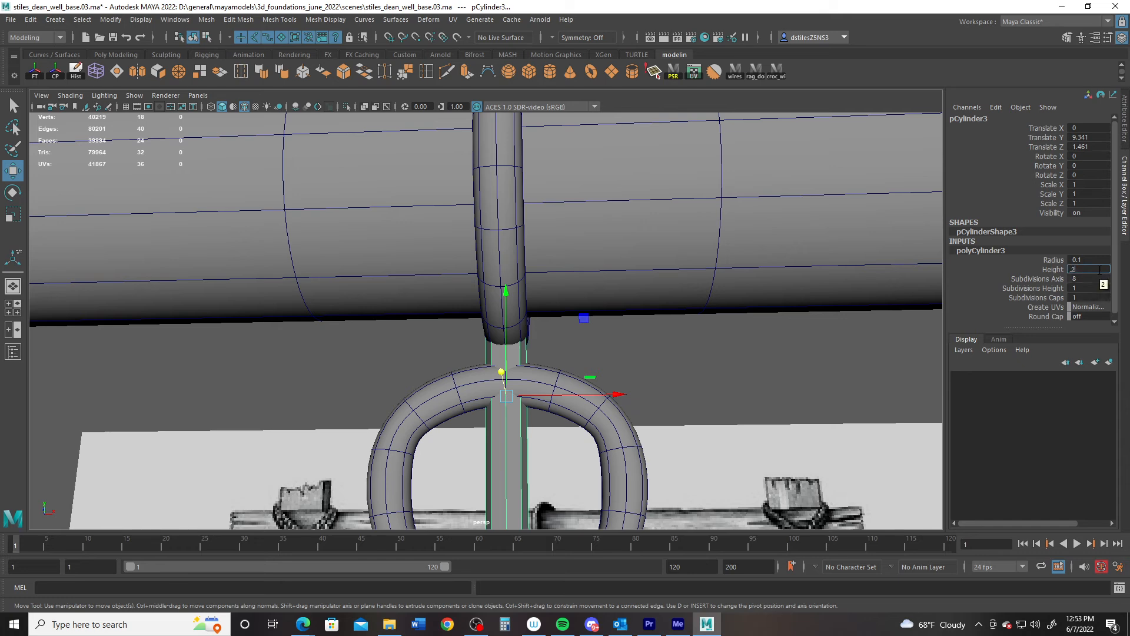
text(.2)
key(Return)
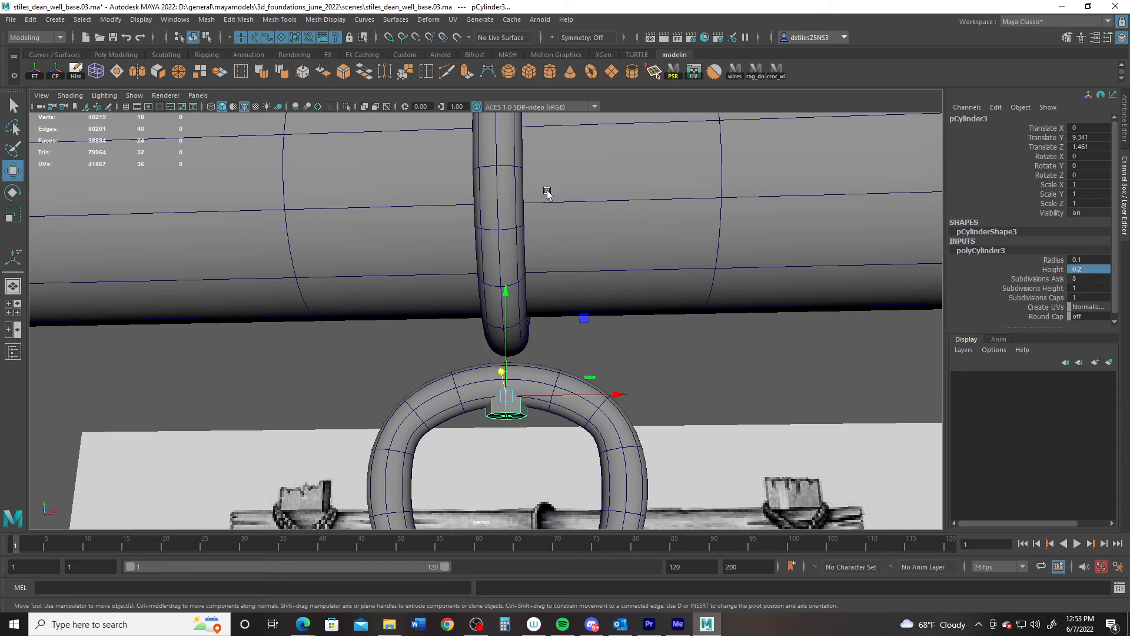
drag(505, 287, 577, 323)
alt+right_drag(577, 324, 825, 342)
drag(403, 281, 1116, 281)
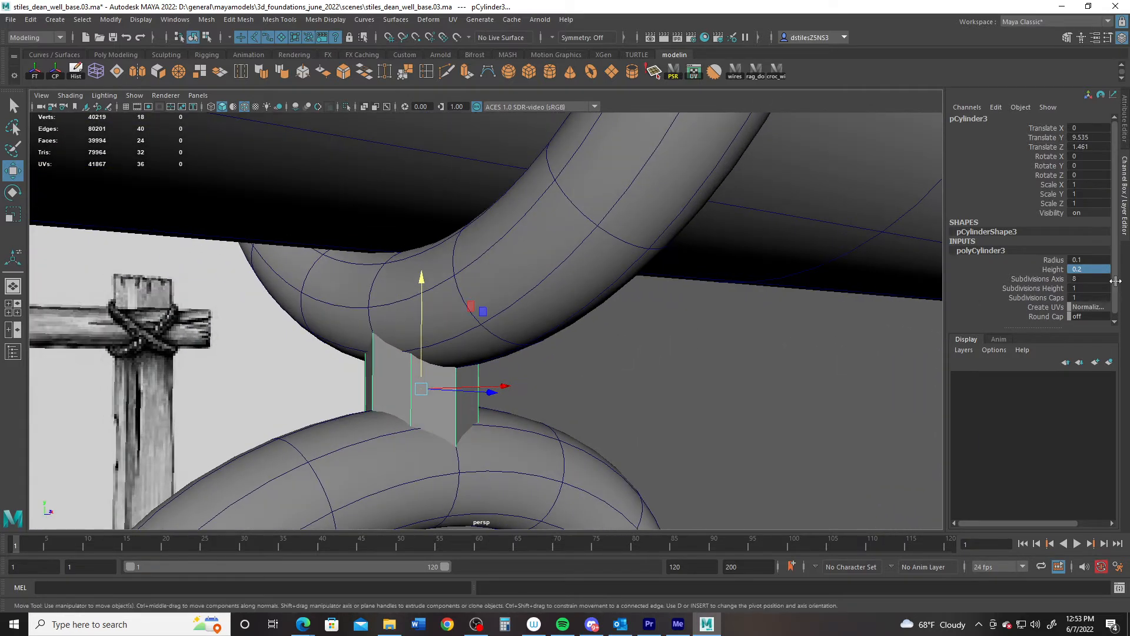
Set the cylinder's cap subdivisions to 0 and delete its top and bottom cap faces
double_click(1079, 296)
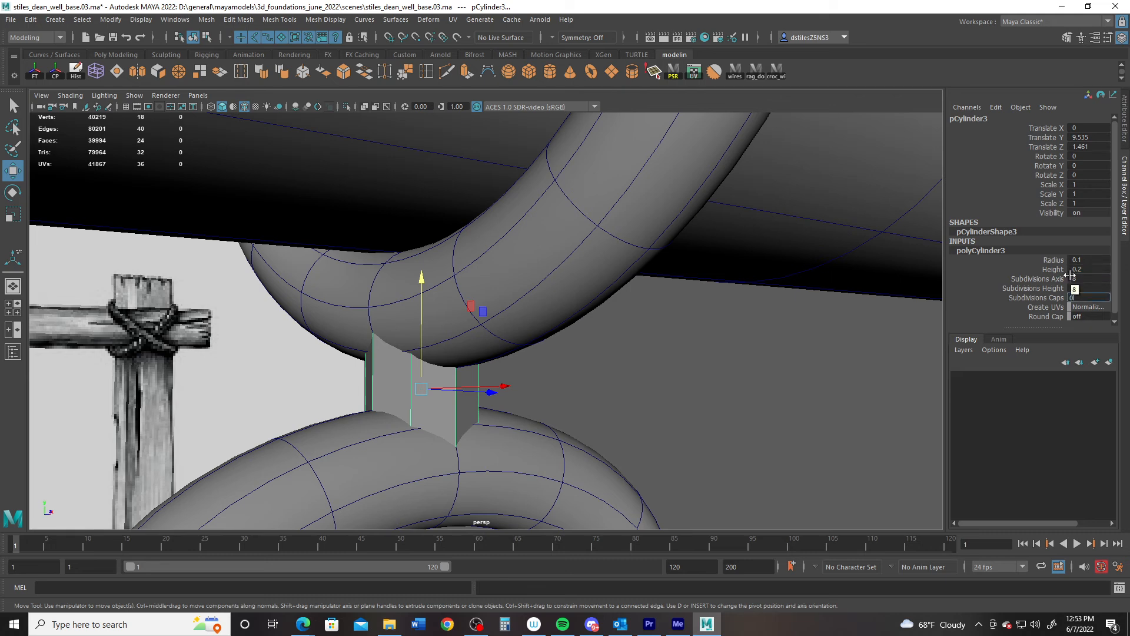
text(0)
key(Return)
mouse_move(365, 332)
alt+mouse_down()
mouse_move(378, 265)
mouse_move(425, 321)
mouse_move(387, 333)
alt+mouse_up()
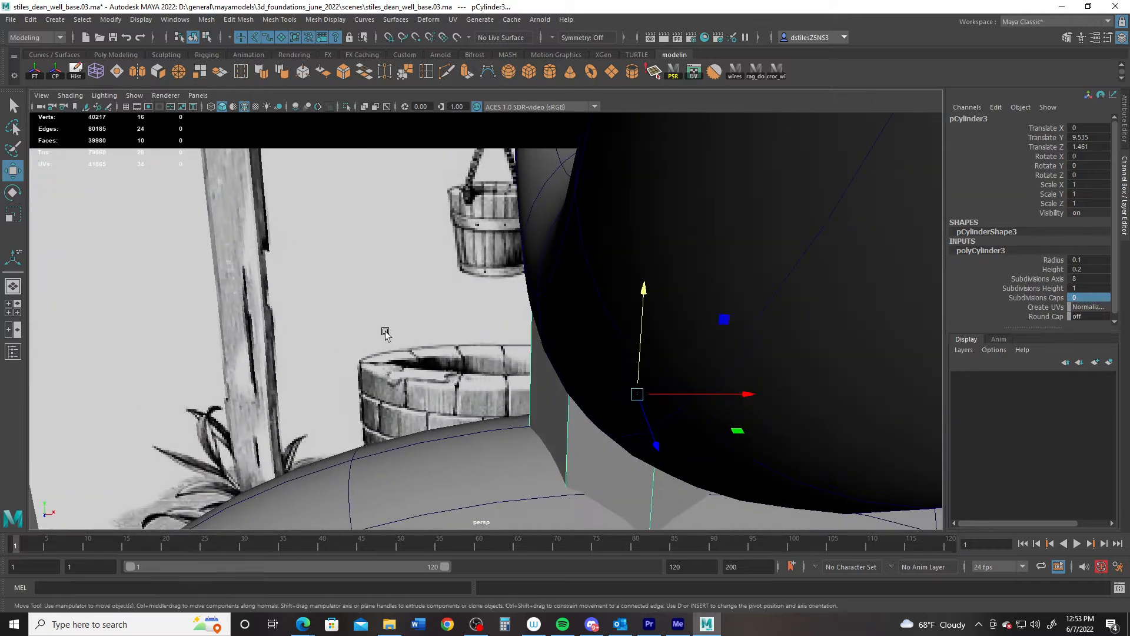
alt+middle_drag(386, 333, 363, 323)
alt+right_drag(363, 323, 463, 352)
click(467, 357)
key(Delete)
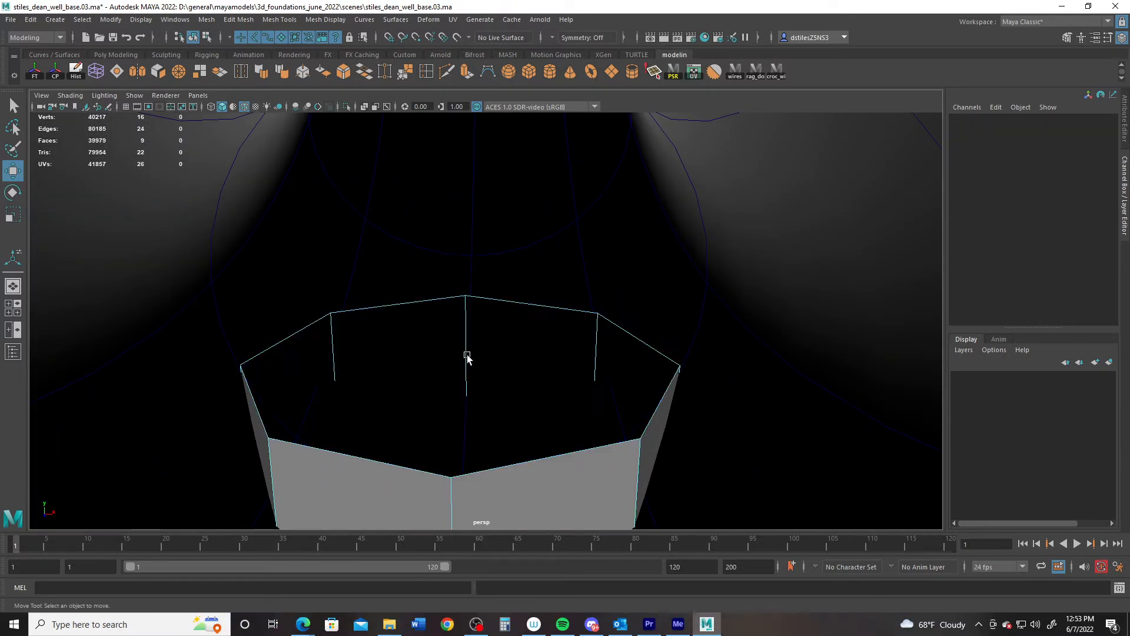
alt+drag(346, 349, 476, 331)
click(520, 349)
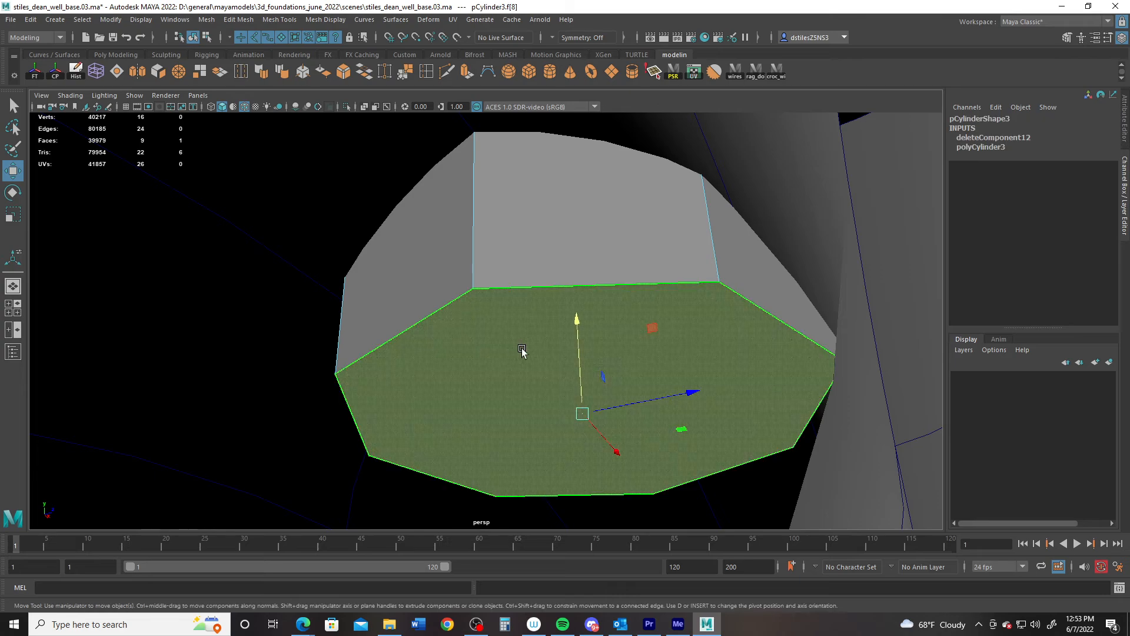
key(Delete)
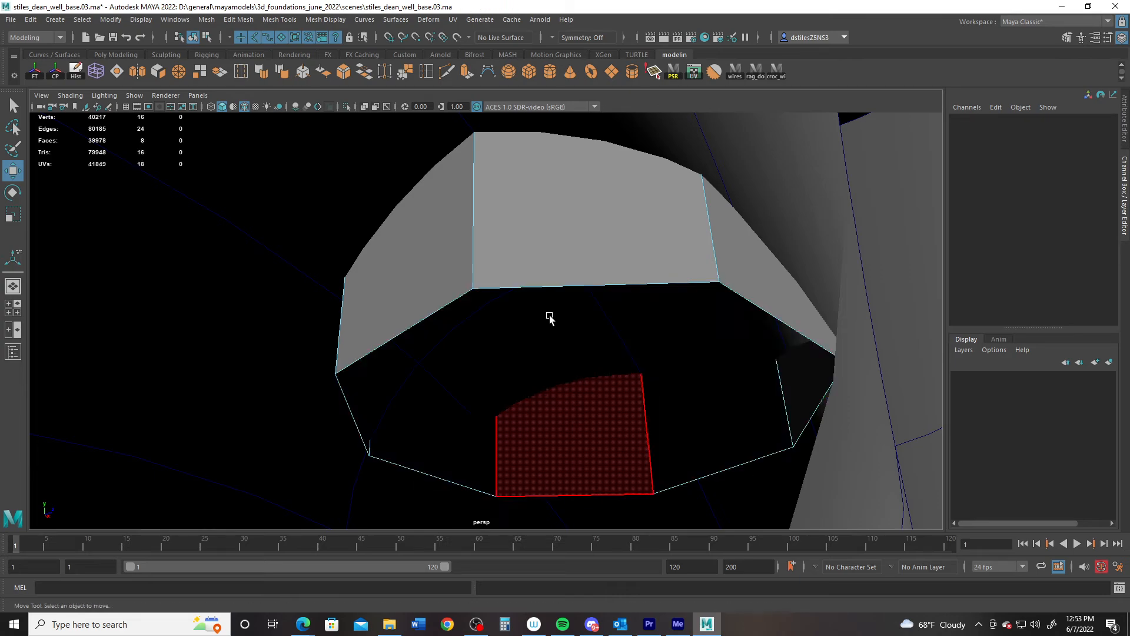
Join the ring-and-link rope mesh and the open cylinder into one mesh with a Boolean Union
alt+drag(629, 389, 527, 338)
alt+right_drag(528, 338, 418, 318)
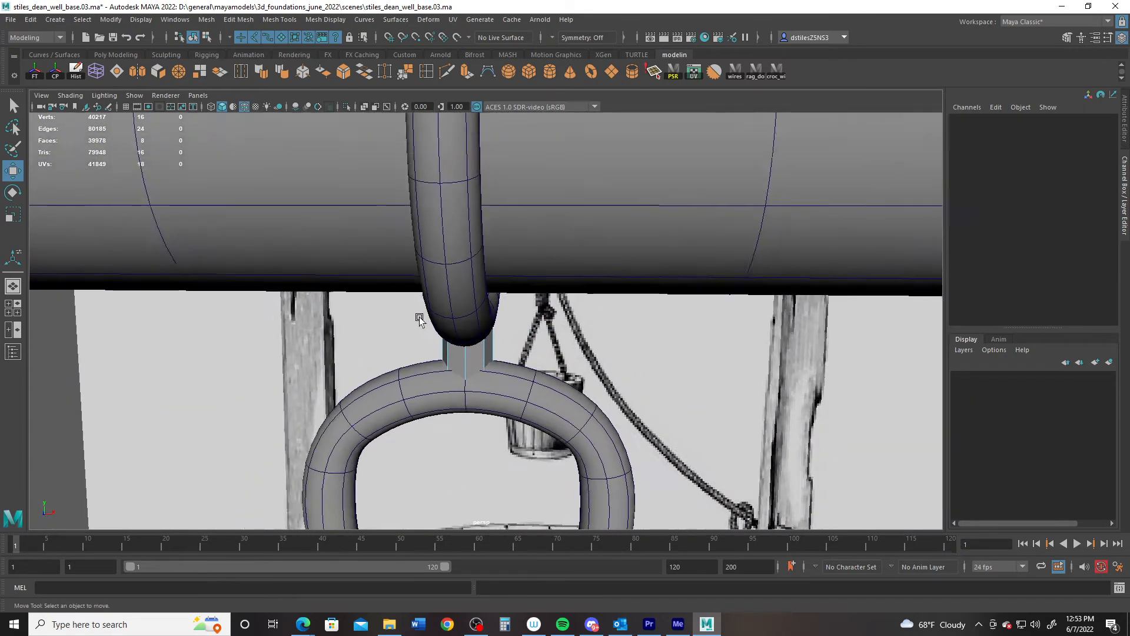
alt+drag(418, 317, 564, 346)
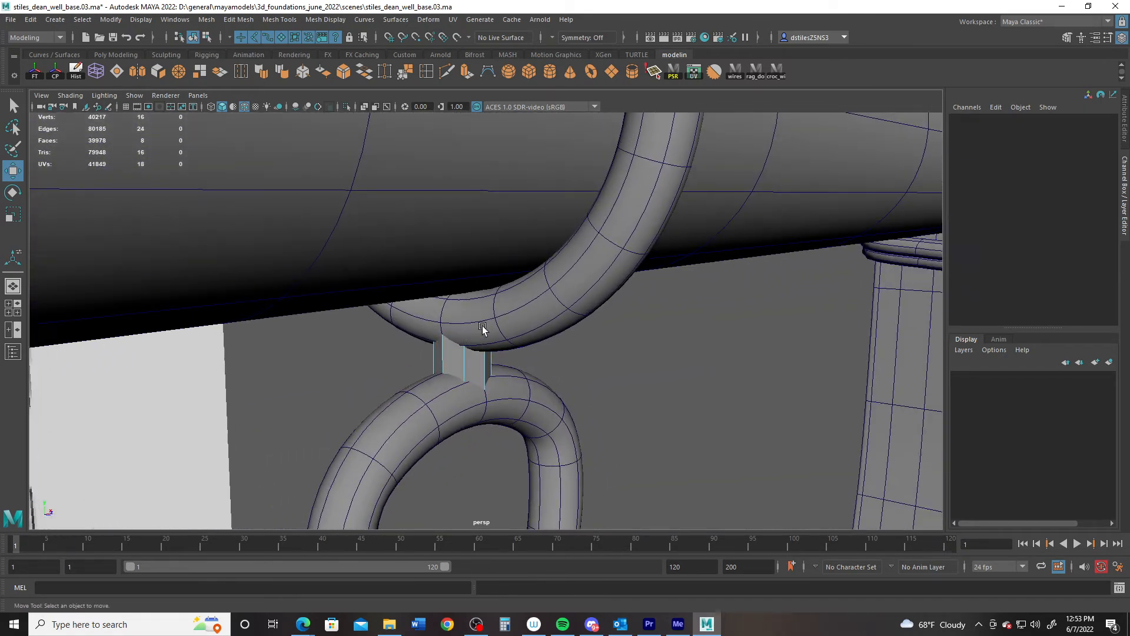
right_drag(494, 322, 565, 246)
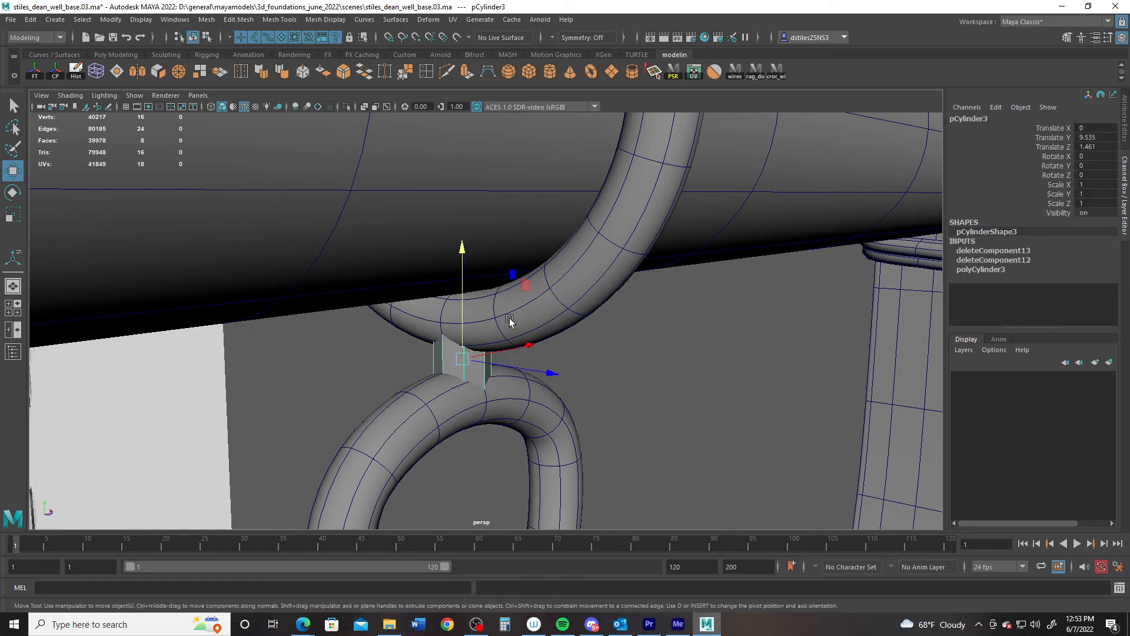
click(508, 327)
click(468, 355)
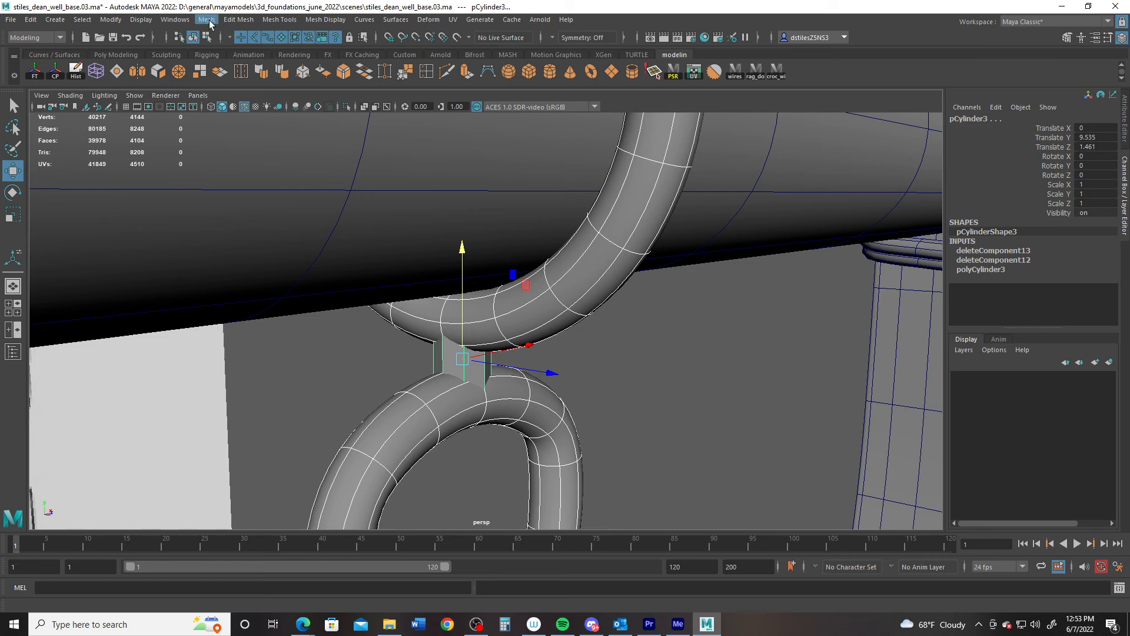
click(207, 20)
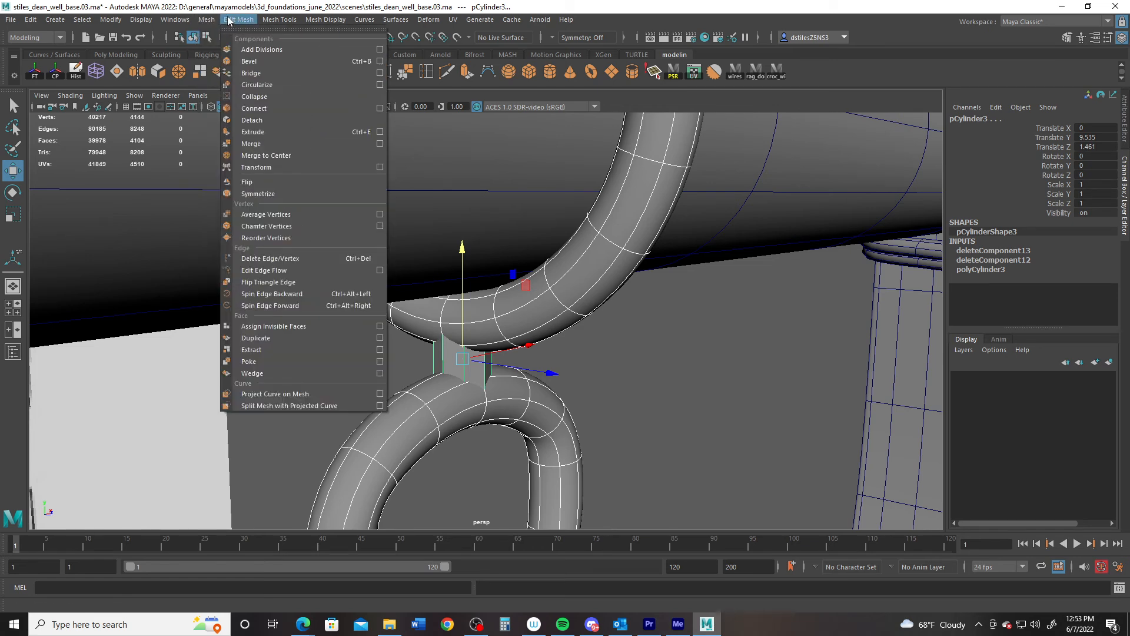
click(228, 21)
click(207, 20)
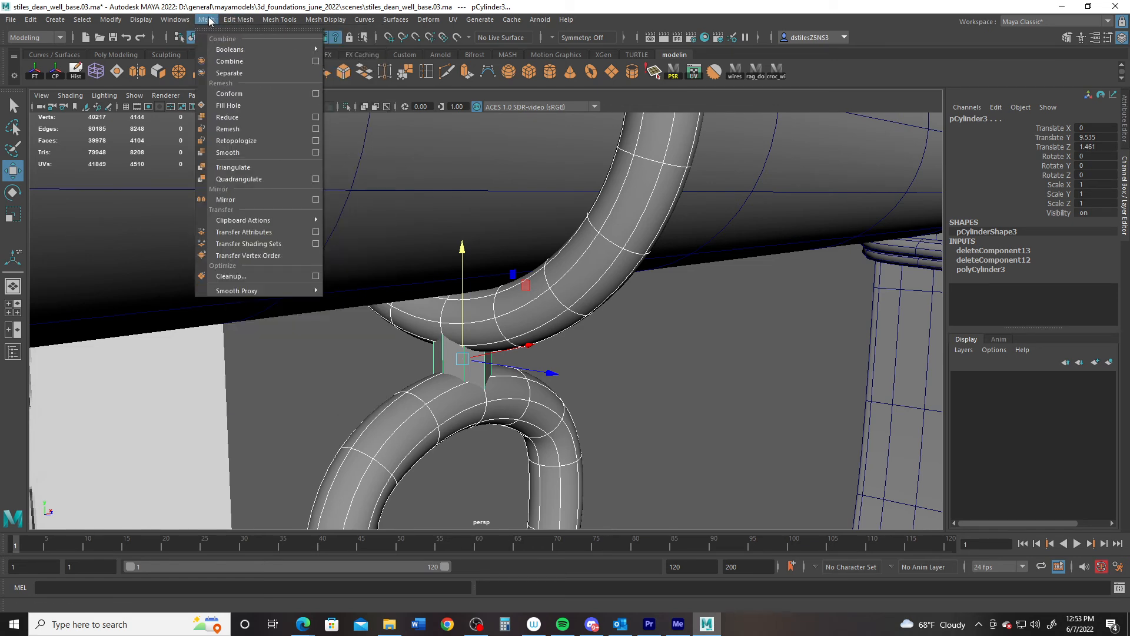
mouse_move(227, 52)
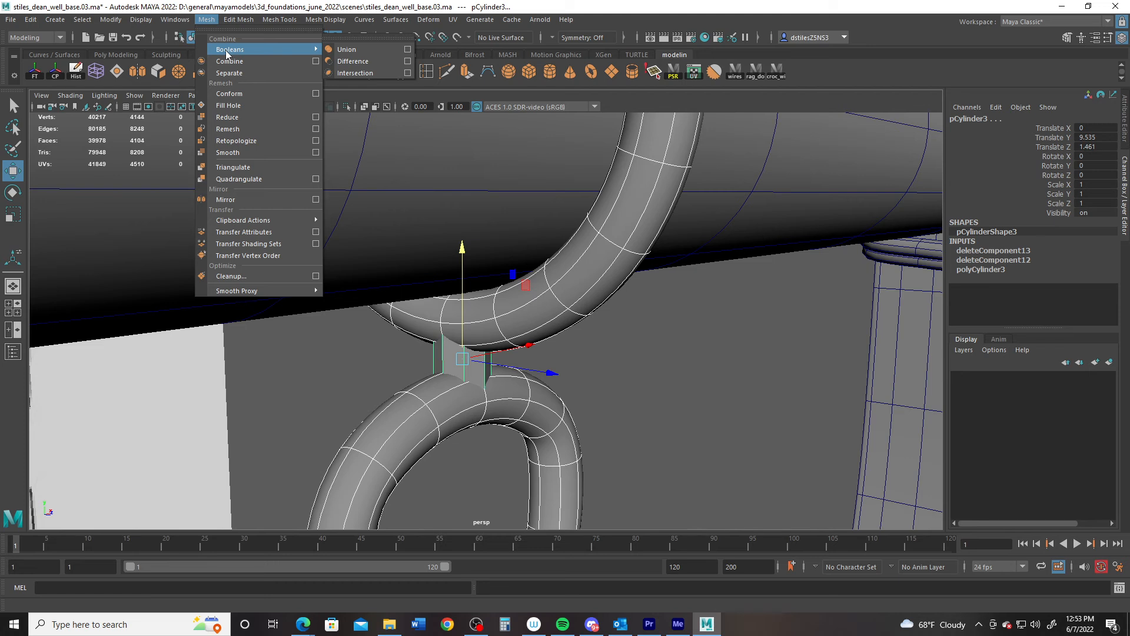
click(346, 50)
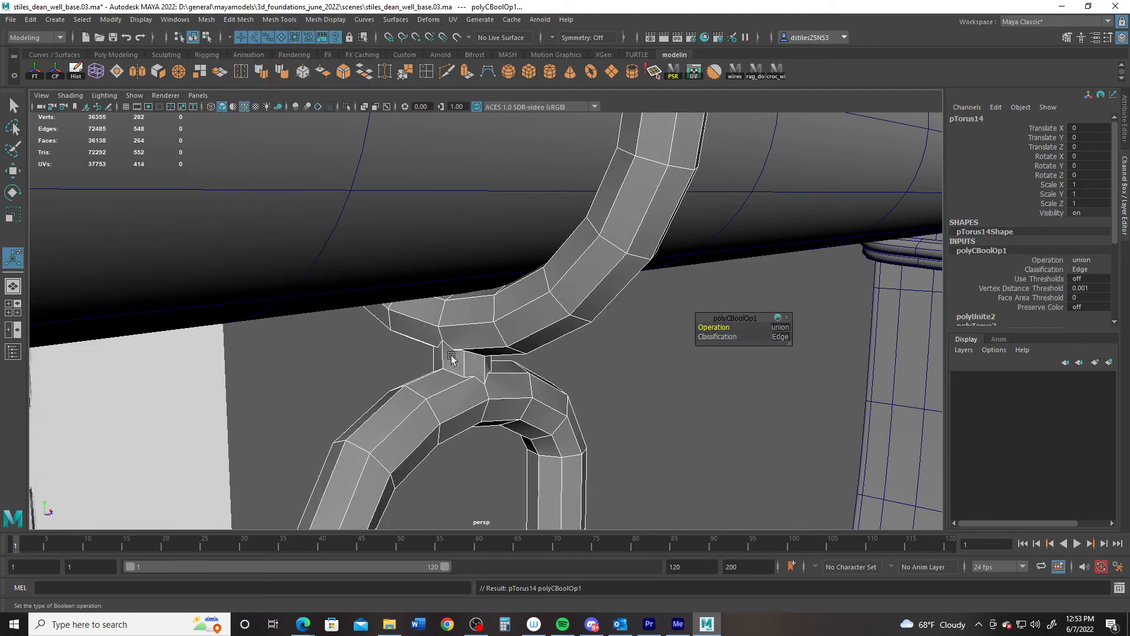
Show the joined rope in smooth preview and examine the blend between ring, connector and link from both sides
alt+right_drag(420, 347, 555, 424)
alt+drag(555, 423, 517, 391)
right_drag(472, 299, 605, 259)
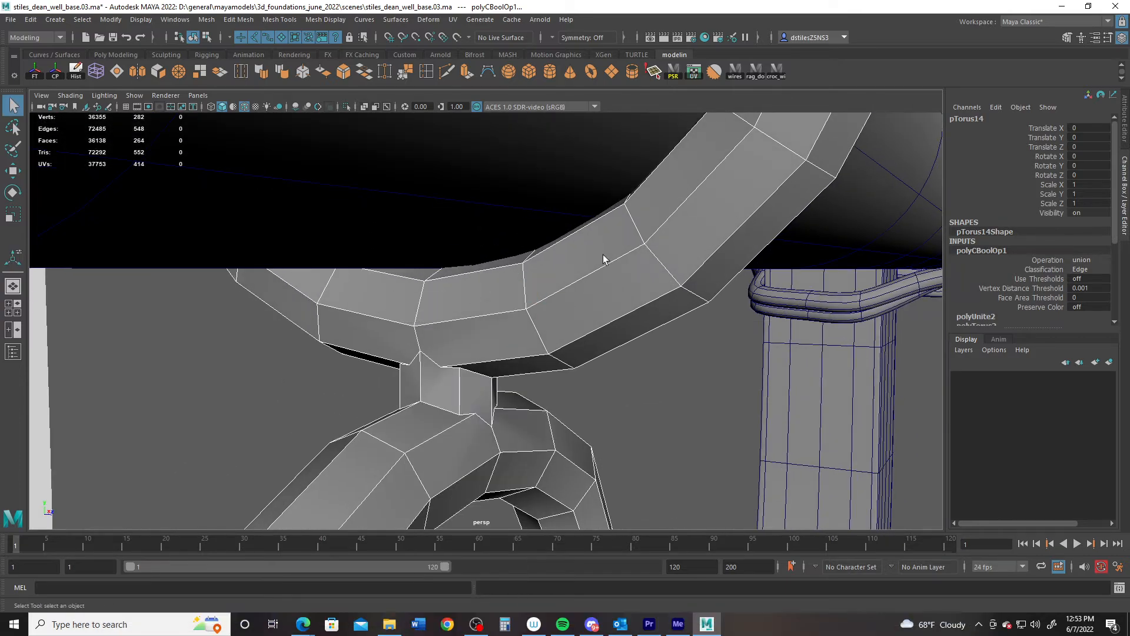
key(3)
click(607, 394)
alt+drag(605, 395, 557, 418)
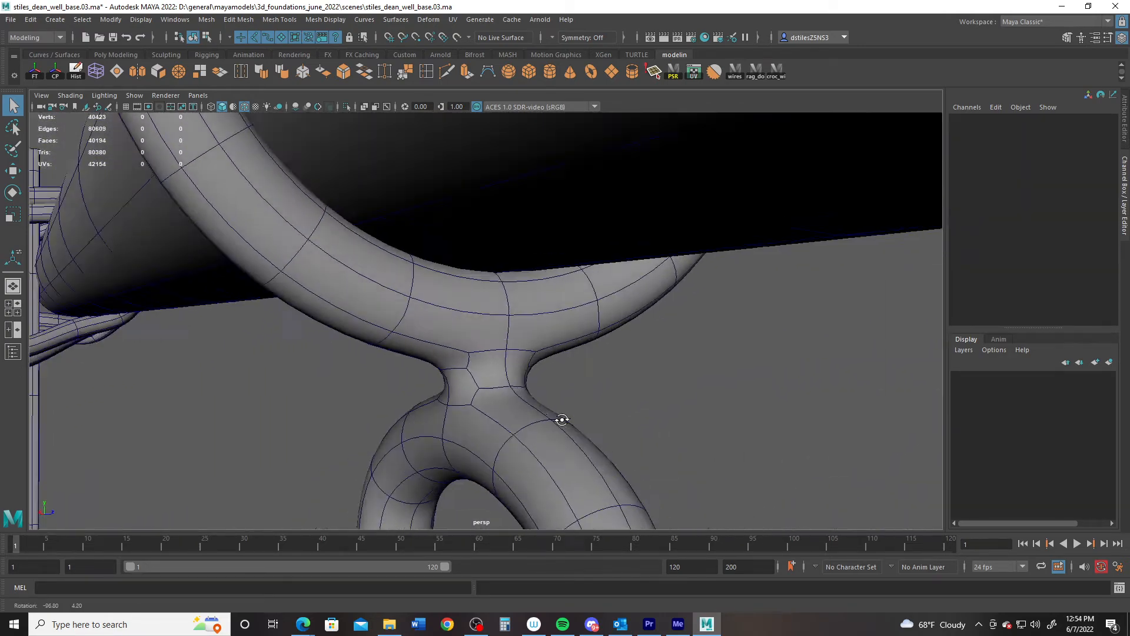
alt+right_drag(557, 419, 479, 391)
alt+drag(479, 391, 530, 377)
alt+right_drag(530, 377, 477, 354)
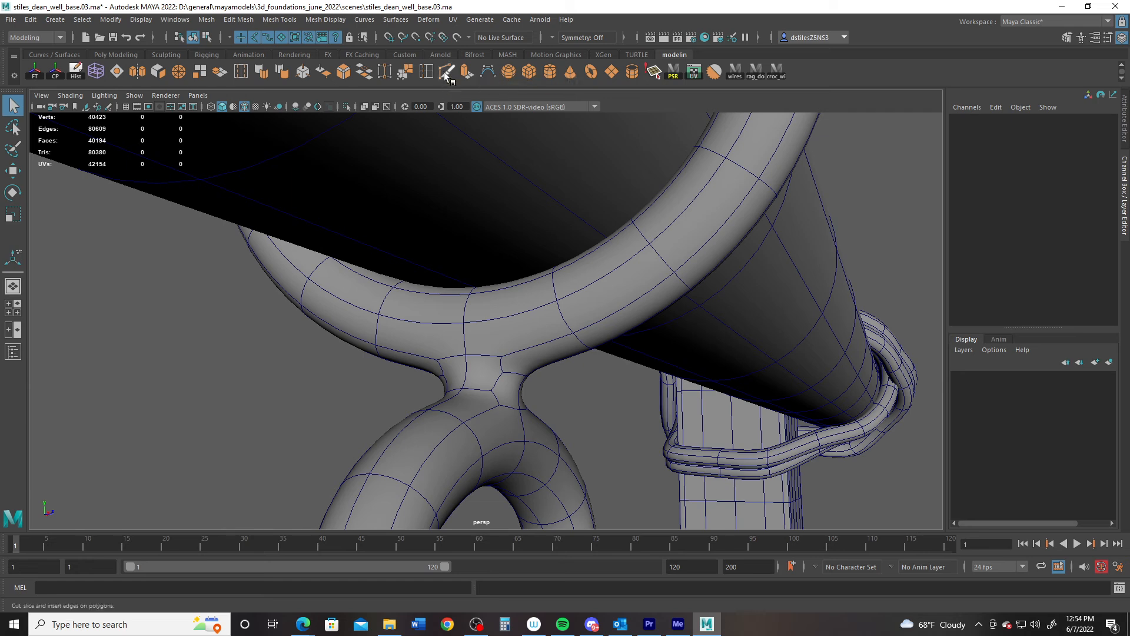
Start the Multi-Cut tool on the joined rope mesh and turn off its smooth preview
click(446, 76)
alt+right_drag(431, 295, 555, 355)
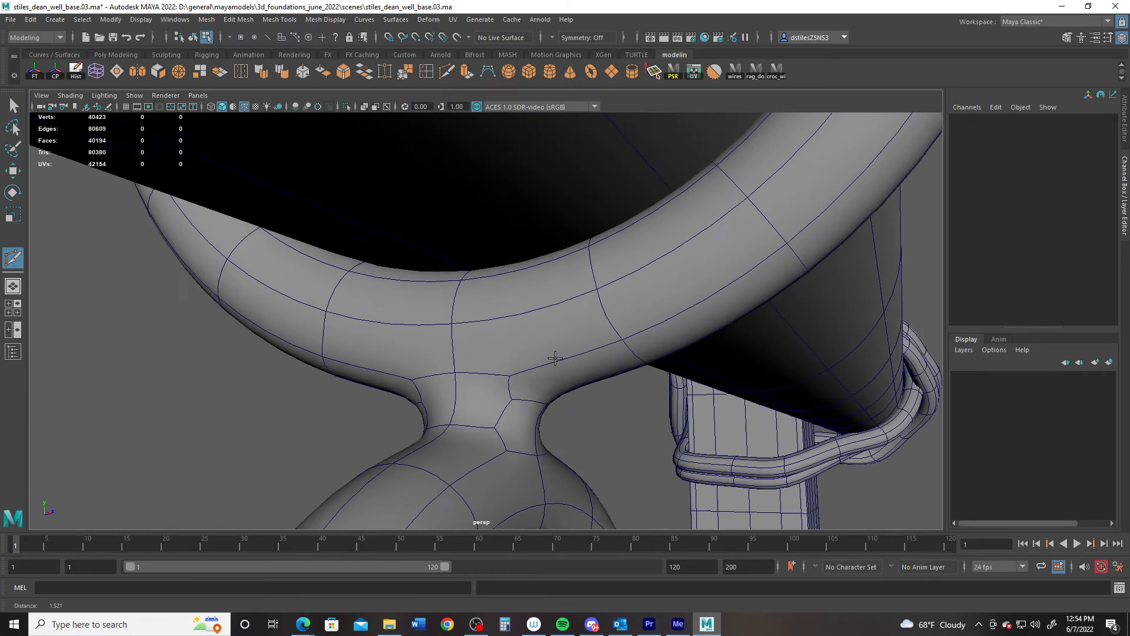
alt+middle_drag(450, 402, 449, 262)
alt+drag(449, 262, 464, 291)
alt+right_drag(464, 291, 483, 308)
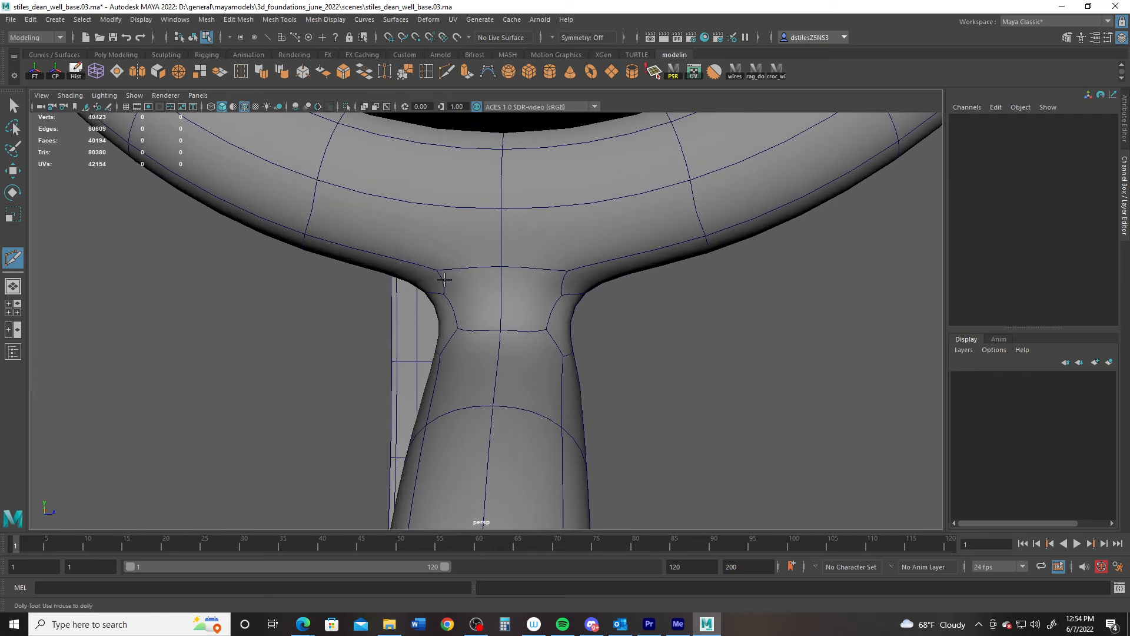
click(483, 295)
key(y)
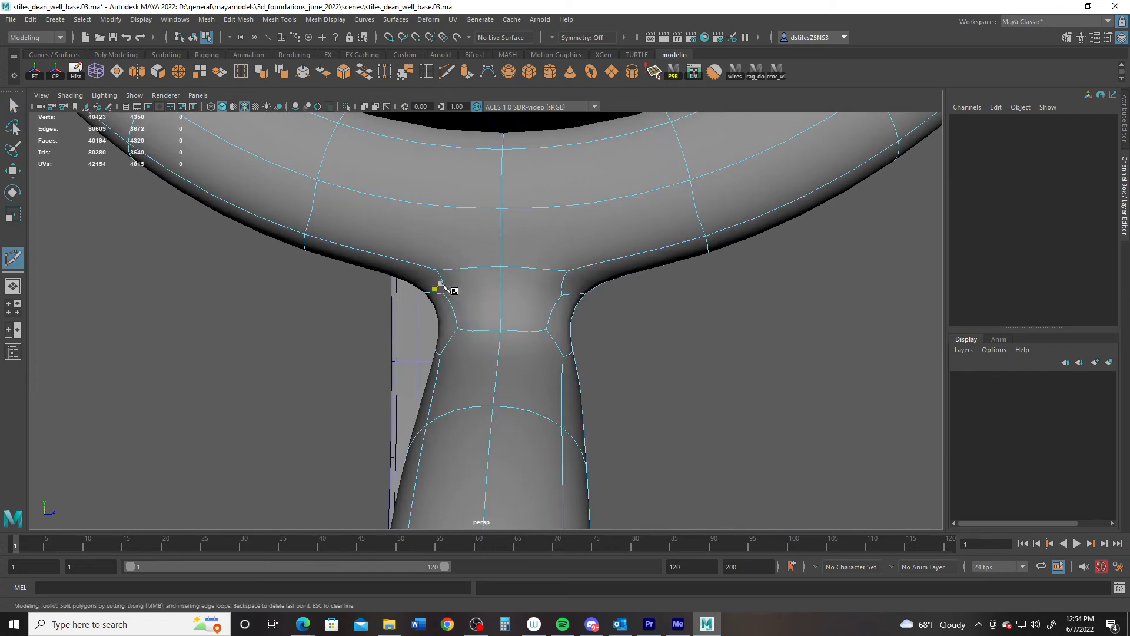
key(1)
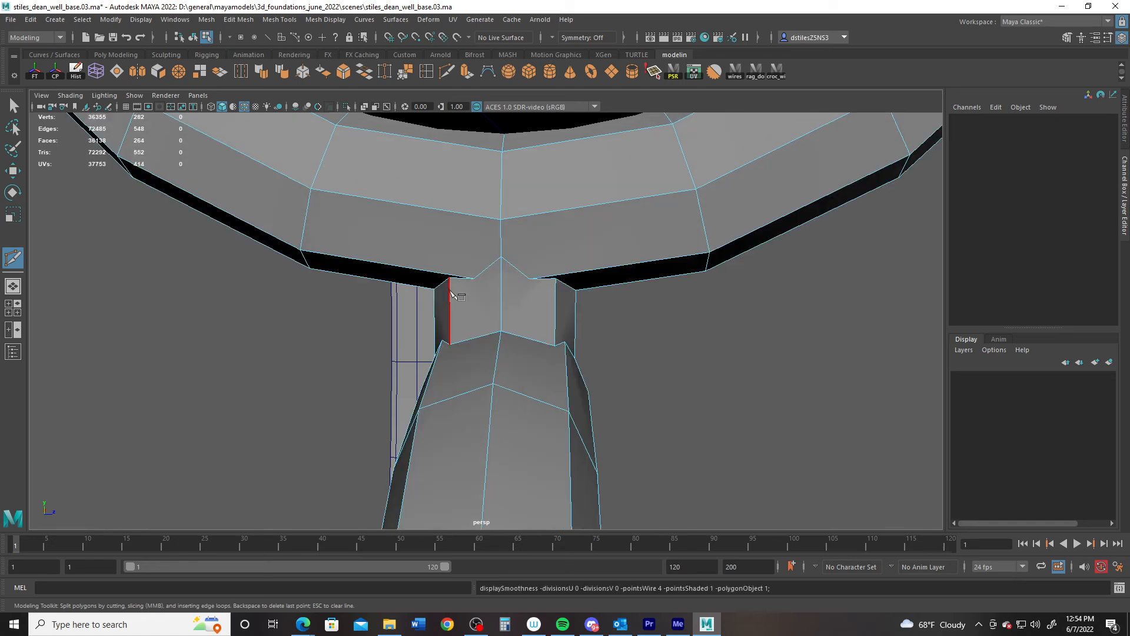
Examine the unsmoothed edges and vertices where the short connector meets the ring and the link
alt+drag(450, 290, 463, 267)
click(444, 282)
alt+right_drag(454, 293, 475, 286)
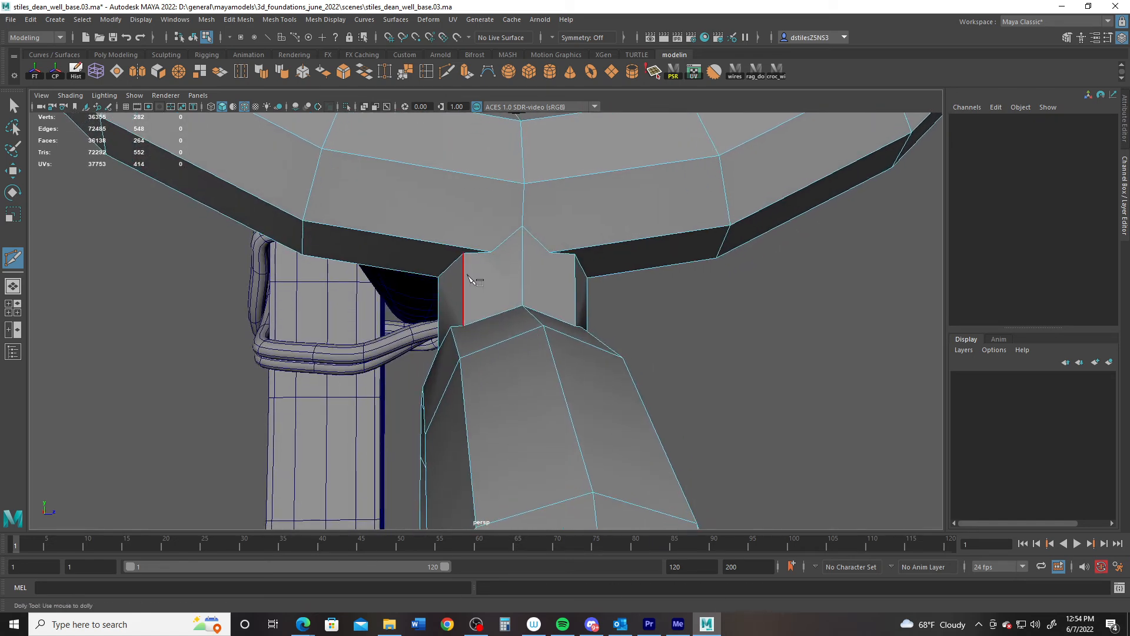
alt+drag(492, 291, 531, 308)
alt+right_drag(531, 308, 537, 319)
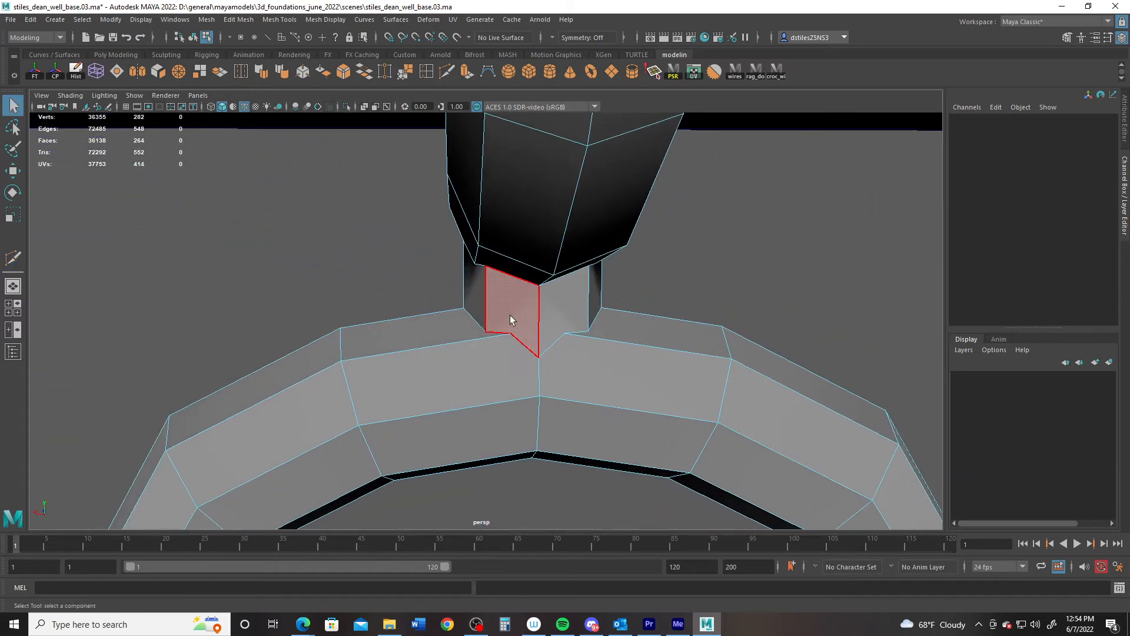
alt+middle_drag(510, 316, 472, 296)
alt+drag(416, 313, 456, 303)
alt+right_drag(456, 304, 459, 298)
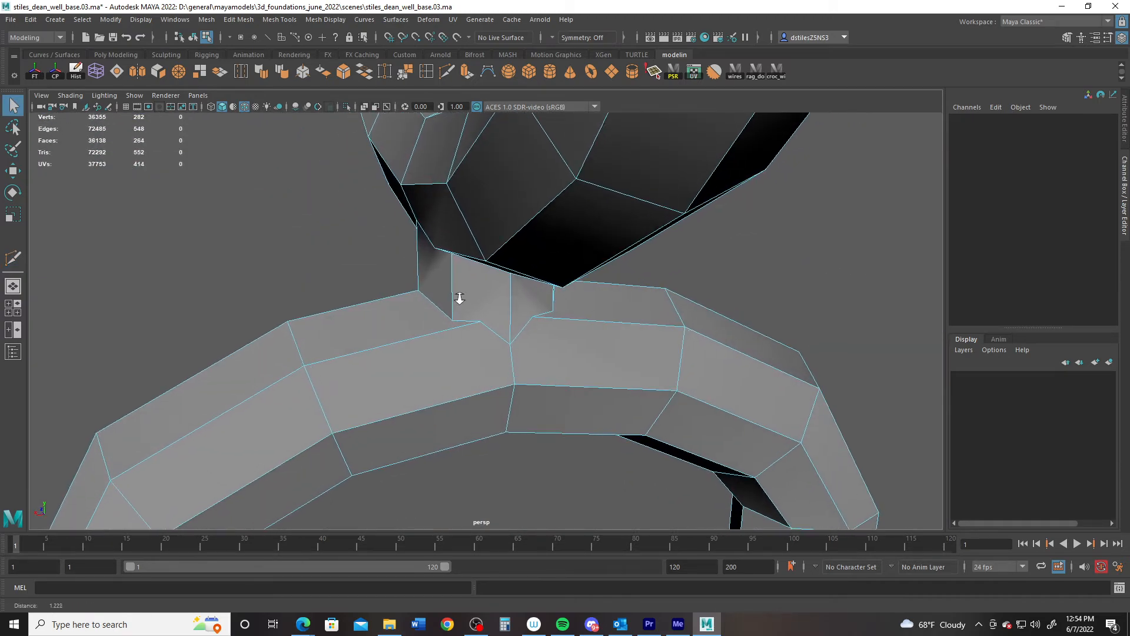
alt+drag(460, 298, 454, 298)
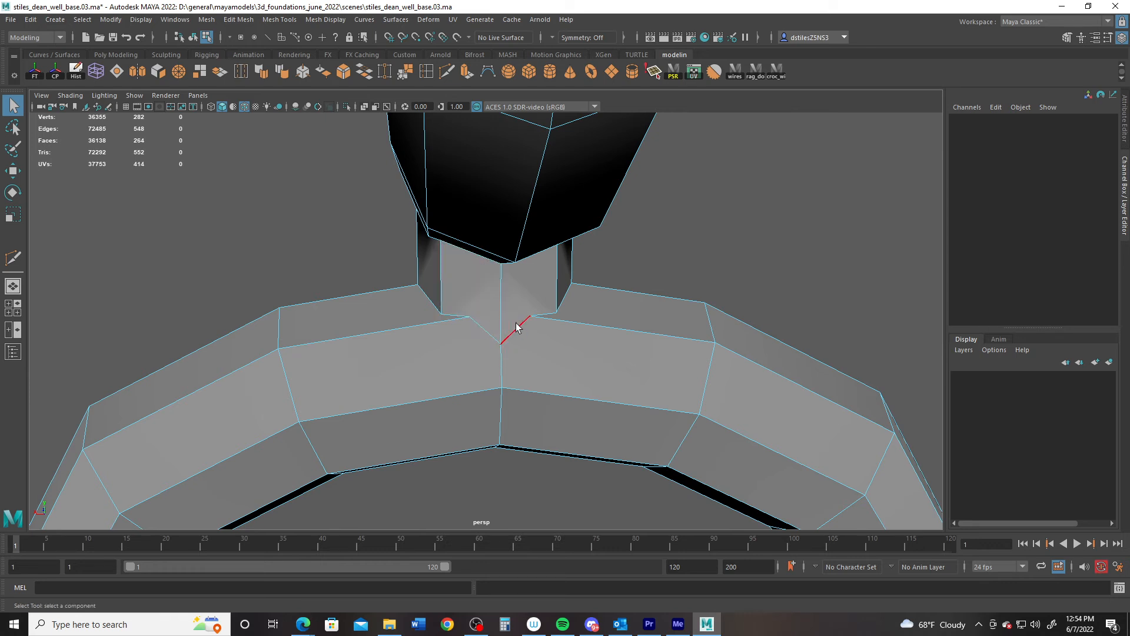
Merge the pair of vertices flanking the connector's centre edge where it meets the link, on both opposite sides
right_drag(513, 303, 468, 319)
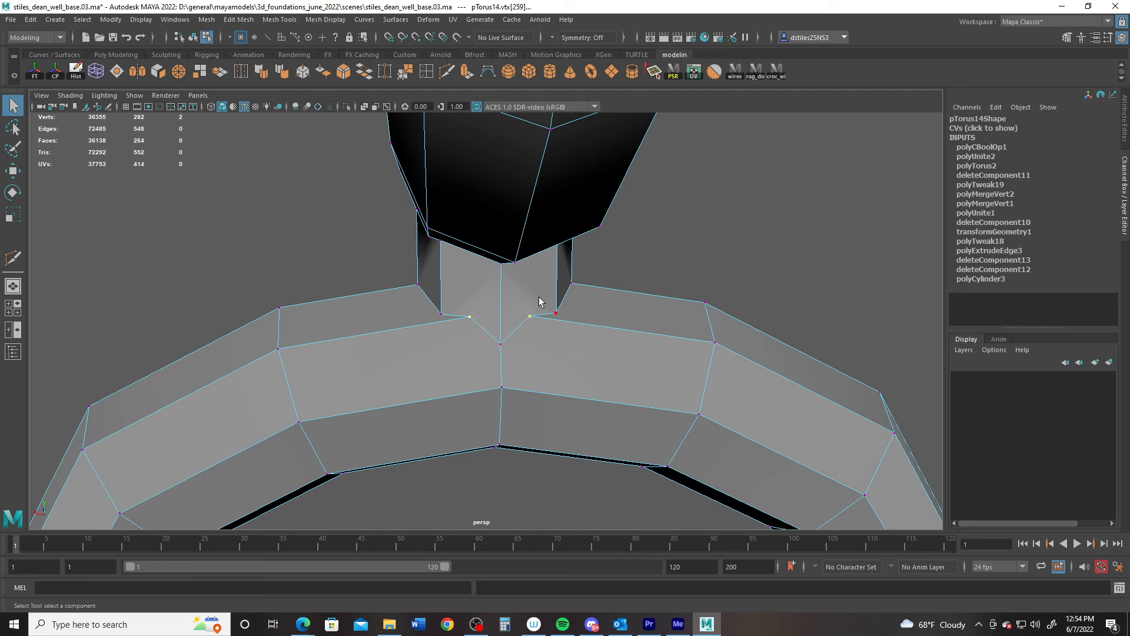
click(403, 71)
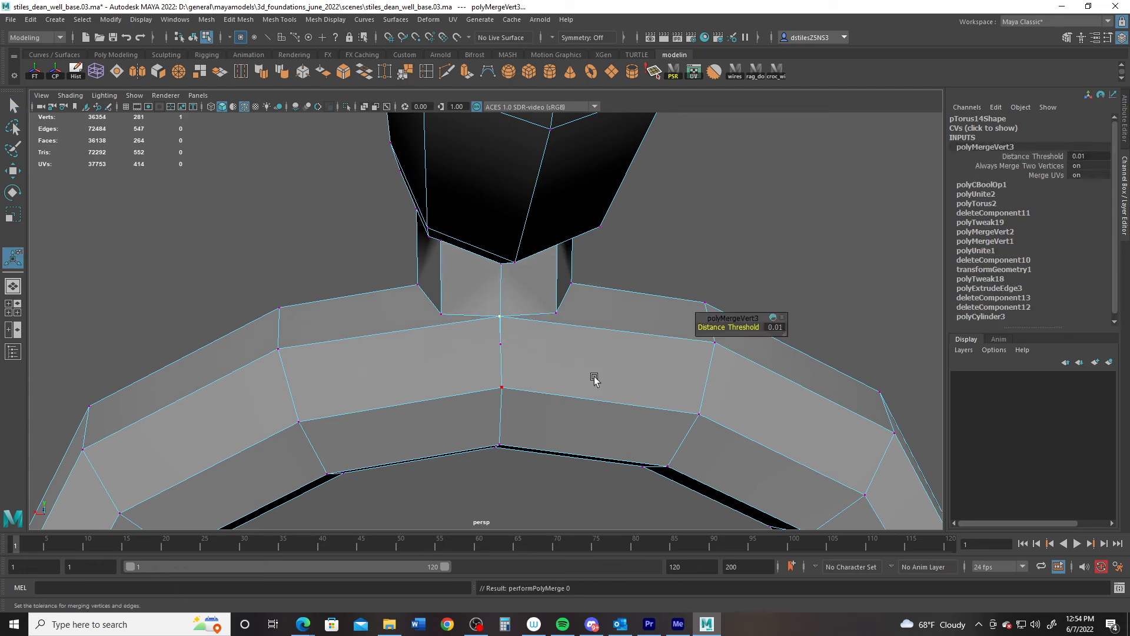
alt+drag(595, 378, 259, 352)
click(459, 346)
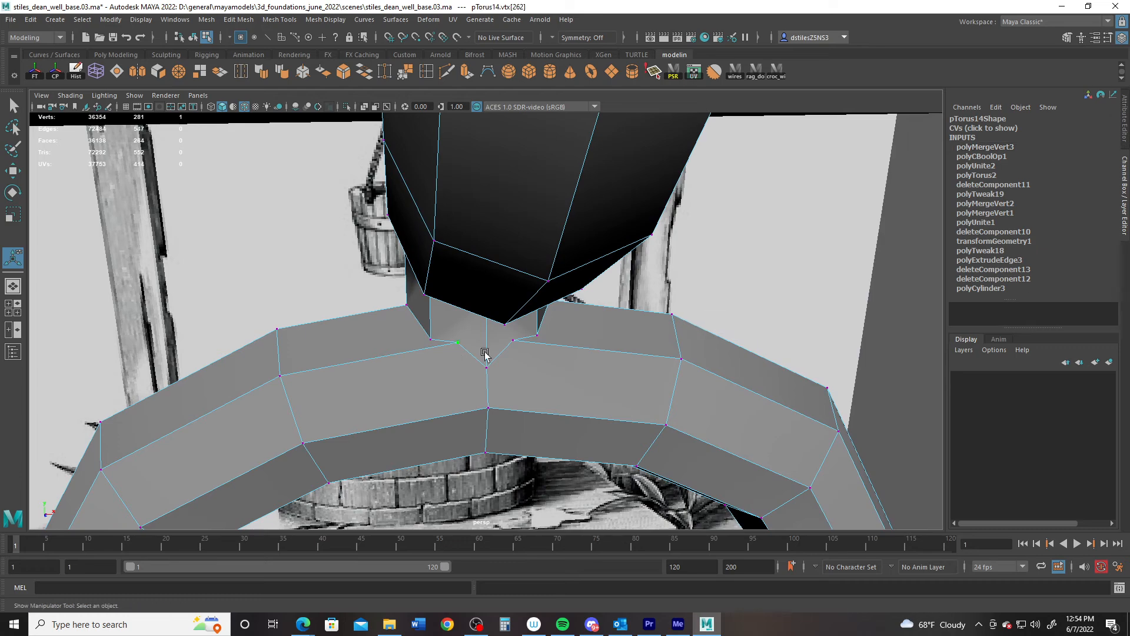
key(g)
Merge the pair of vertices flanking the connector's centre edge where it meets the beam ring, on both opposite sides
alt+drag(442, 360, 570, 350)
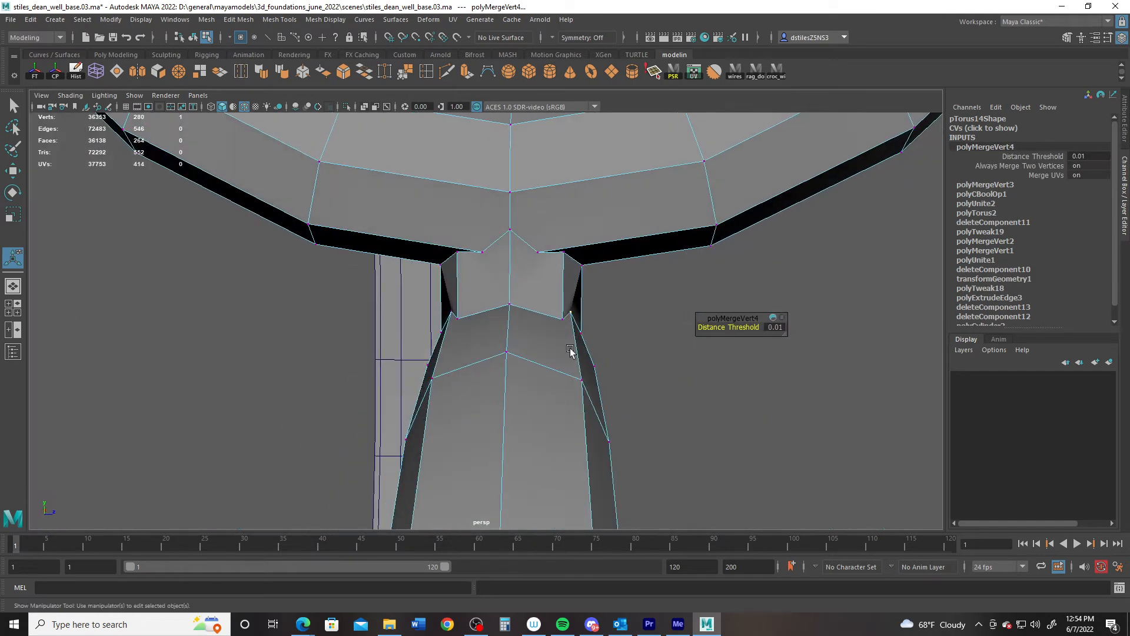
click(539, 257)
key(g)
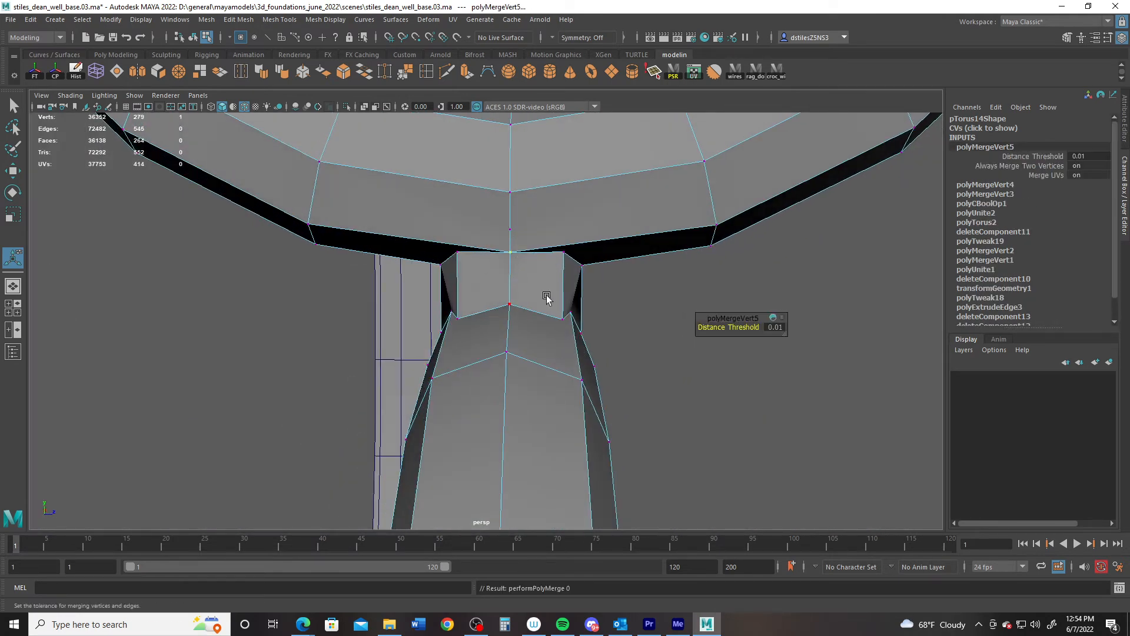
alt+drag(545, 298, 464, 307)
alt+right_drag(464, 306, 468, 311)
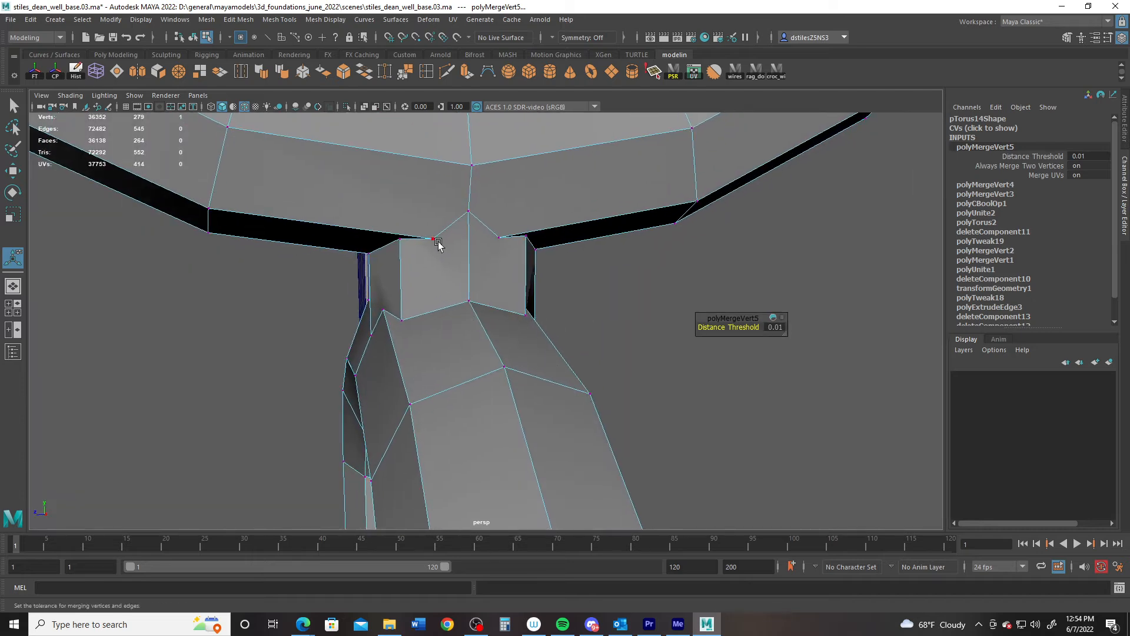
click(501, 239)
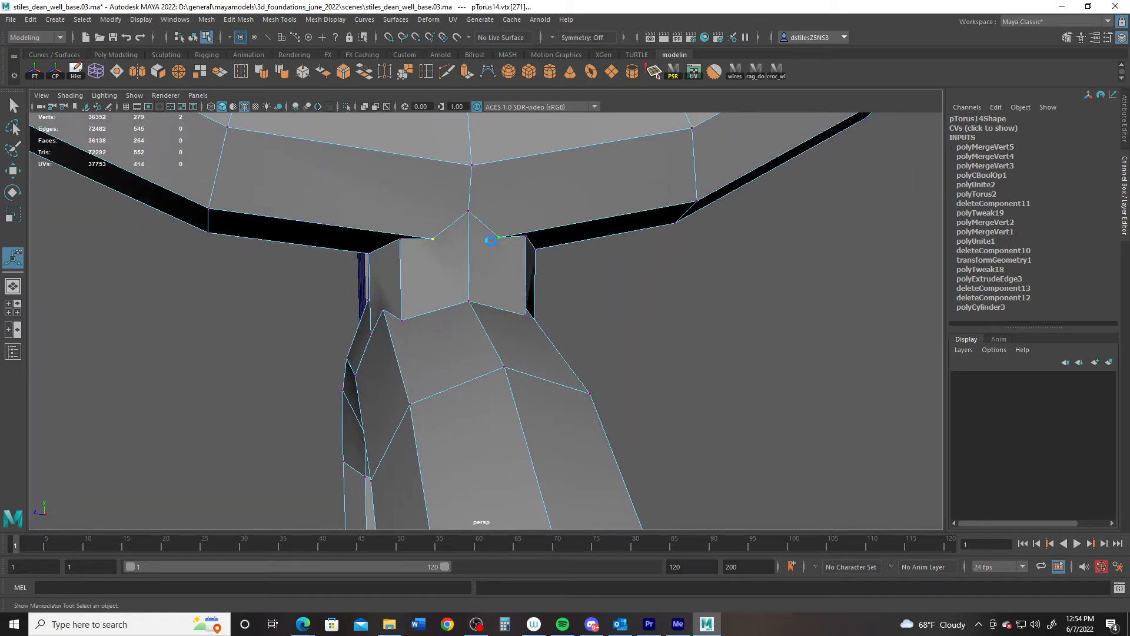
key(g)
alt+drag(487, 318, 505, 298)
alt+drag(514, 247, 533, 408)
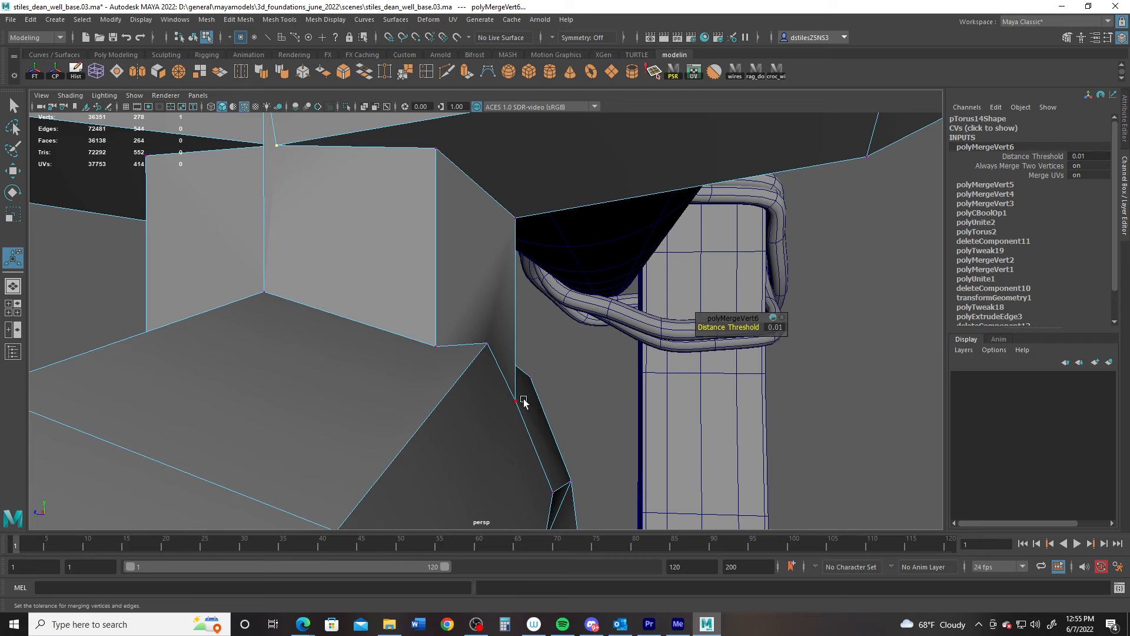
Merge the remaining offset vertex pair at the connector's corner on the link's cross edge, on both opposite sides
click(521, 401)
shift+click(493, 346)
mouse_move(493, 346)
alt+mouse_down()
mouse_move(560, 396)
mouse_move(439, 396)
mouse_move(484, 353)
alt+mouse_up()
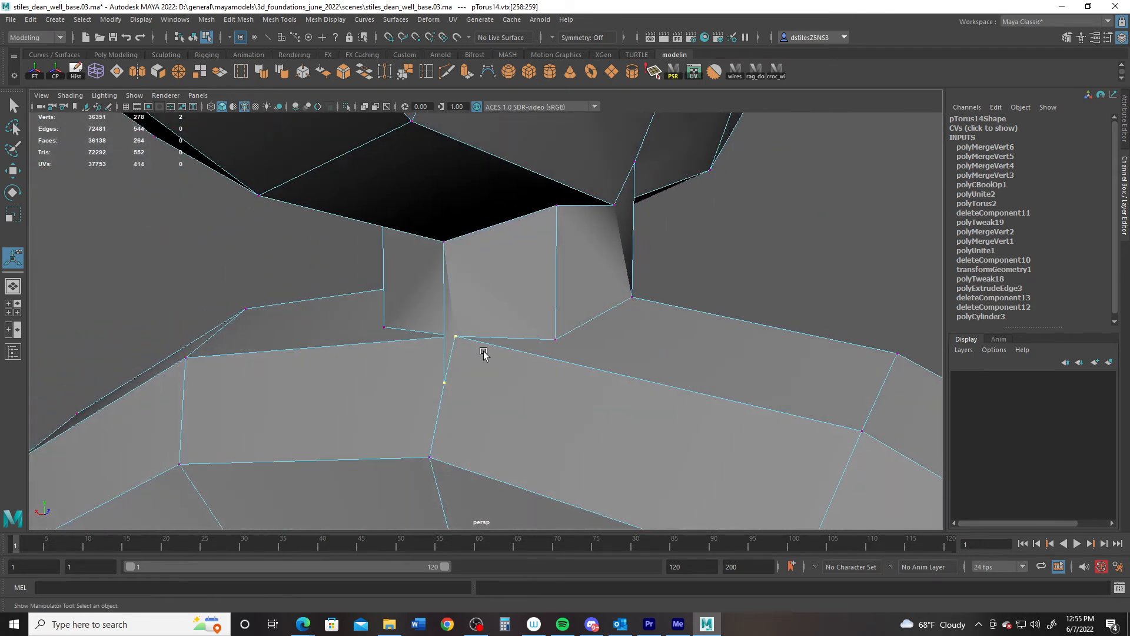
click(405, 72)
alt+drag(494, 228, 724, 320)
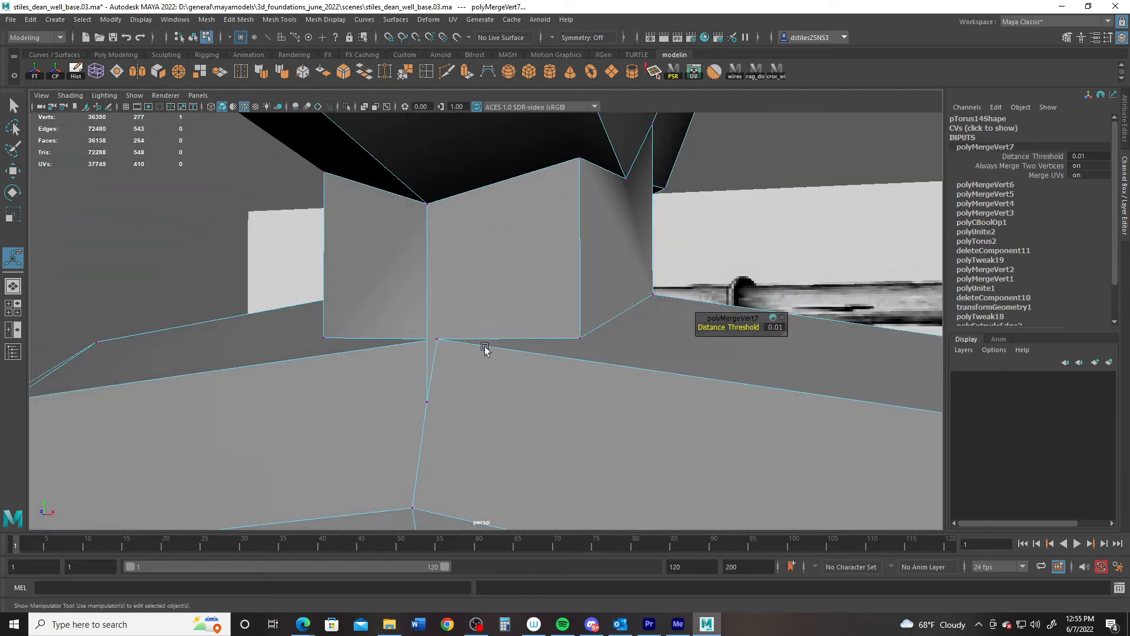
alt+drag(484, 348, 767, 401)
click(458, 358)
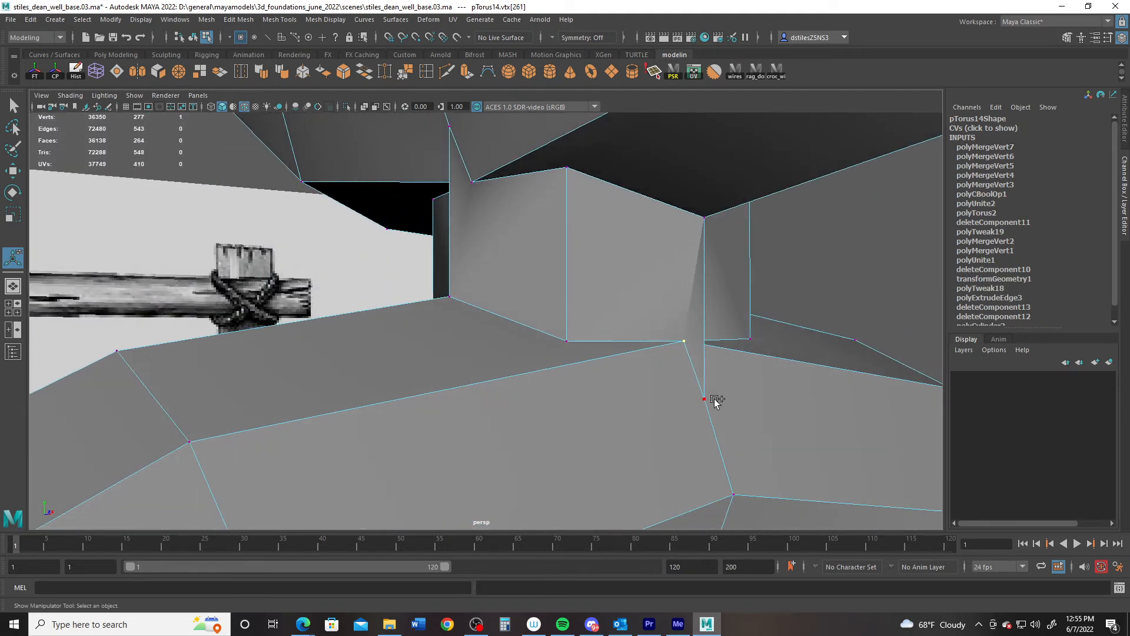
key(g)
Merge the remaining offset vertex pair at the connector's corner on the beam ring's cross edge, on both opposite sides
alt+drag(696, 281, 613, 343)
click(449, 391)
shift+click(463, 393)
alt+drag(463, 393, 499, 425)
key(g)
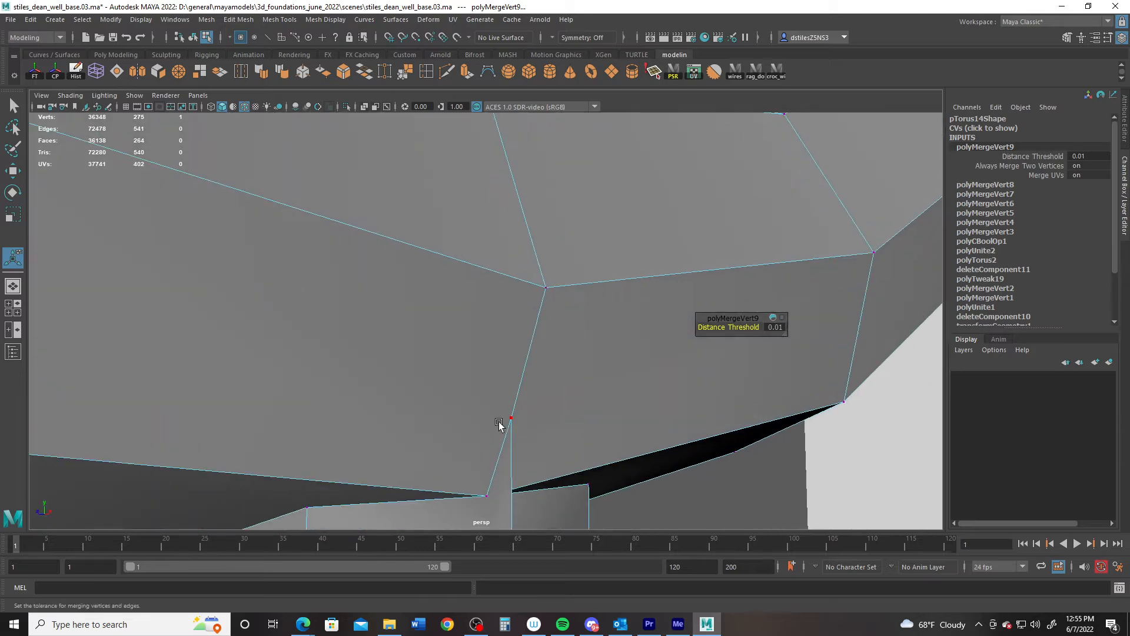
click(486, 494)
alt+drag(486, 494, 501, 286)
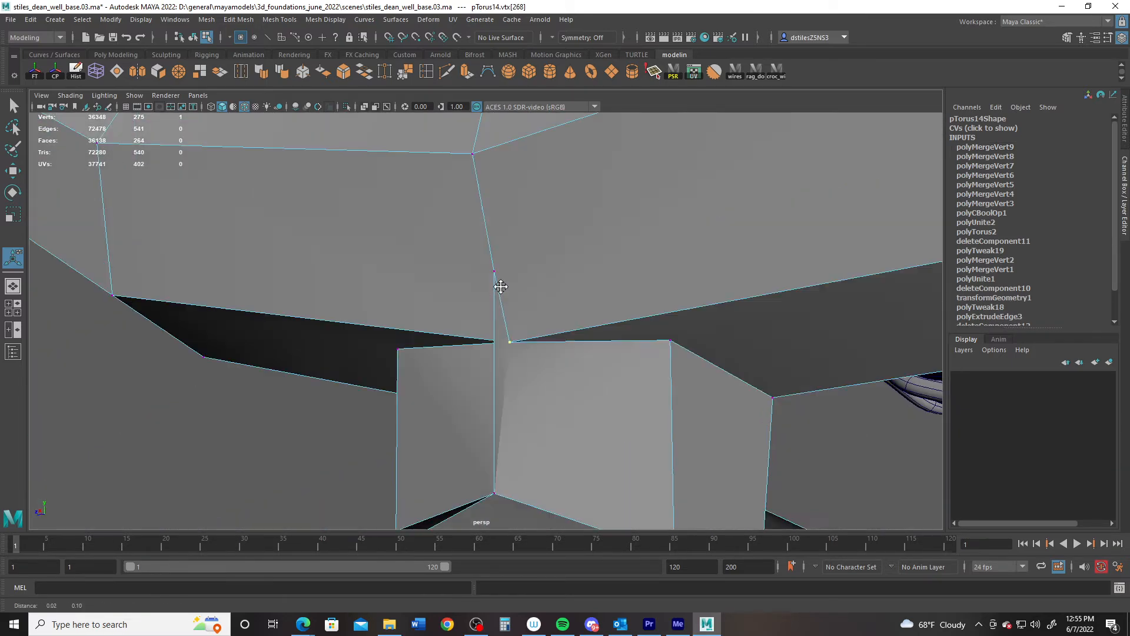
alt+middle_drag(500, 286, 457, 505)
alt+drag(438, 448, 516, 354)
alt+middle_drag(516, 355, 516, 367)
key(g)
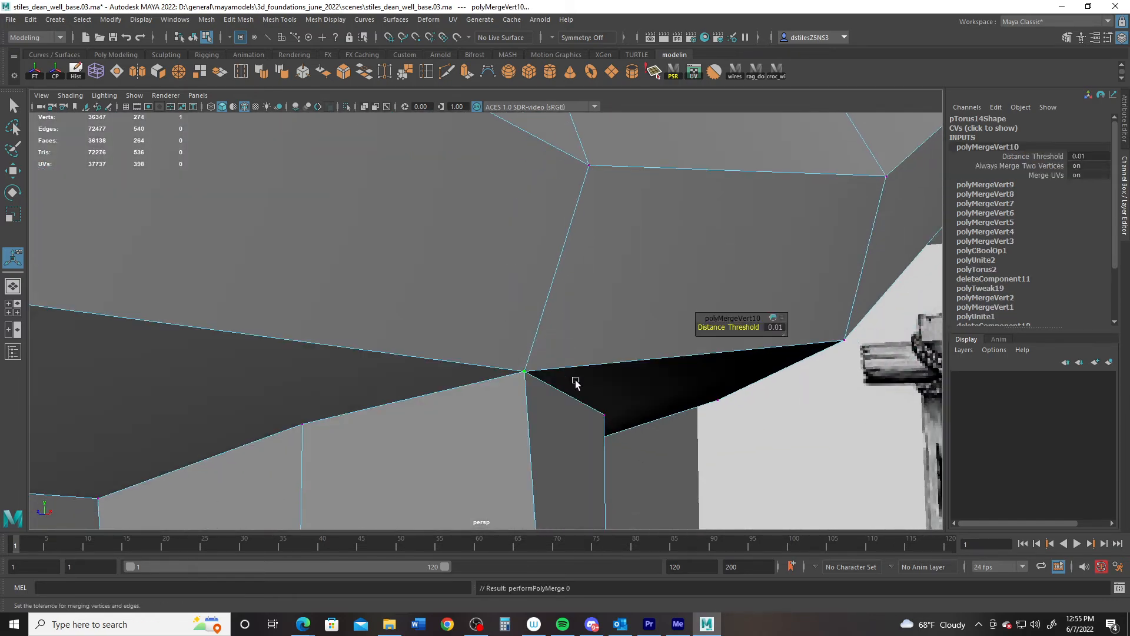
Return to object mode, turn on the rope mesh's smooth preview and examine the connector joint from several sides
alt+right_drag(575, 383, 386, 349)
alt+drag(386, 348, 510, 343)
right_drag(509, 343, 565, 312)
key(3)
click(656, 338)
scroll(693, 404, down, 2)
alt+drag(636, 379, 235, 370)
scroll(796, 357, down, 3)
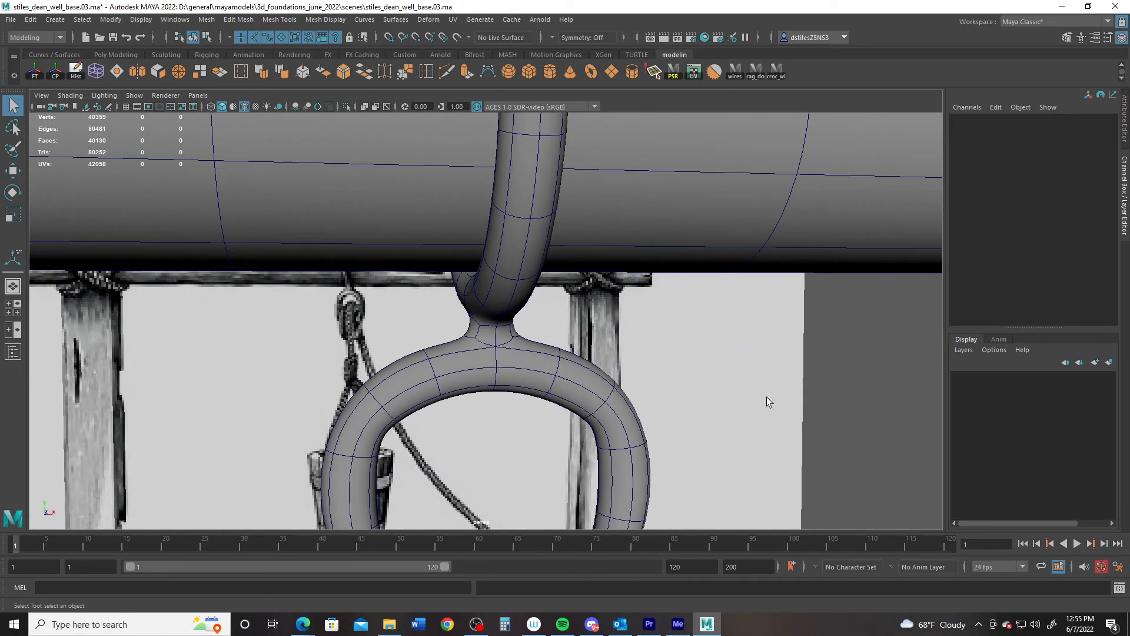
scroll(766, 397, down, 3)
mouse_move(439, 327)
alt+mouse_down()
mouse_move(308, 323)
mouse_move(496, 319)
mouse_move(451, 325)
alt+mouse_up()
alt+right_drag(471, 333, 817, 422)
alt+drag(420, 353, 496, 358)
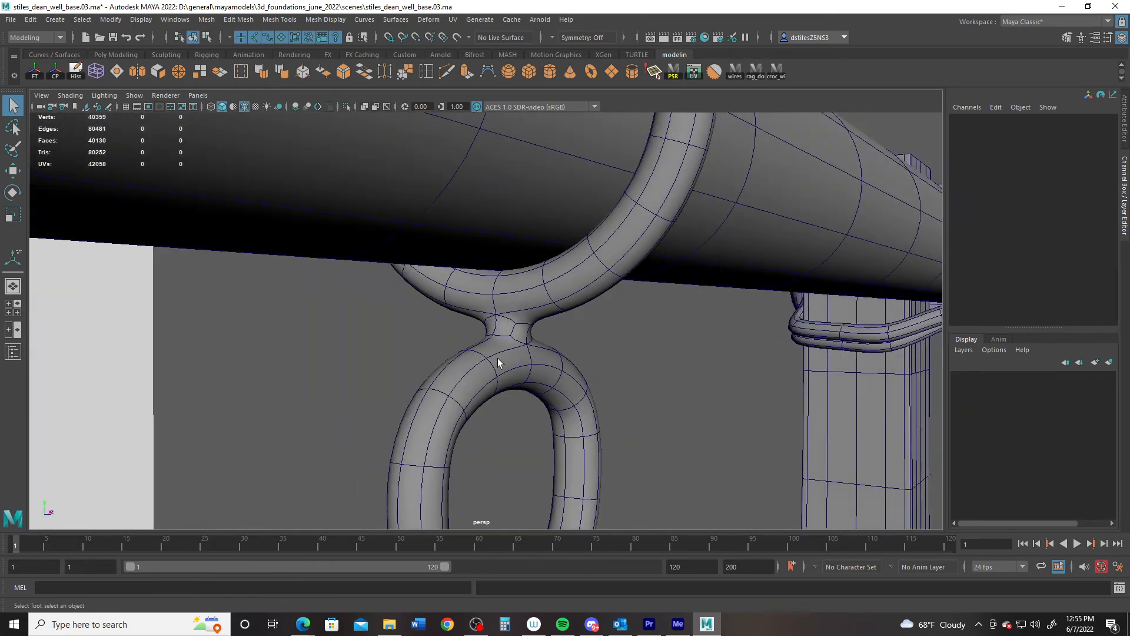
alt+right_drag(497, 358, 677, 422)
alt+drag(470, 372, 507, 385)
Turn off the rope mesh's smooth preview and Multi-Cut four edges from the connector's mid-side base vertices to the nearest link vertices
click(513, 383)
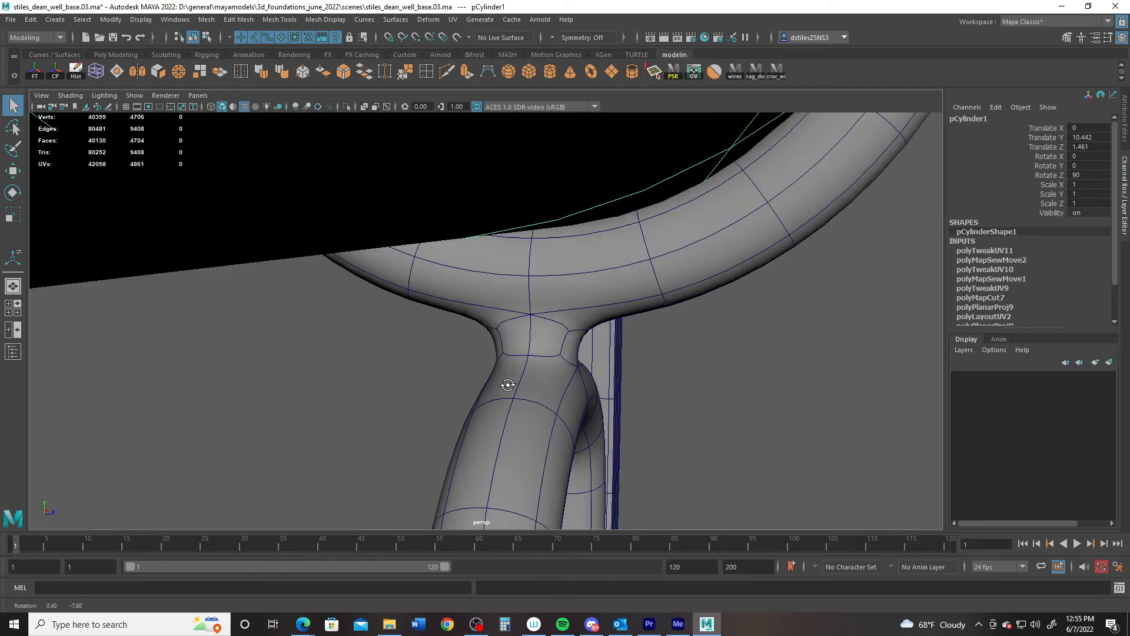
click(540, 386)
key(1)
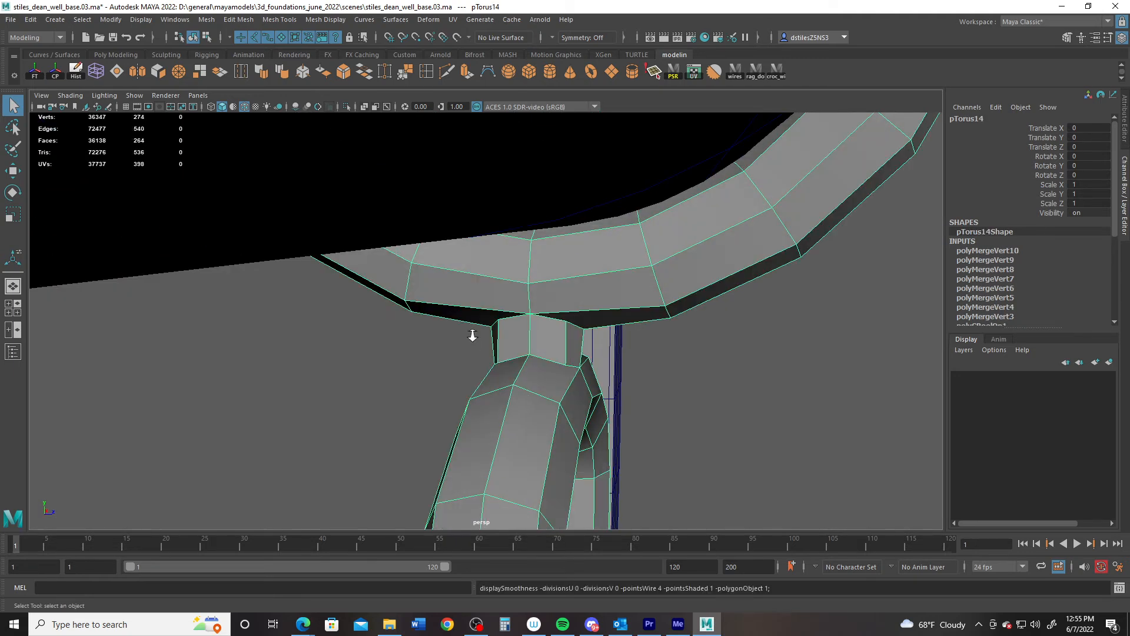
alt+drag(470, 333, 536, 379)
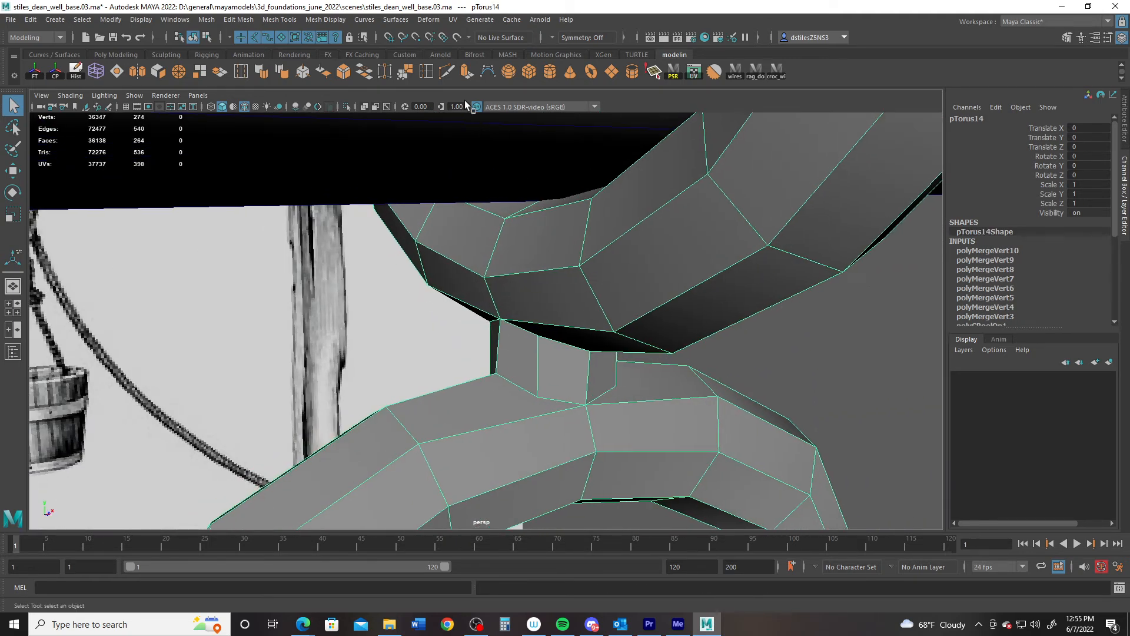
click(445, 72)
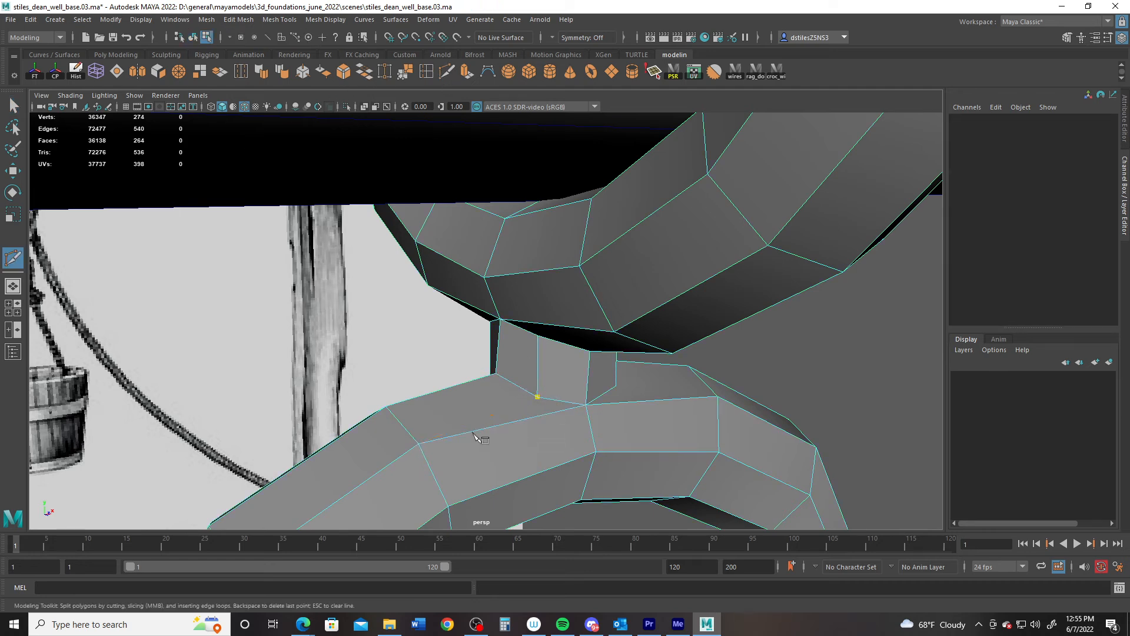
right_click(489, 456)
alt+drag(459, 455, 415, 392)
right_click(601, 399)
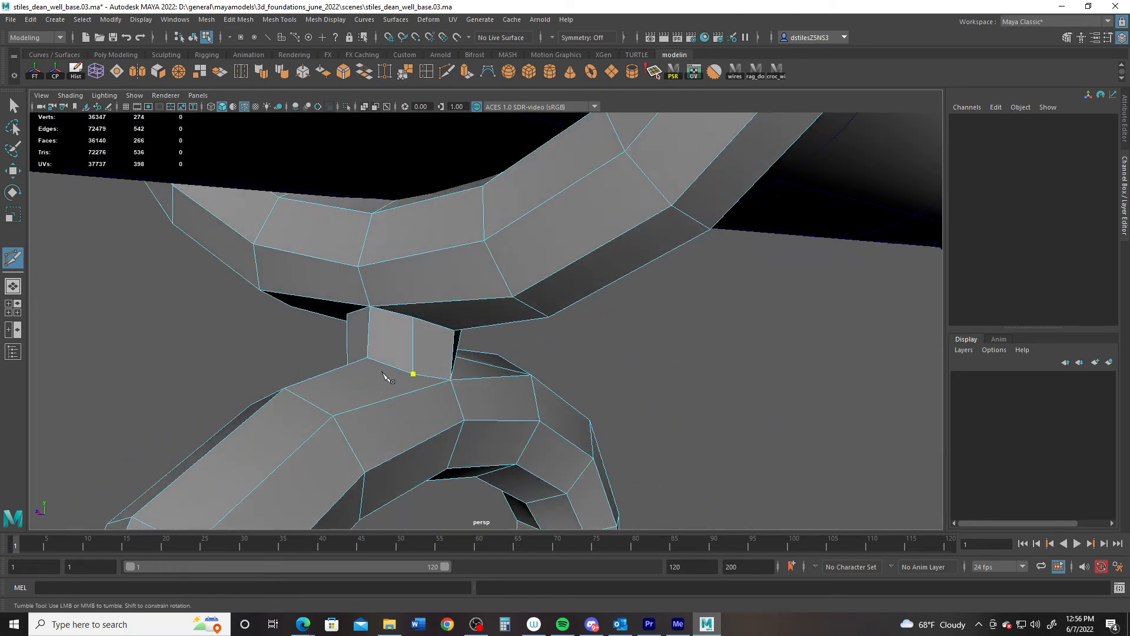
right_click(341, 417)
alt+drag(359, 427, 468, 381)
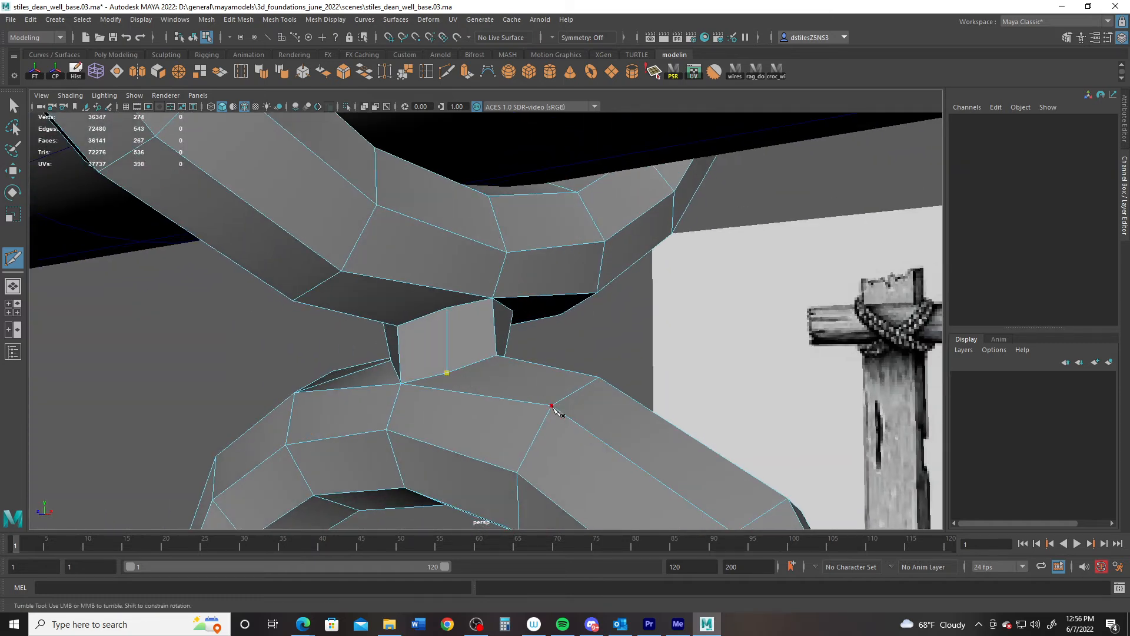
right_click(602, 346)
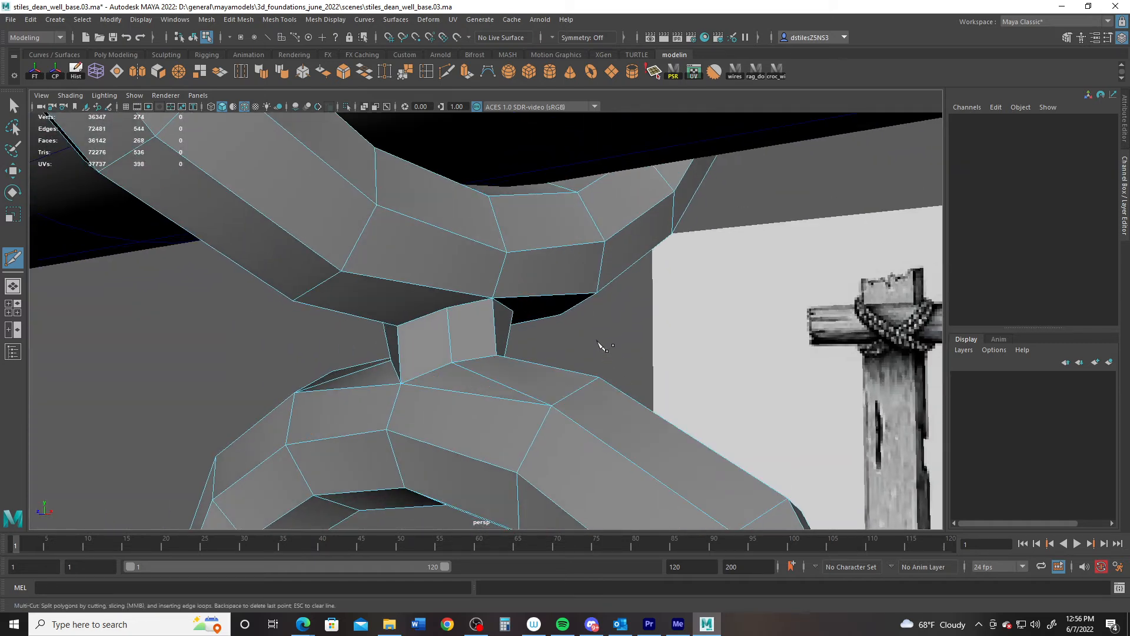
Return to object mode, preview the rope mesh smoothed and examine the joint where the new link edges meet the connector
alt+drag(488, 381, 547, 383)
right_drag(530, 336, 624, 224)
key(3)
click(689, 219)
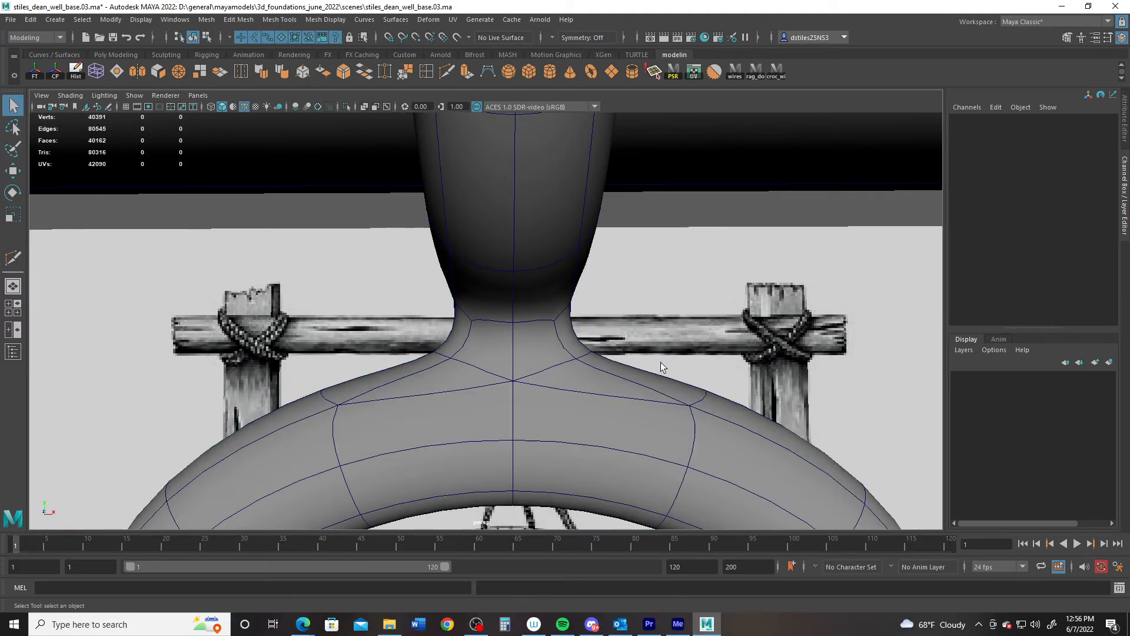
alt+drag(661, 365, 499, 407)
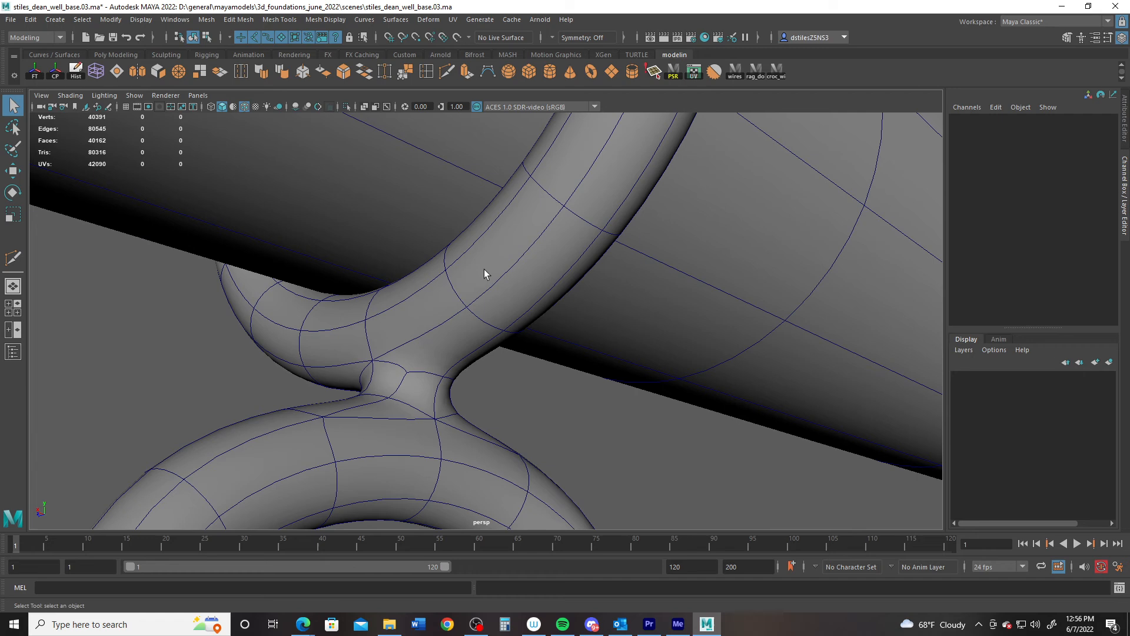
click(445, 72)
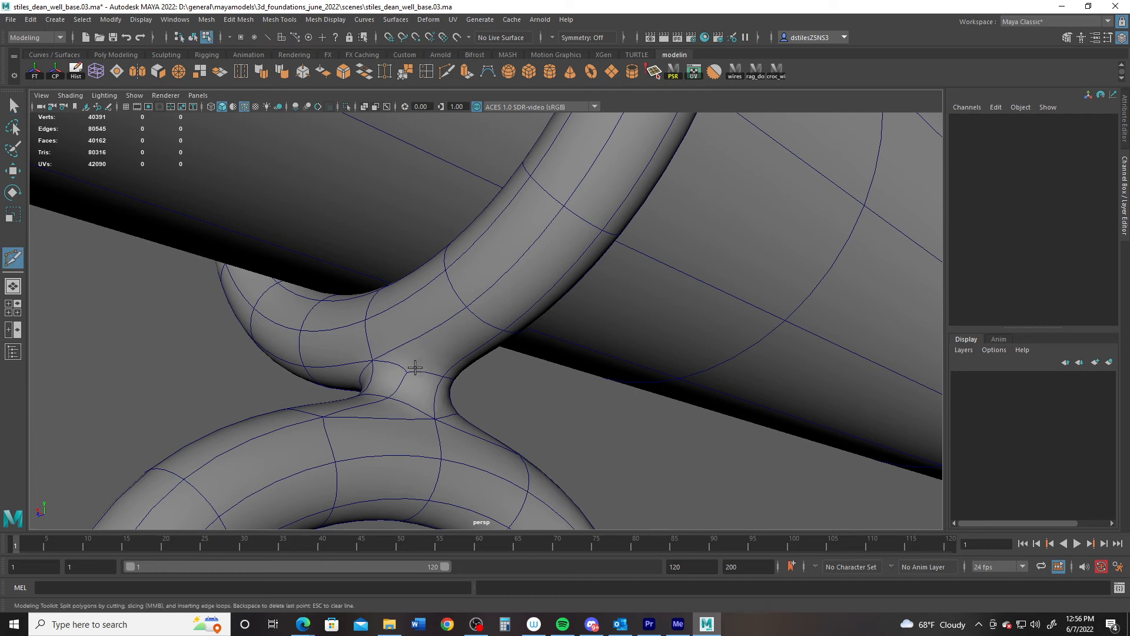
scroll(405, 370, down, 1)
key(q)
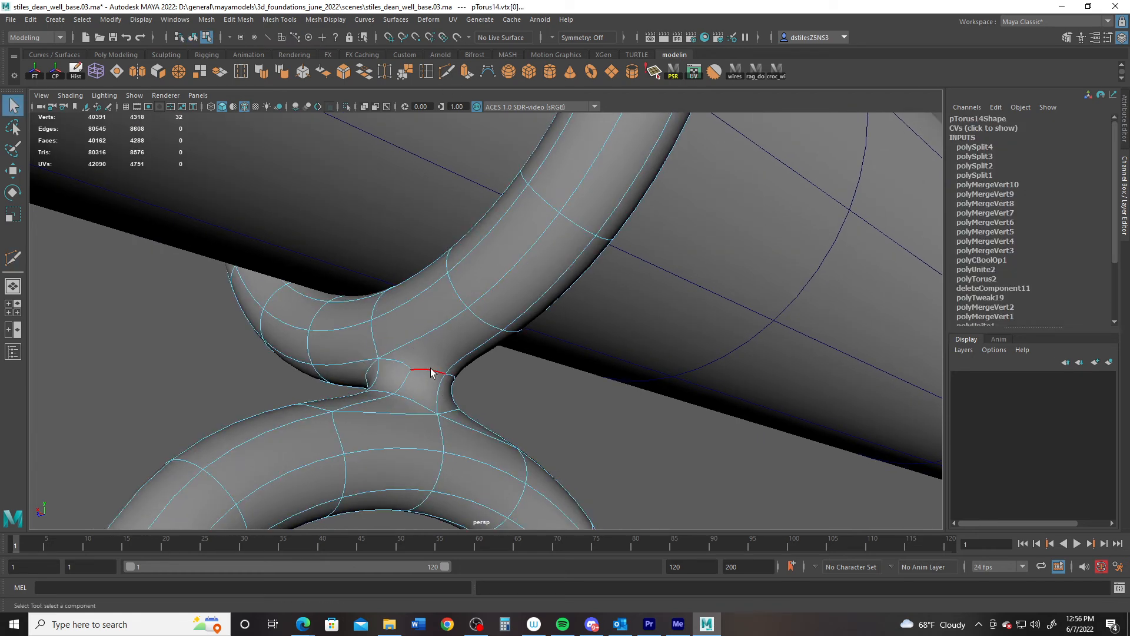
With the rope mesh unsmoothed, Multi-Cut four edges from the connector's mid-side upper vertices to the nearest beam ring vertices
right_drag(429, 371, 471, 294)
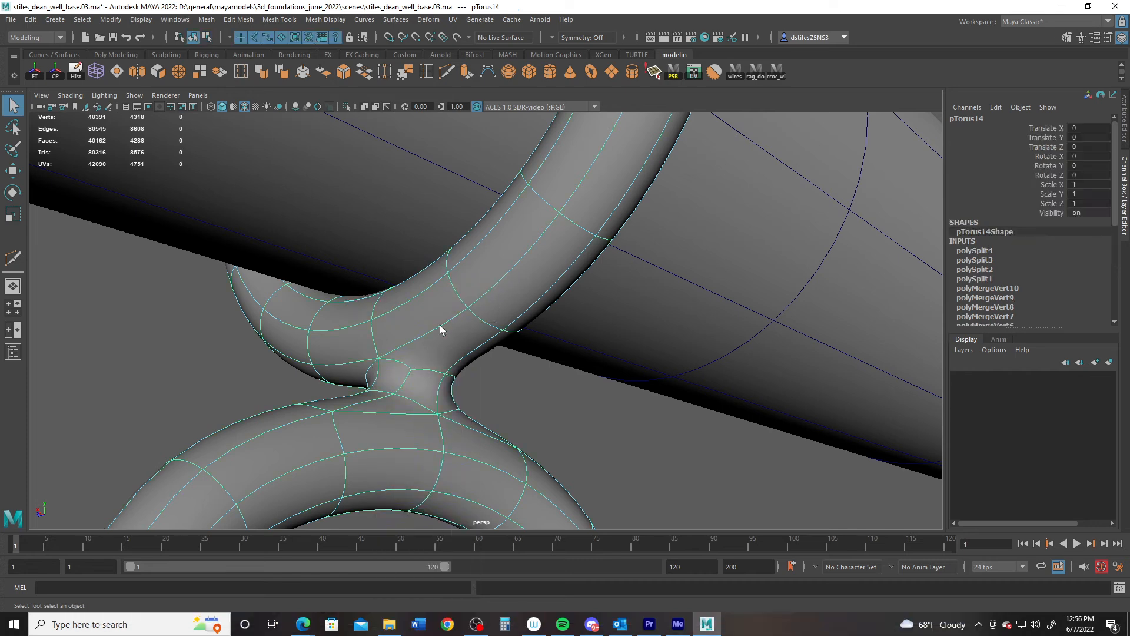
key(1)
alt+drag(438, 325, 464, 235)
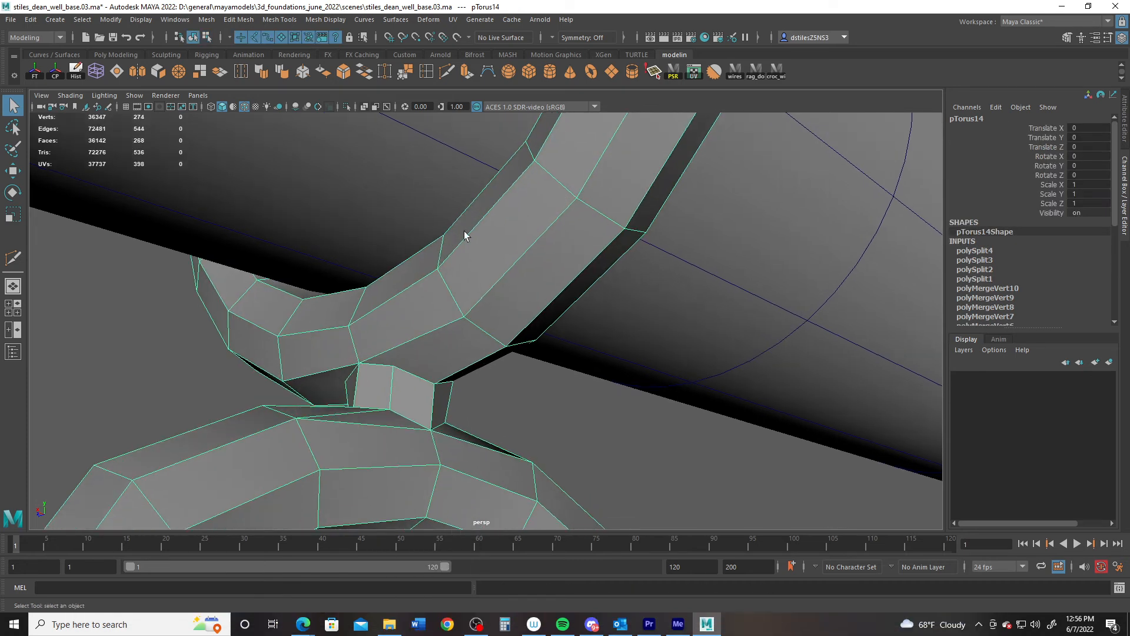
click(446, 72)
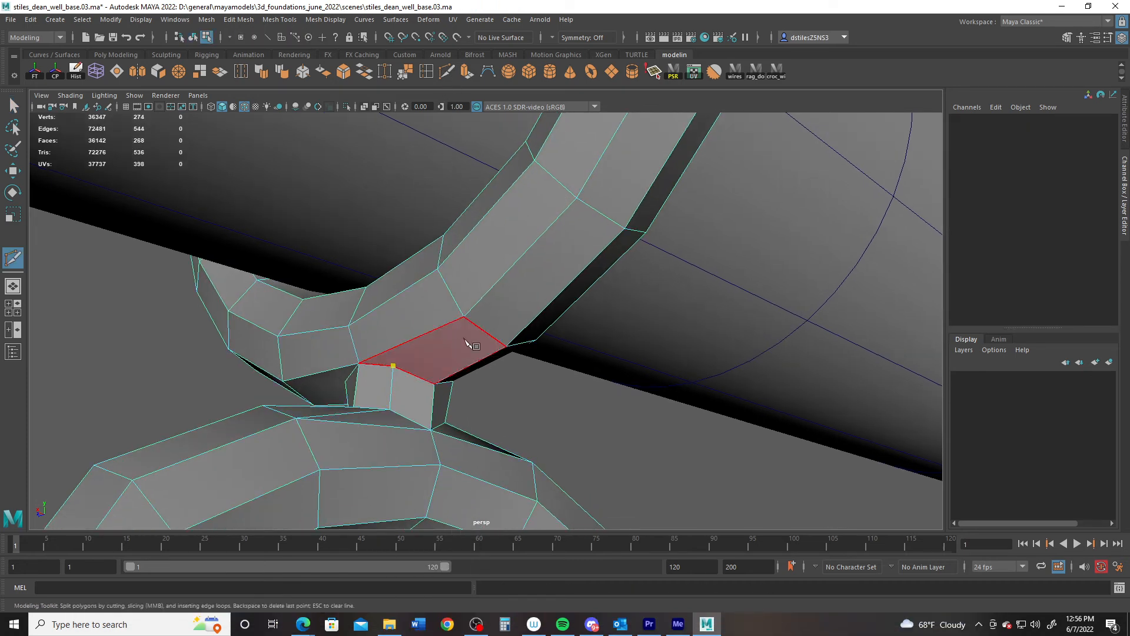
click(480, 326)
right_click(465, 318)
alt+drag(465, 318, 423, 375)
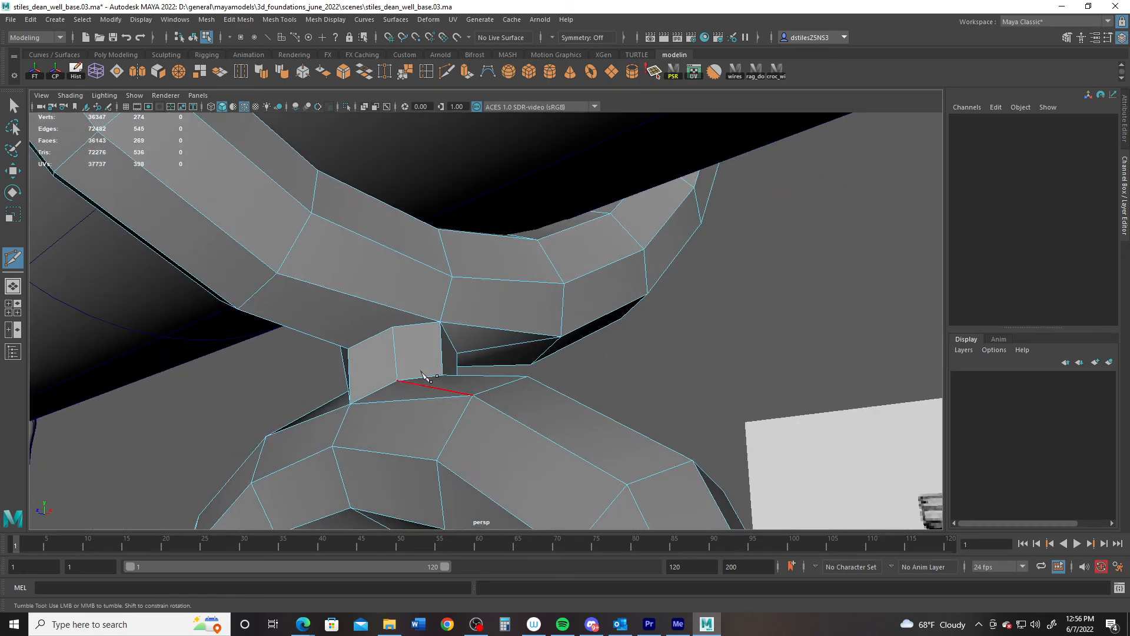
right_click(298, 291)
alt+drag(306, 403, 442, 401)
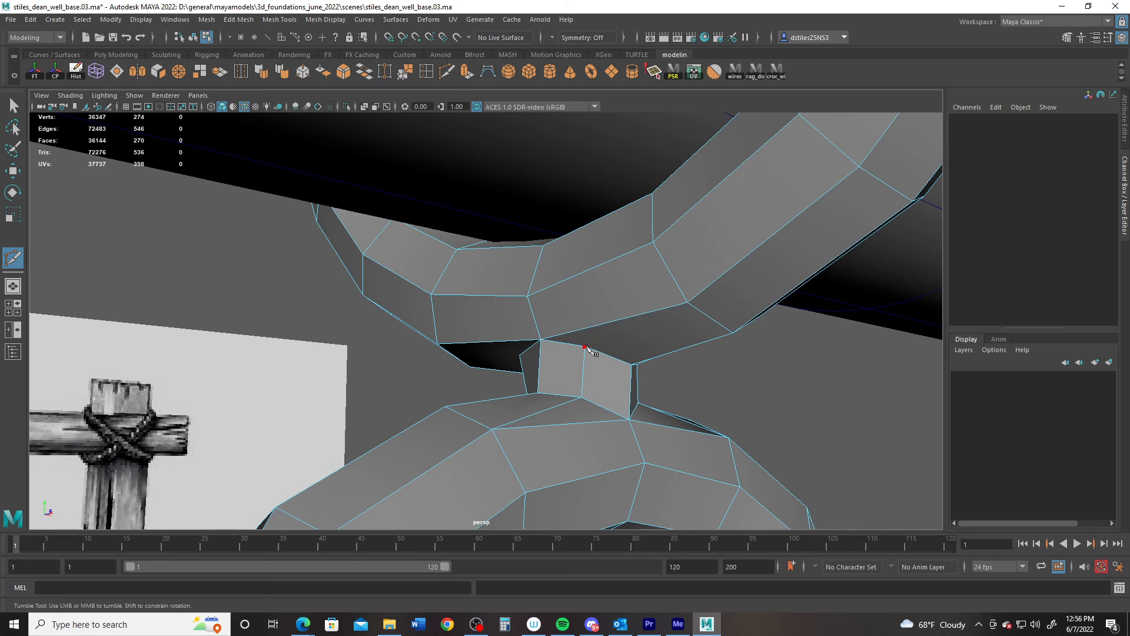
right_click(709, 339)
alt+drag(709, 339, 587, 386)
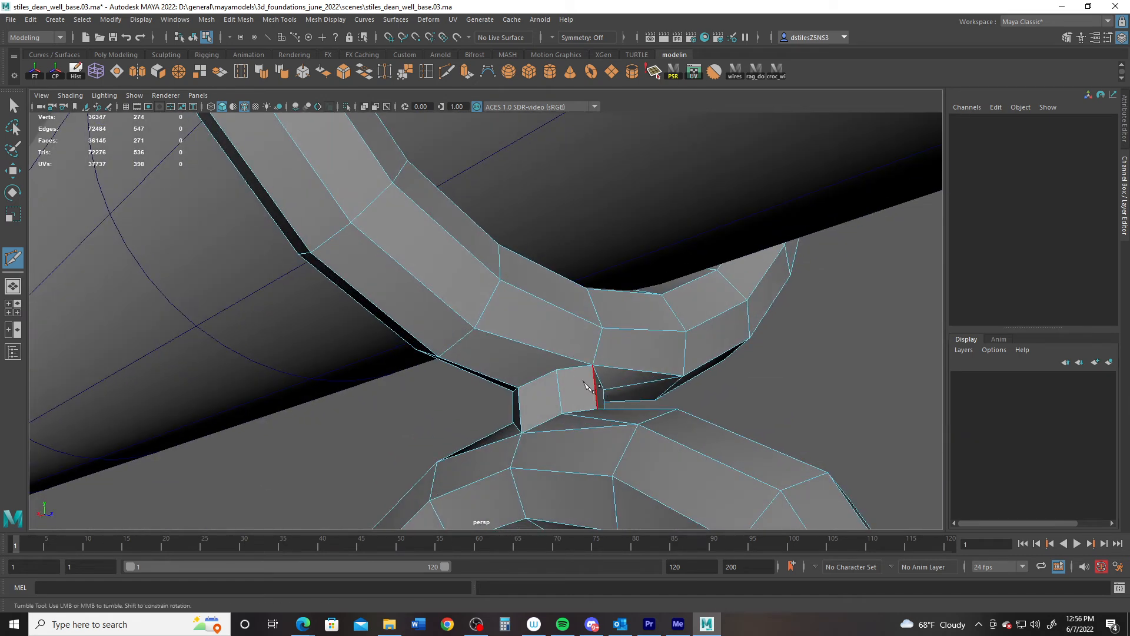
click(475, 330)
right_click(493, 391)
Return to object mode, preview the rope mesh smoothed and examine the connector's joint with the beam ring
alt+right_drag(605, 431, 492, 378)
alt+drag(492, 378, 543, 382)
key(q)
right_drag(502, 300, 563, 266)
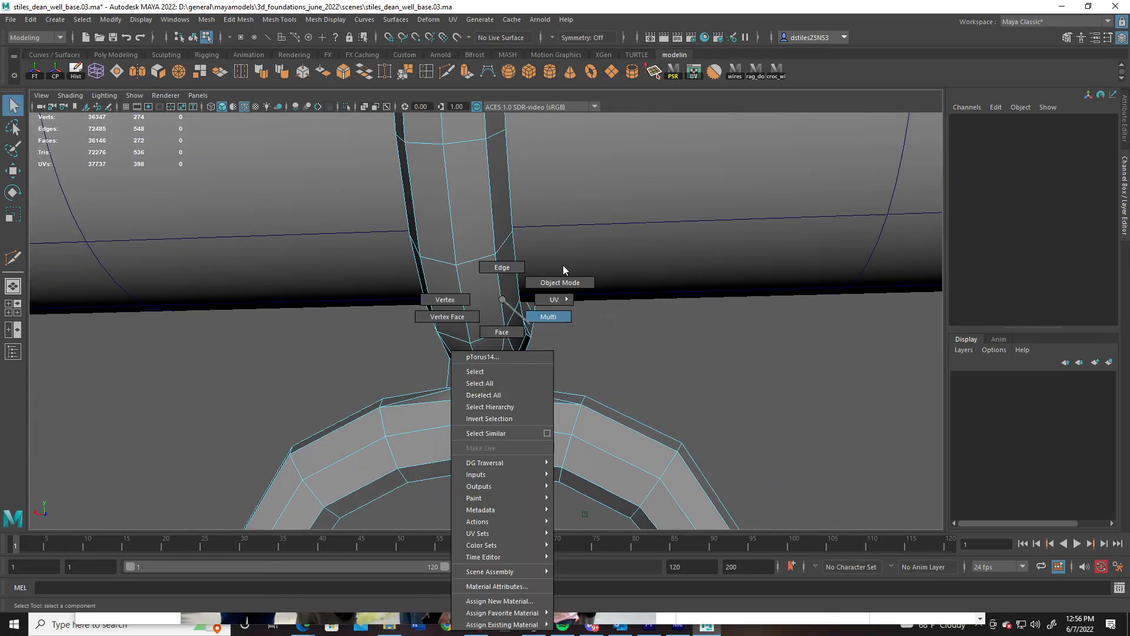
key(3)
alt+drag(598, 392, 469, 368)
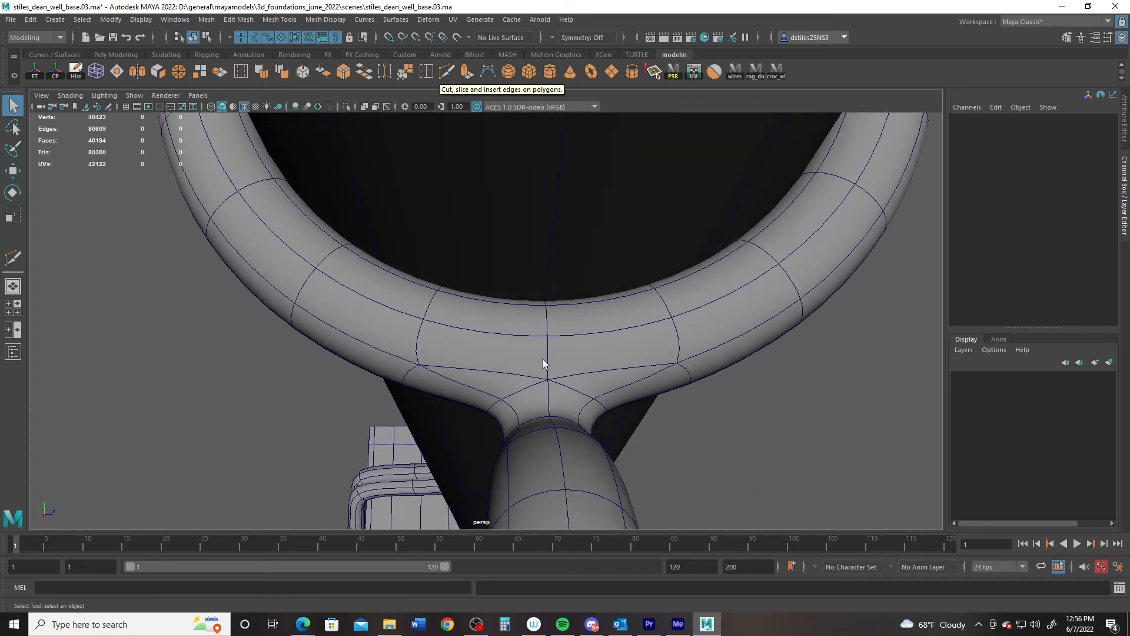
On the unsmoothed mesh, Multi-Cut across the ring just above the connector, linking its two flanking vertices through the centre edge
click(539, 388)
key(1)
click(445, 71)
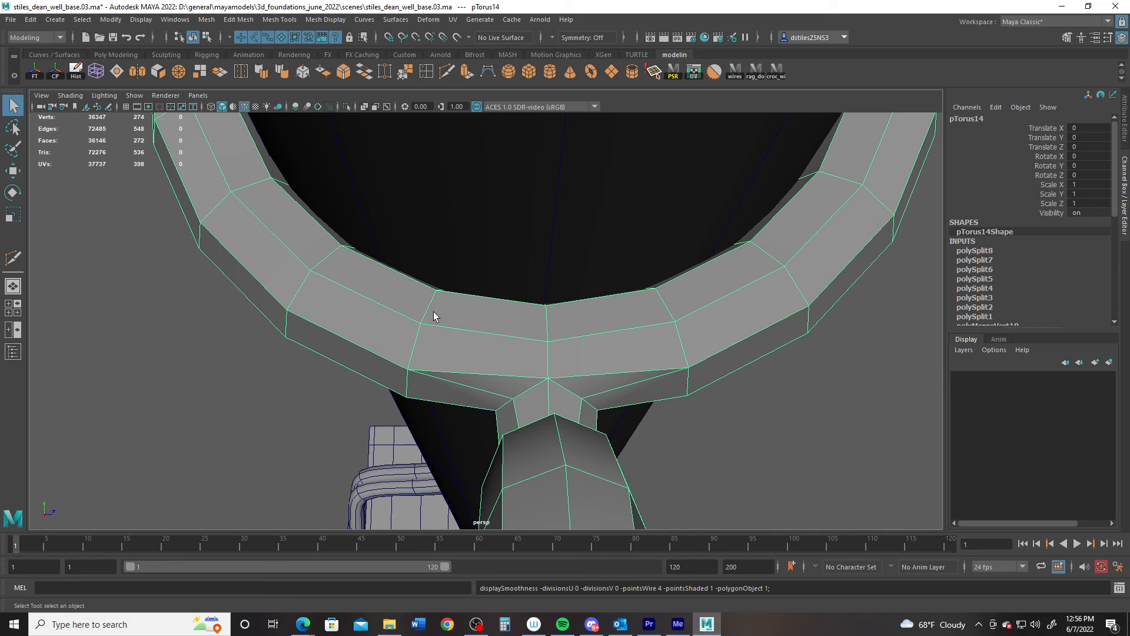
click(548, 365)
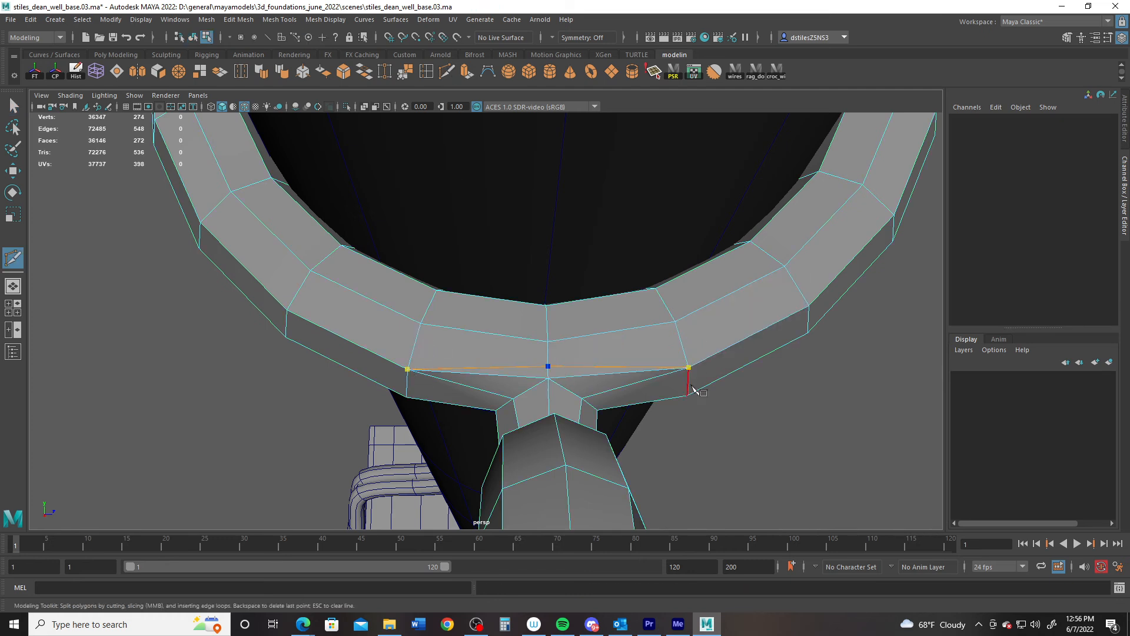
key(Return)
key(q)
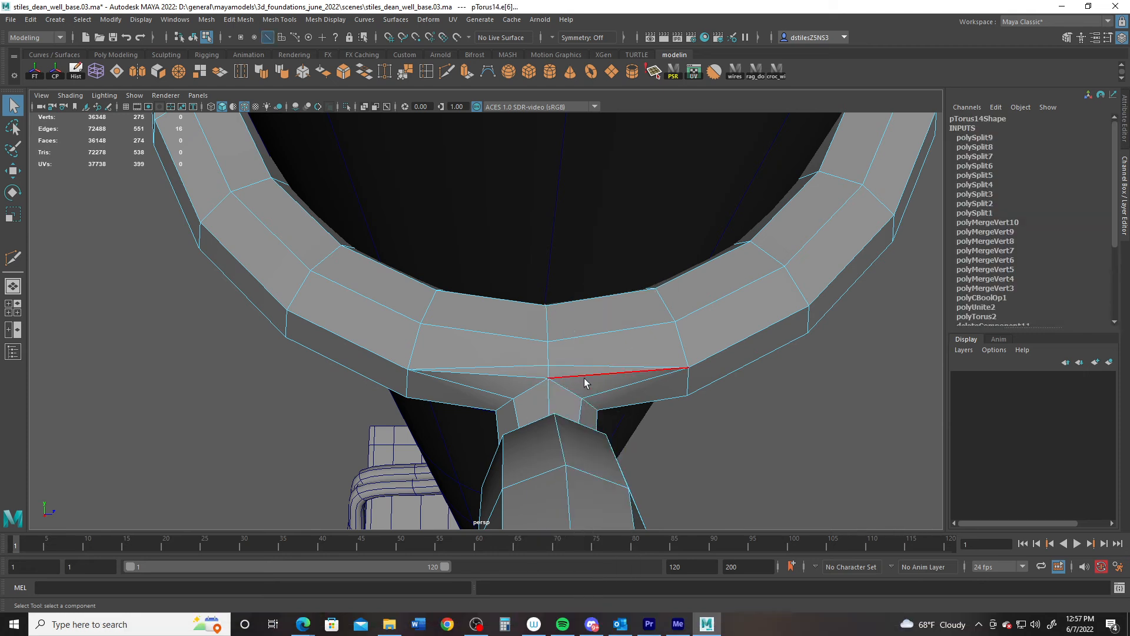
Delete the two old slanted edges just below the new cut, running from the connector's top vertex to the ring's flanking vertices
click(584, 378)
shift+click(536, 378)
key(Delete)
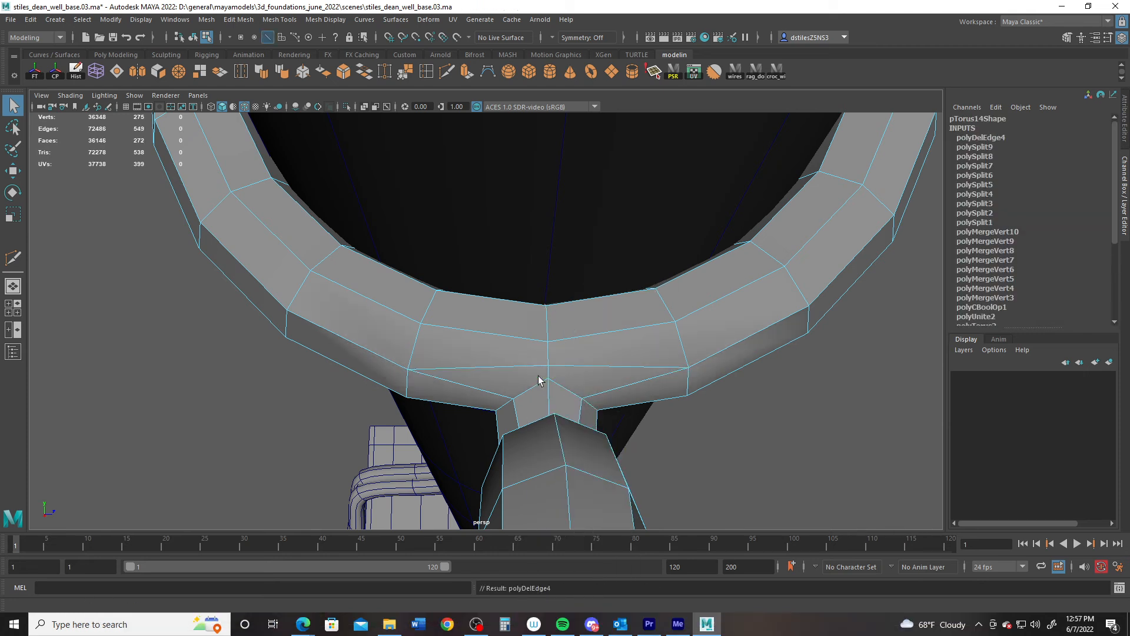
On the ring's opposite side, Multi-Cut across just above the connector, linking its two flanking vertices through the centre edge
mouse_move(493, 384)
alt+mouse_down()
mouse_move(469, 383)
mouse_move(507, 388)
alt+mouse_up()
right_drag(507, 388, 471, 191)
click(486, 367)
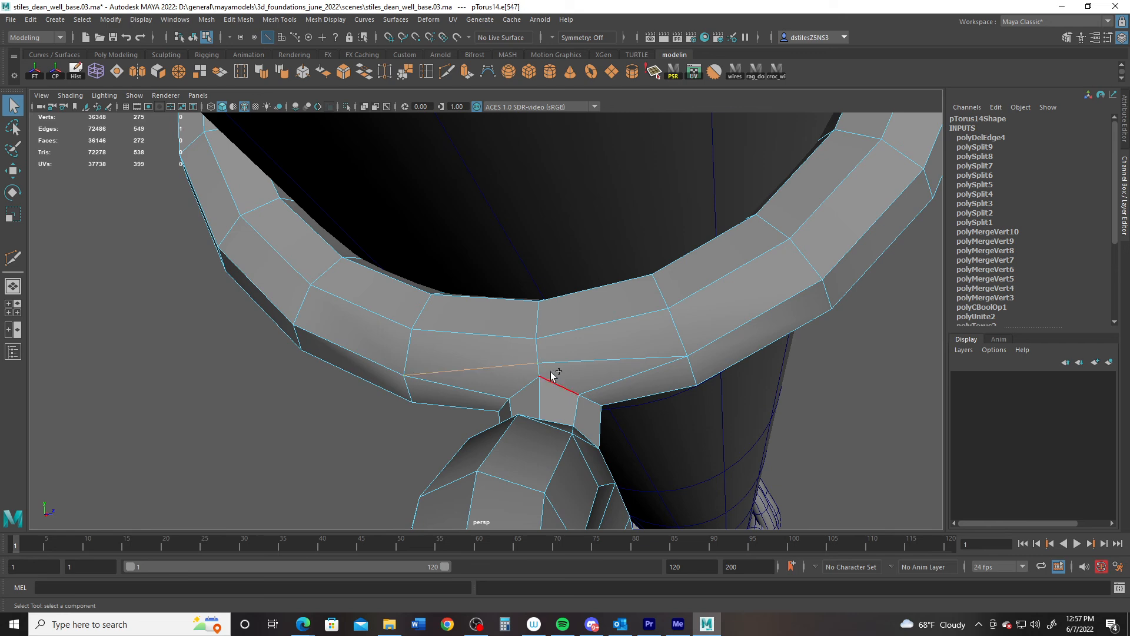
alt+drag(532, 395, 412, 436)
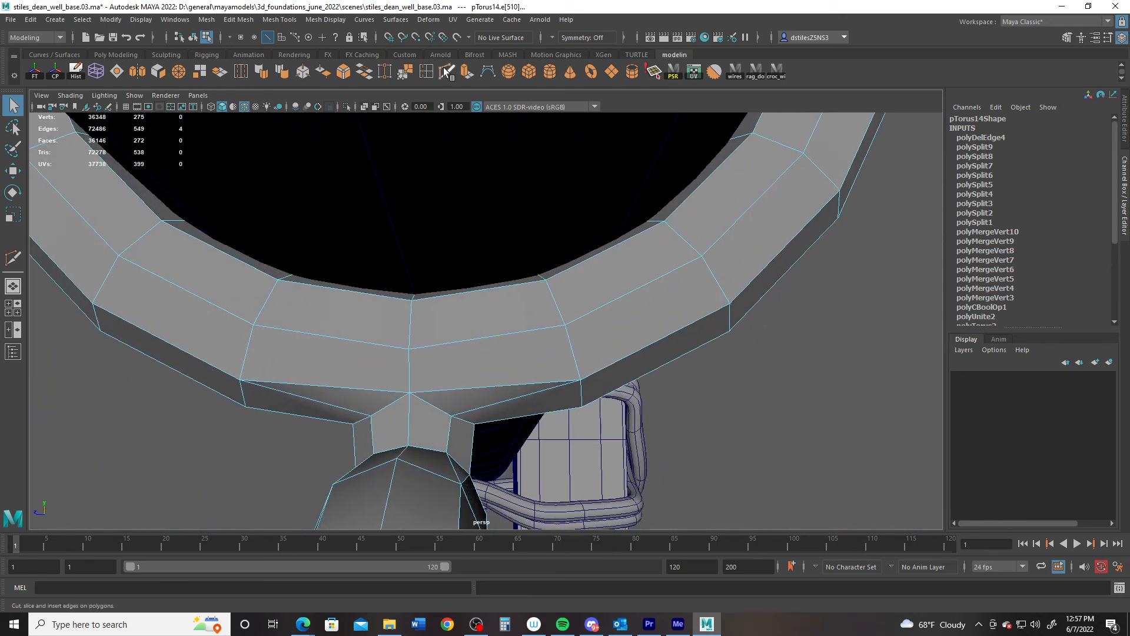
click(446, 72)
click(241, 380)
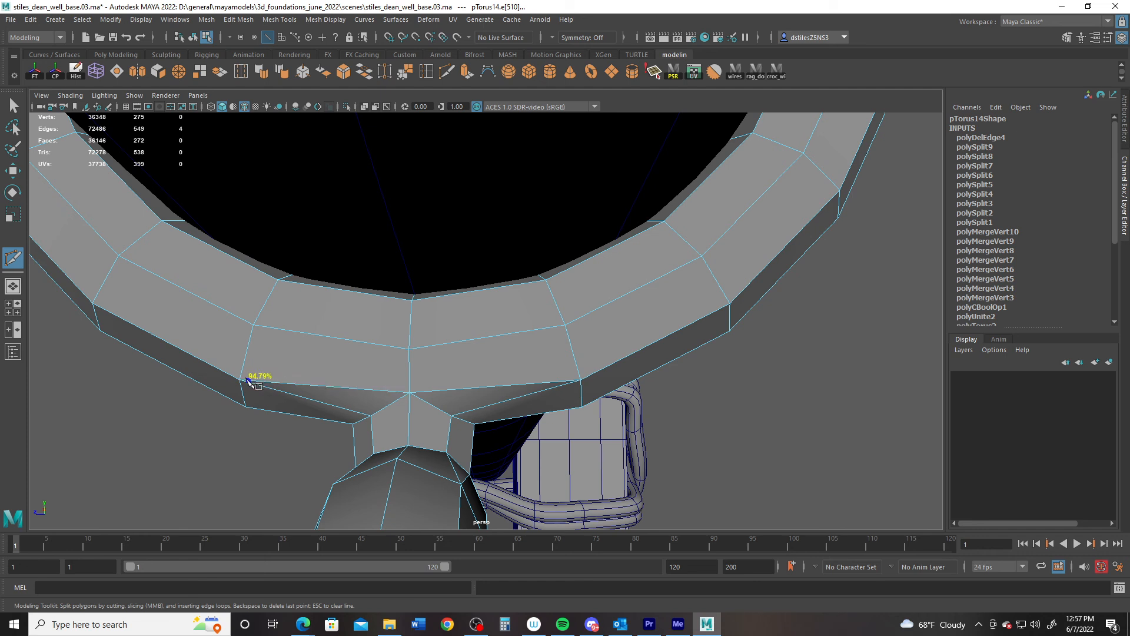
click(409, 379)
click(580, 379)
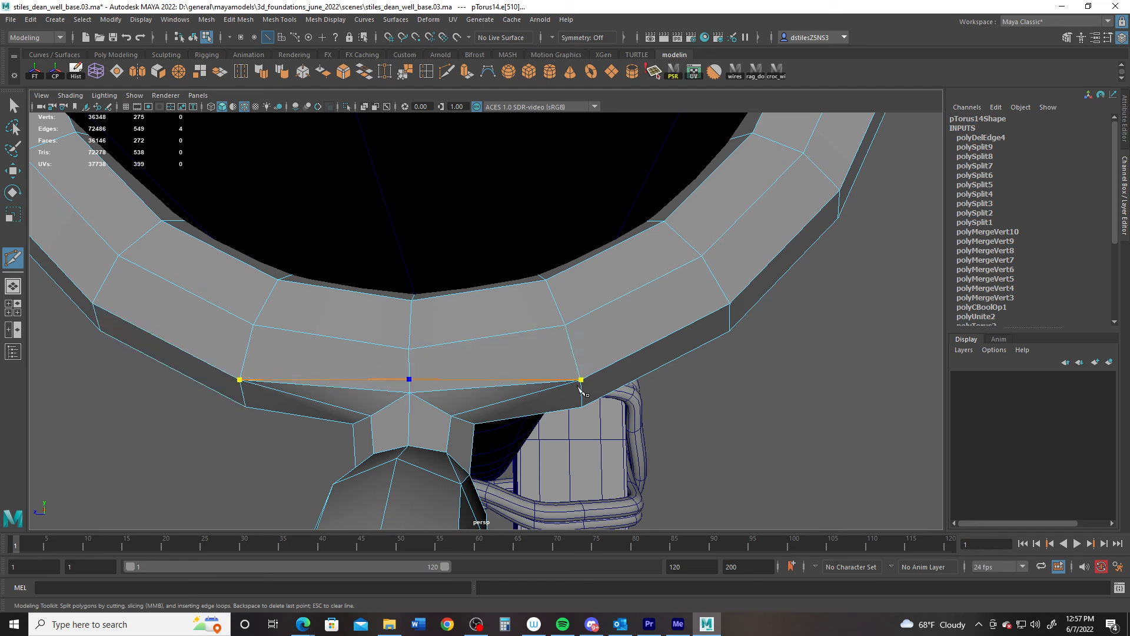
key(Return)
Delete the two old slanted edges below the new cut, running from the connector's top vertex to the flanking ring vertices
key(q)
right_drag(433, 392, 434, 318)
click(458, 389)
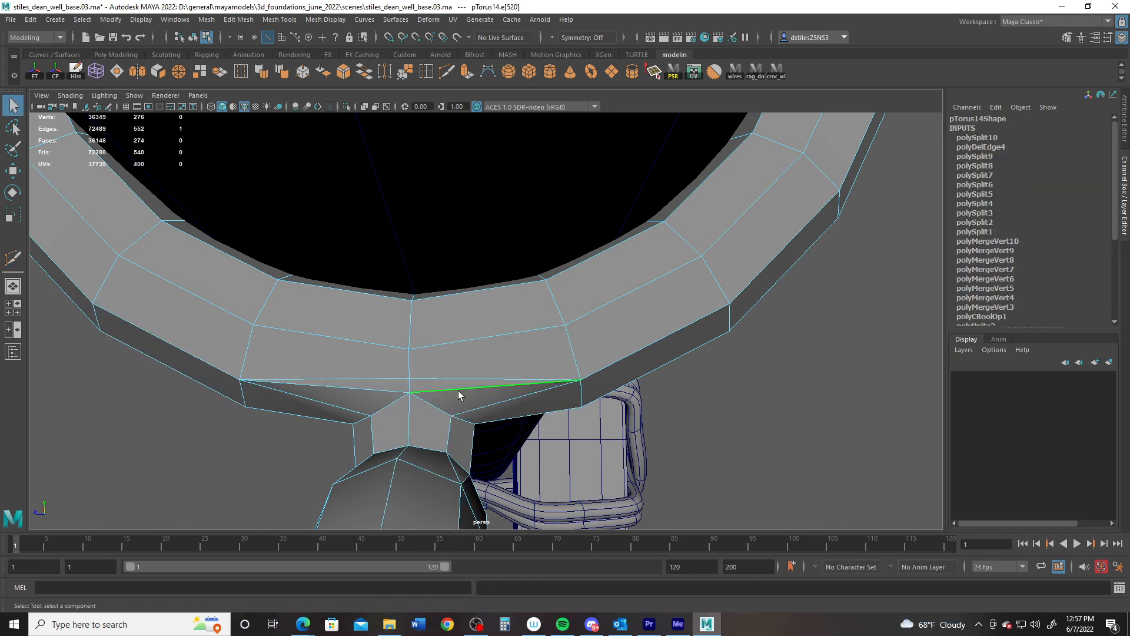
shift+click(373, 389)
key(Delete)
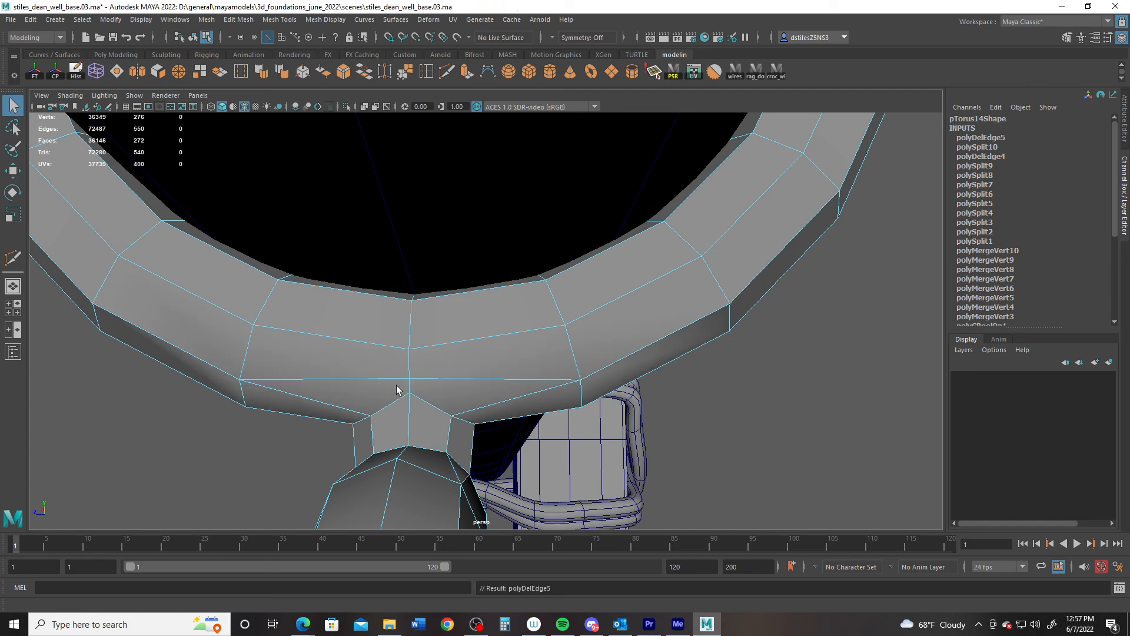
Return to object mode, preview the rope mesh smoothed and turn off the wireframe overlay to inspect the connector joint
alt+drag(467, 437, 638, 395)
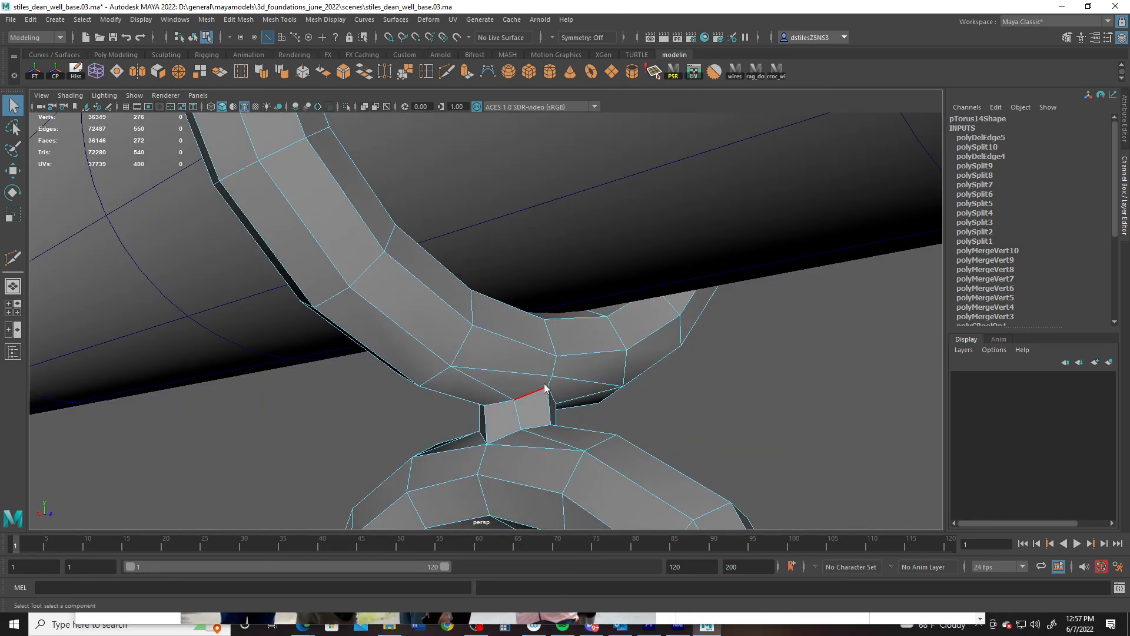
right_drag(545, 390, 574, 362)
key(3)
click(665, 439)
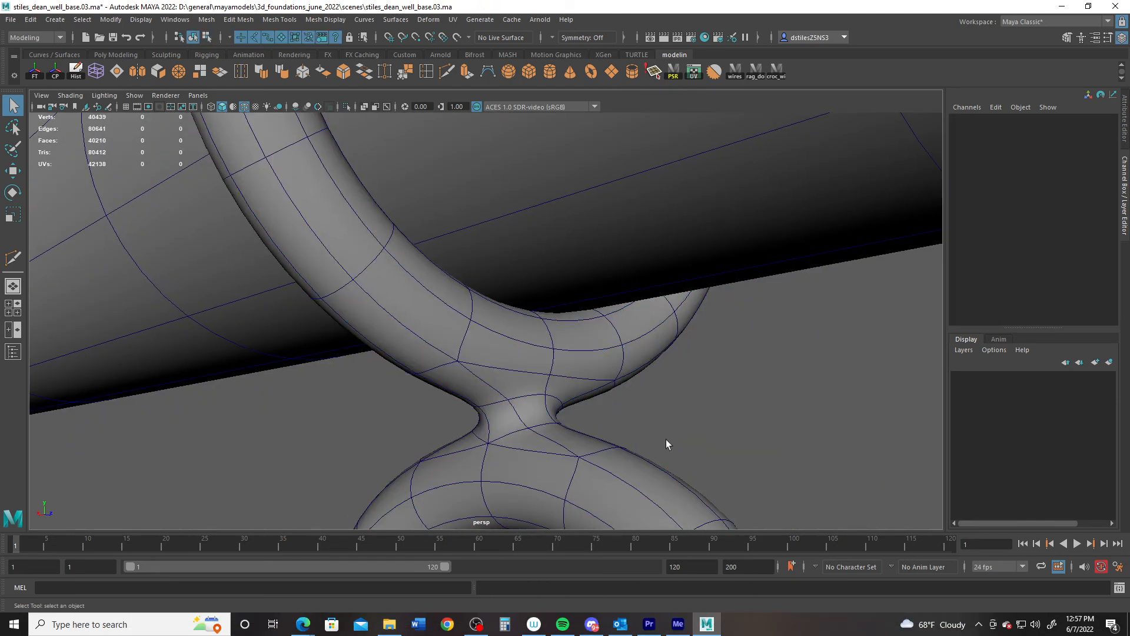
scroll(665, 439, down, 3)
alt+drag(588, 400, 480, 354)
click(243, 106)
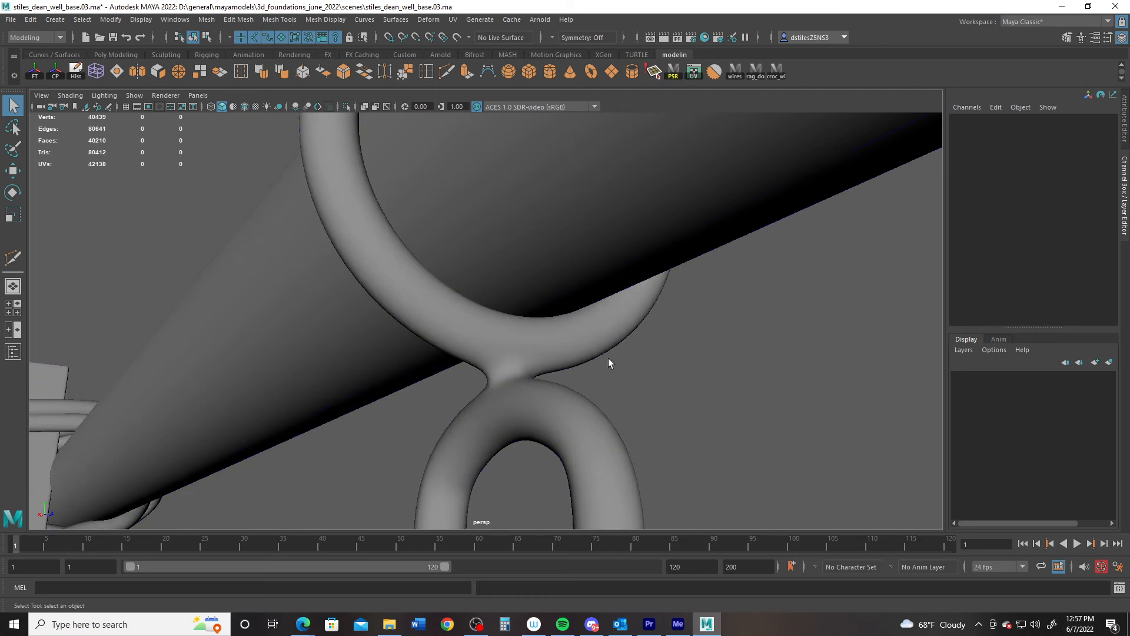
mouse_move(605, 360)
alt+mouse_down()
mouse_move(290, 290)
mouse_move(232, 298)
mouse_move(428, 348)
mouse_move(417, 334)
alt+mouse_up()
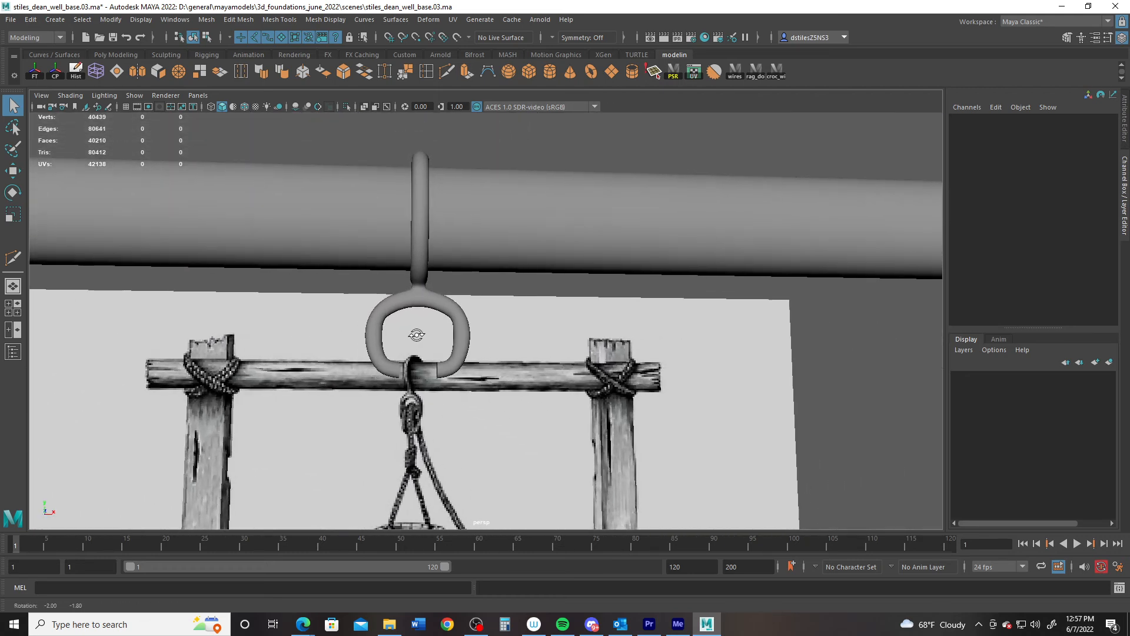
In the front view, select the vertex loop around the connector's neck between ring and link and scale it wider along X
alt+right_drag(384, 292, 557, 378)
alt+middle_drag(492, 333, 531, 372)
key(space)
key(space)
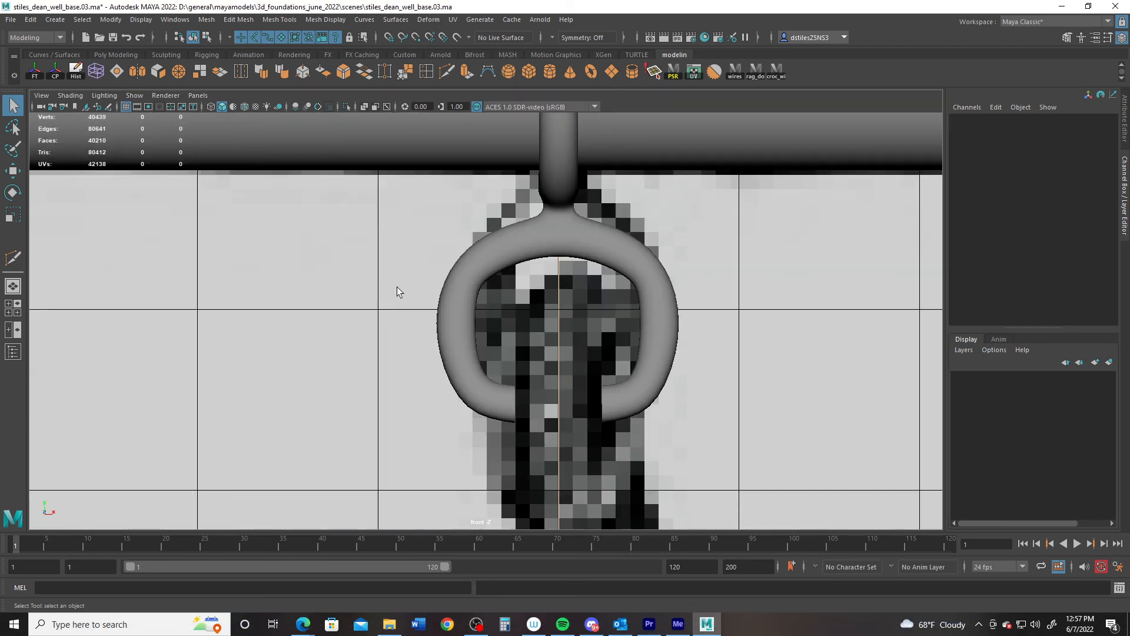
alt+middle_drag(430, 285, 397, 392)
alt+right_drag(439, 315, 605, 343)
click(595, 331)
alt+right_drag(496, 299, 569, 311)
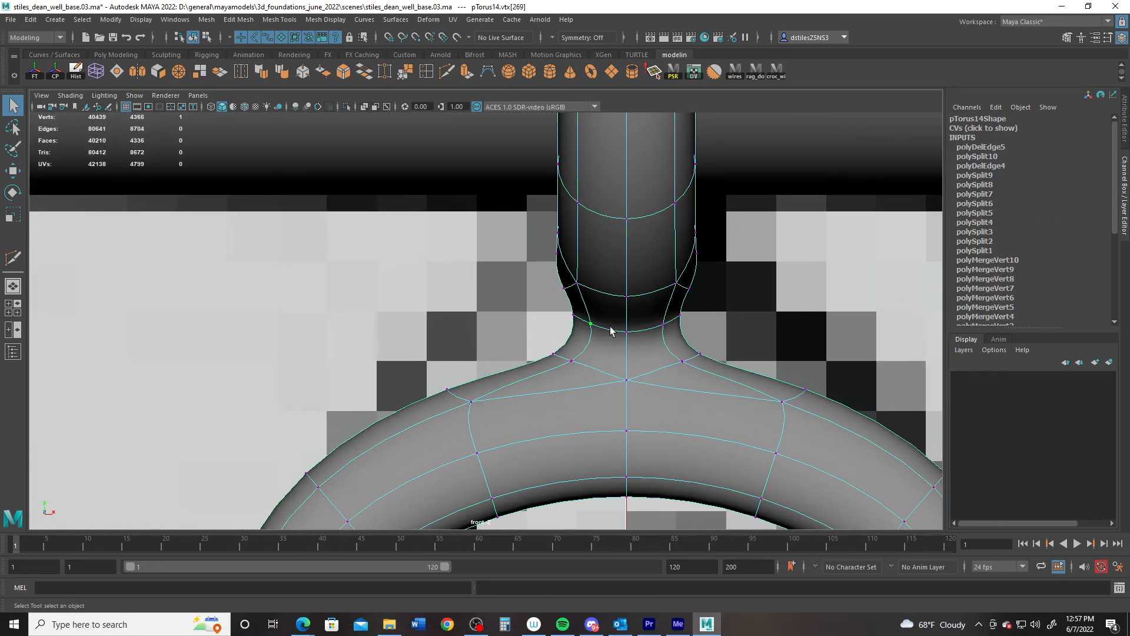
shift+double_click(630, 328)
key(r)
drag(719, 317, 757, 322)
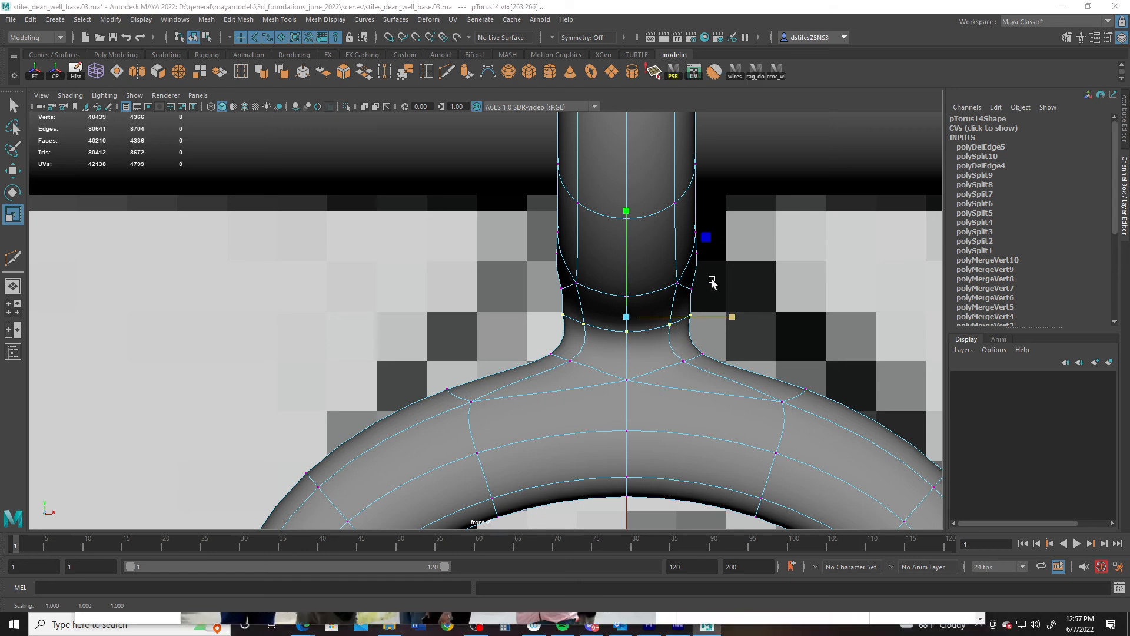
In the perspective view, scale the selected connector neck vertices wider along Z
key(space)
key(space)
alt+drag(508, 235, 583, 270)
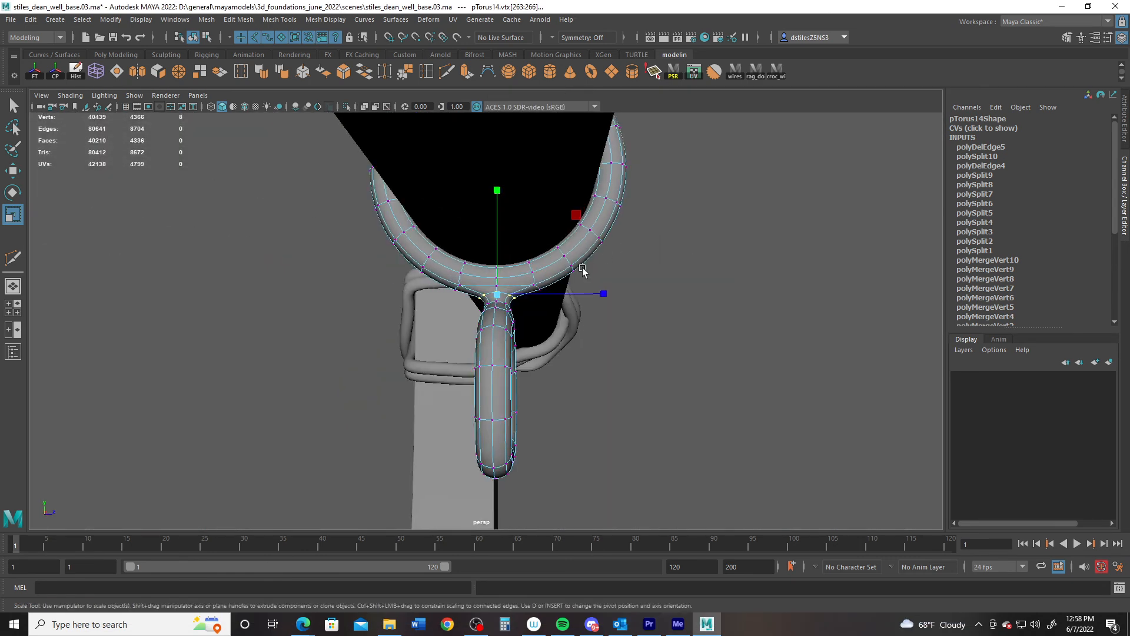
alt+right_drag(583, 271, 620, 315)
drag(621, 294, 655, 294)
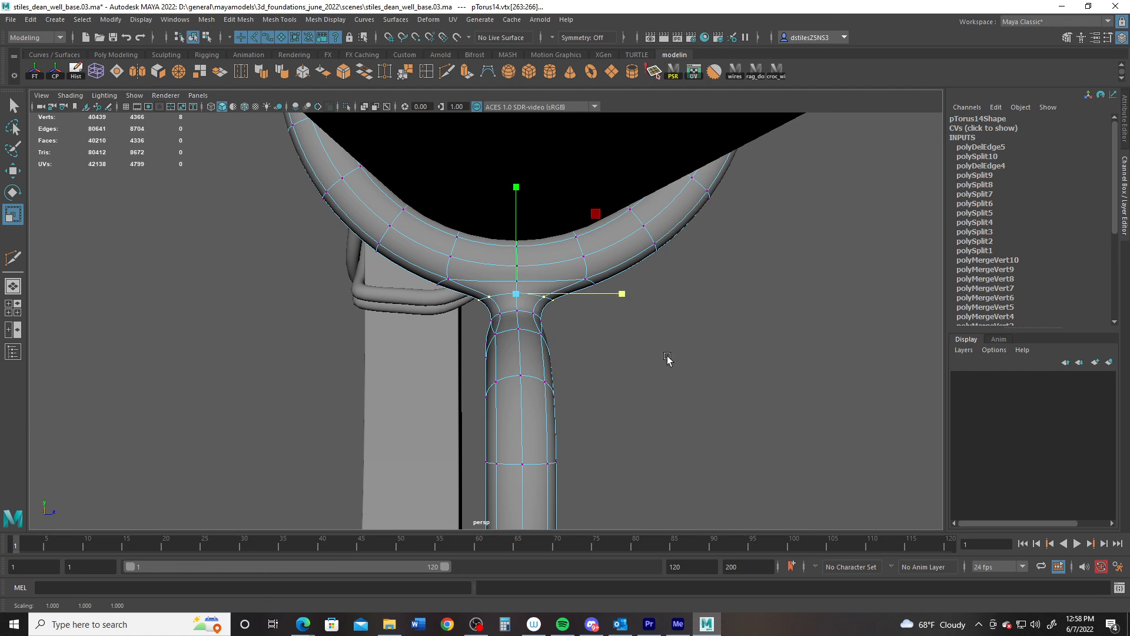
Back in the front view, select the connector neck's edge loop, scale it slightly narrower along X and deselect the mesh
alt+drag(668, 358, 460, 328)
key(space)
key(space)
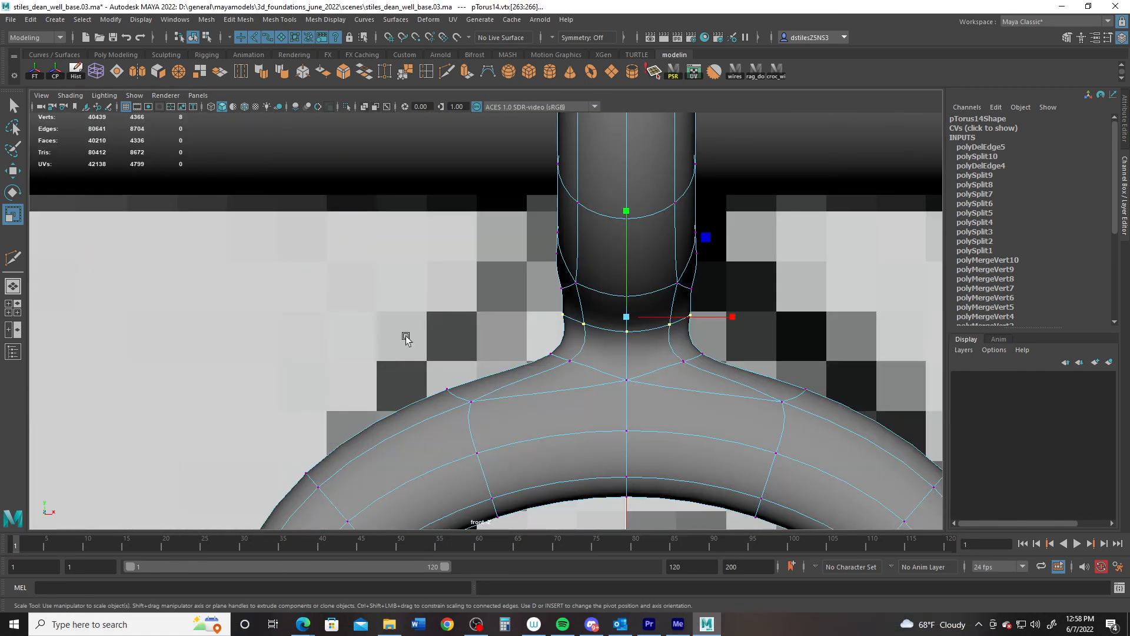
right_drag(571, 344, 668, 277)
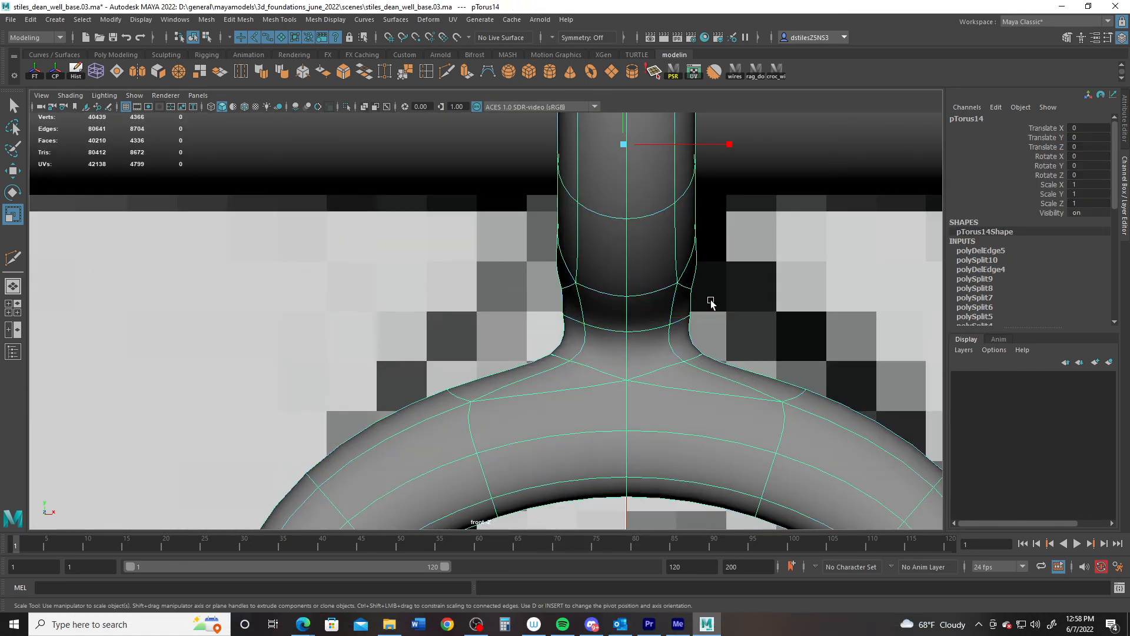
right_drag(593, 331, 592, 288)
double_click(608, 328)
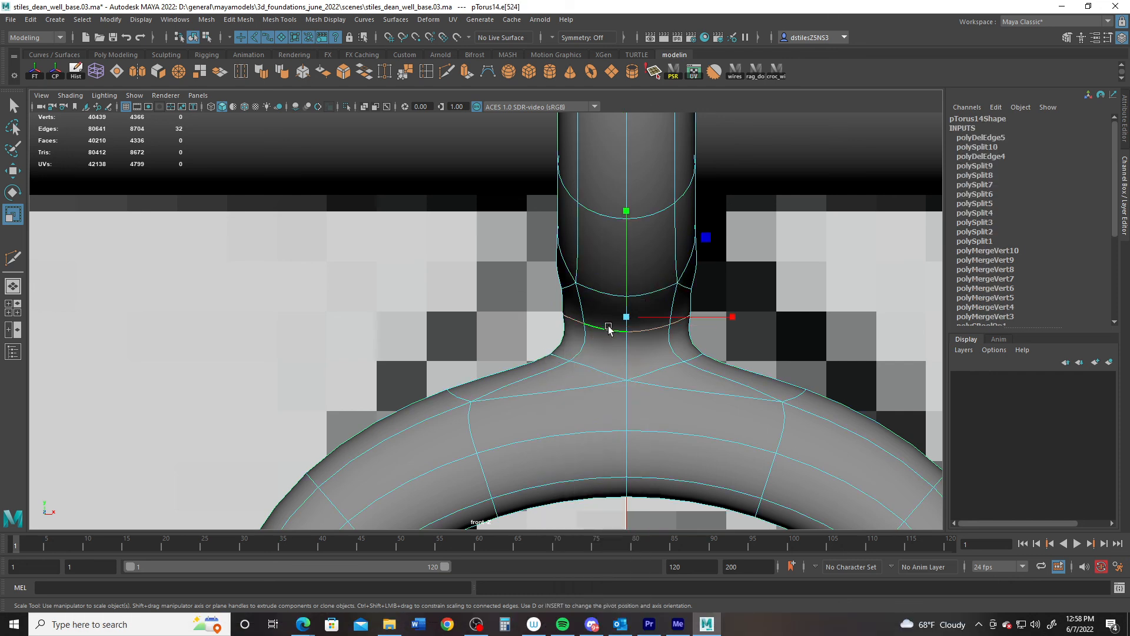
drag(738, 321, 729, 317)
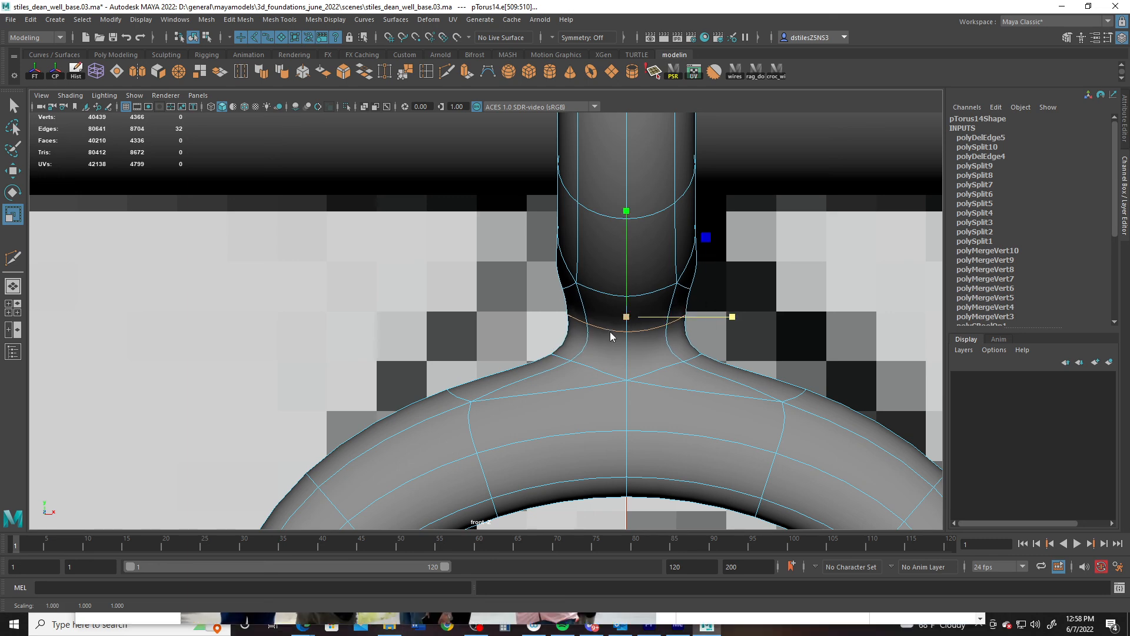
click(467, 260)
Save the scene under the new name stiles_dean_midterm in the project's scenes folder
scroll(522, 348, down, 5)
alt+drag(416, 290, 557, 367)
scroll(556, 333, up, 2)
scroll(567, 369, up, 10)
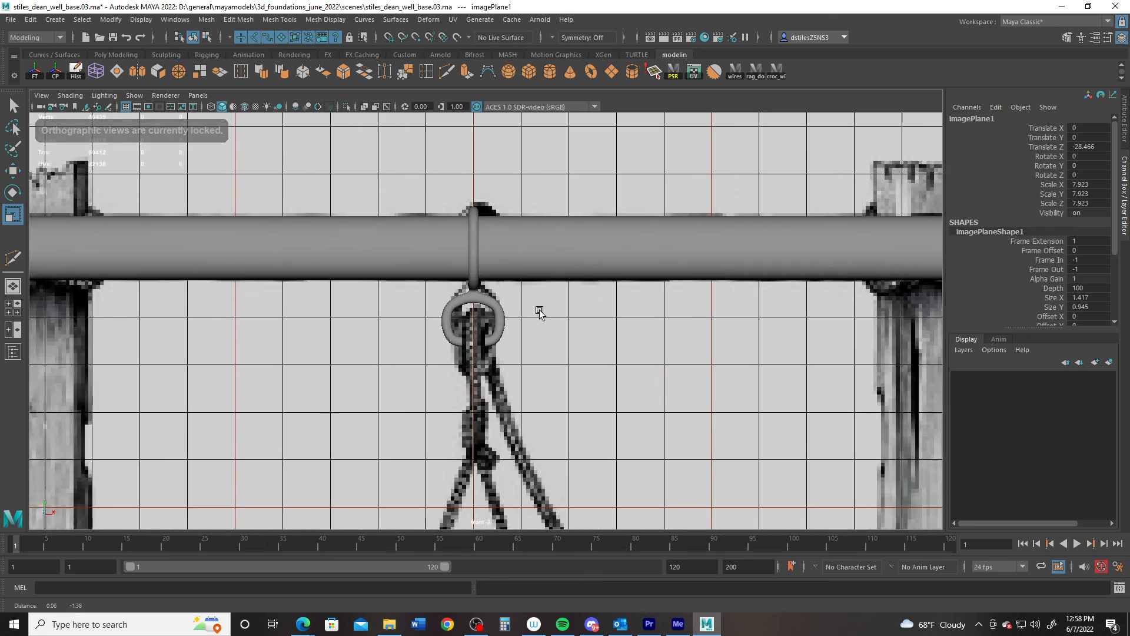
alt+middle_drag(464, 225, 466, 253)
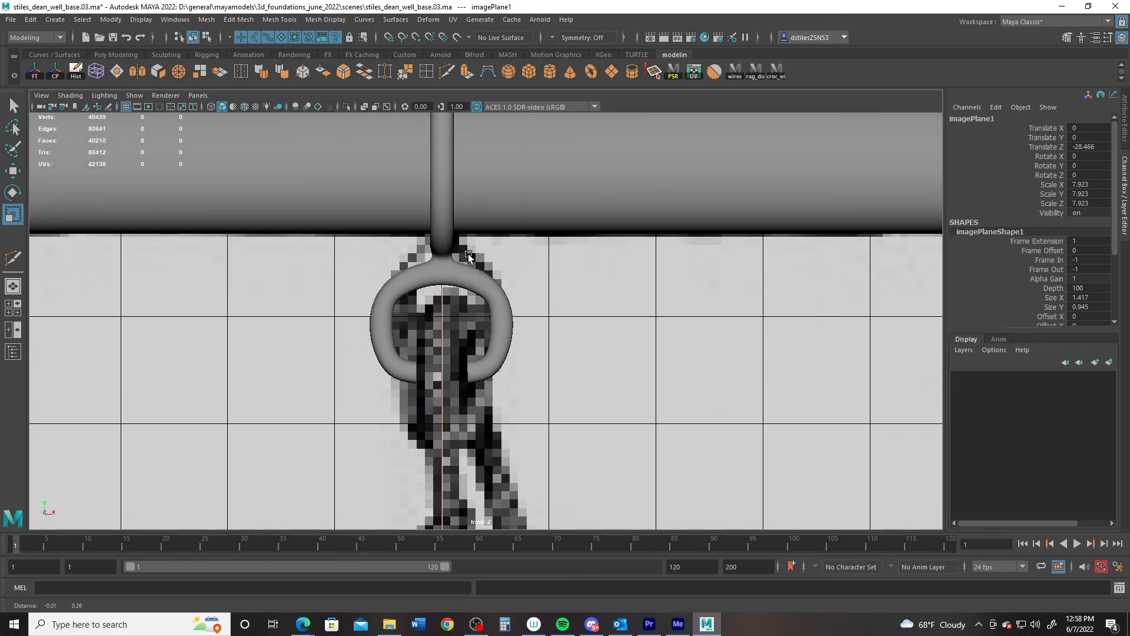
click(11, 20)
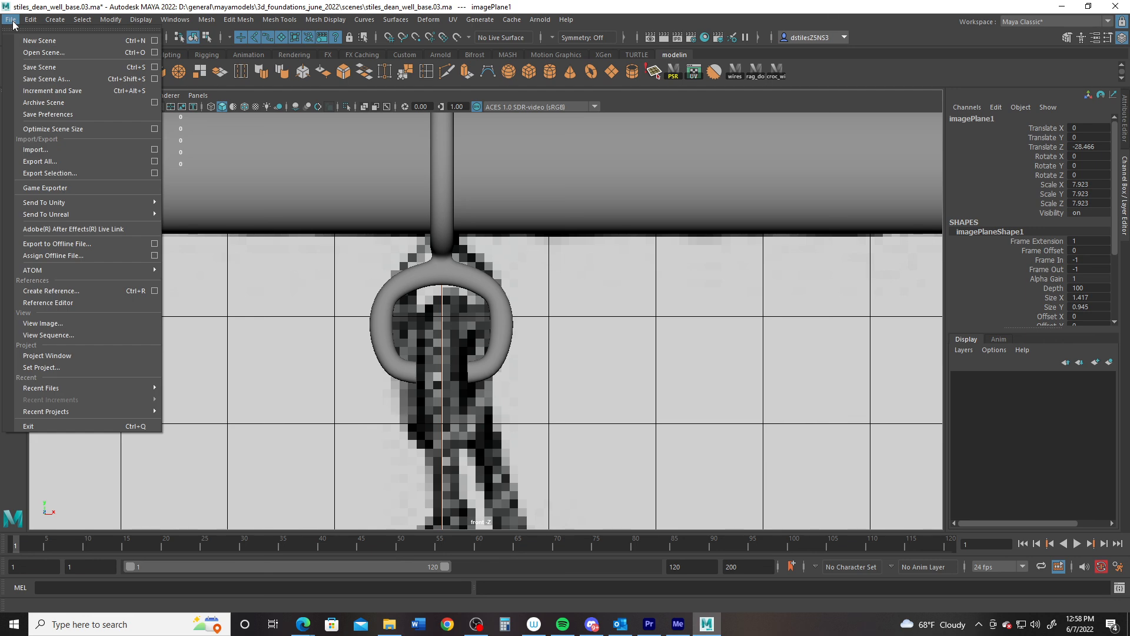
click(46, 79)
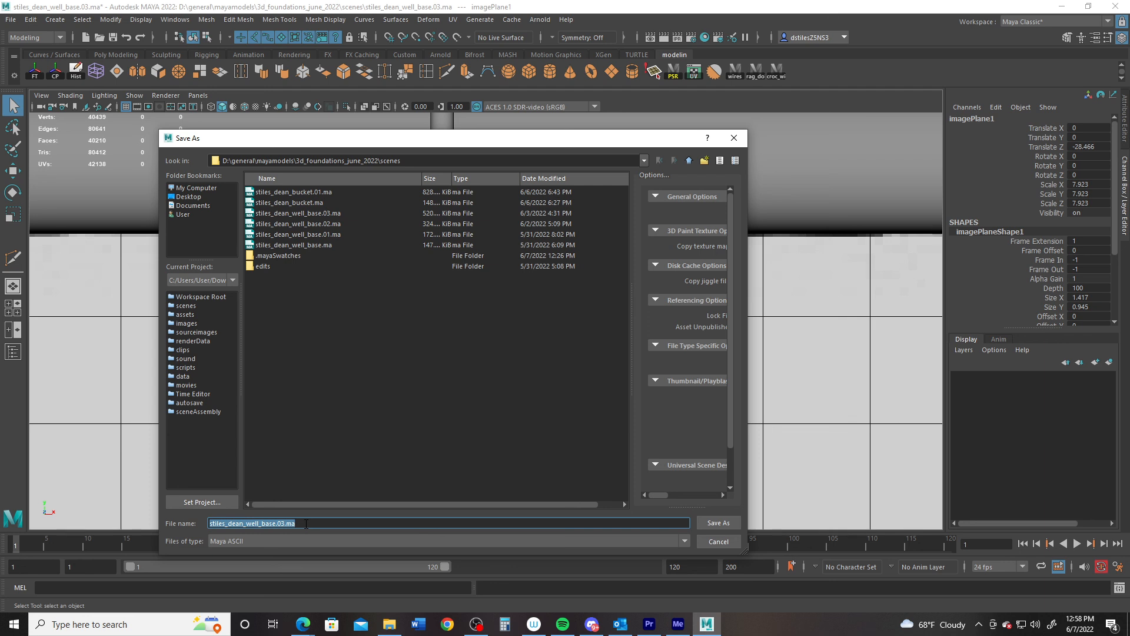
click(247, 522)
text(midterm)
click(718, 522)
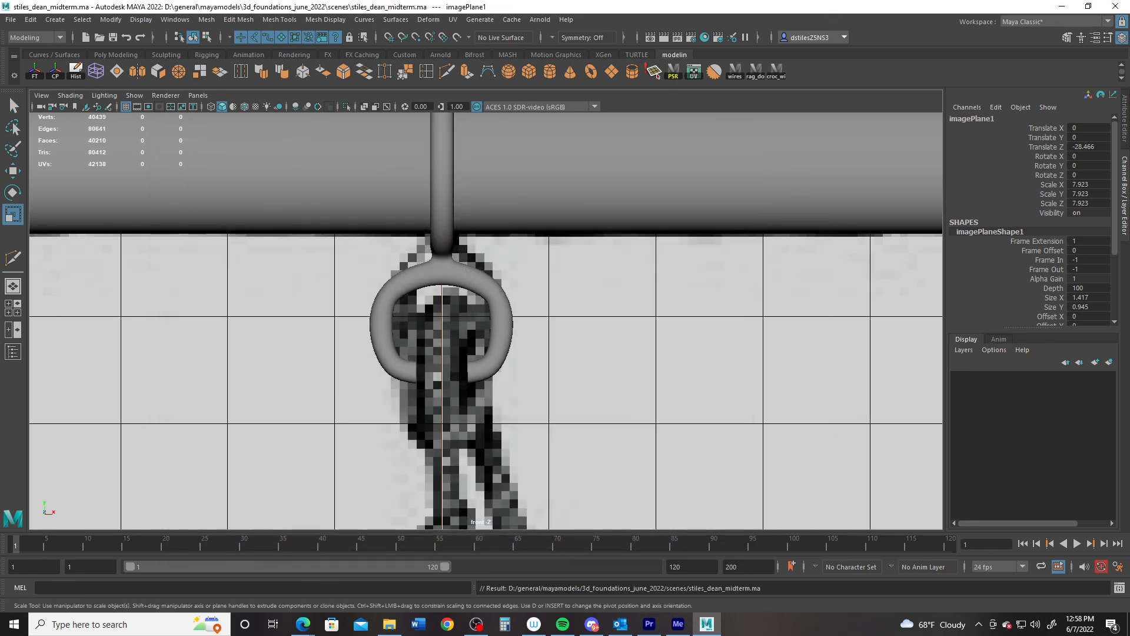